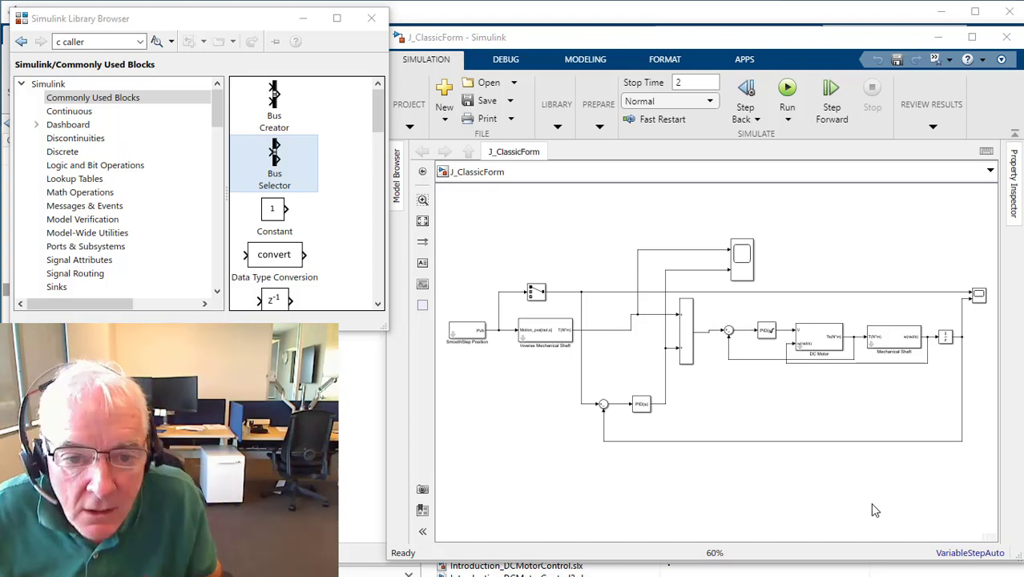
# Delete the upper two-input scope along with the two signal lines feeding it
pyautogui.moveTo(699, 234); pyautogui.dragTo(763, 282)
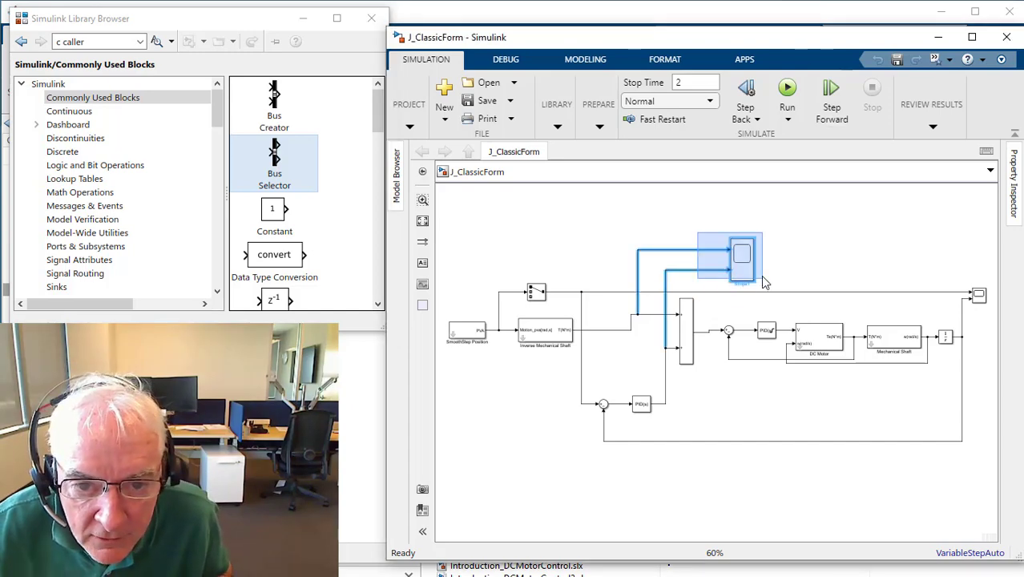
pyautogui.press('Delete')
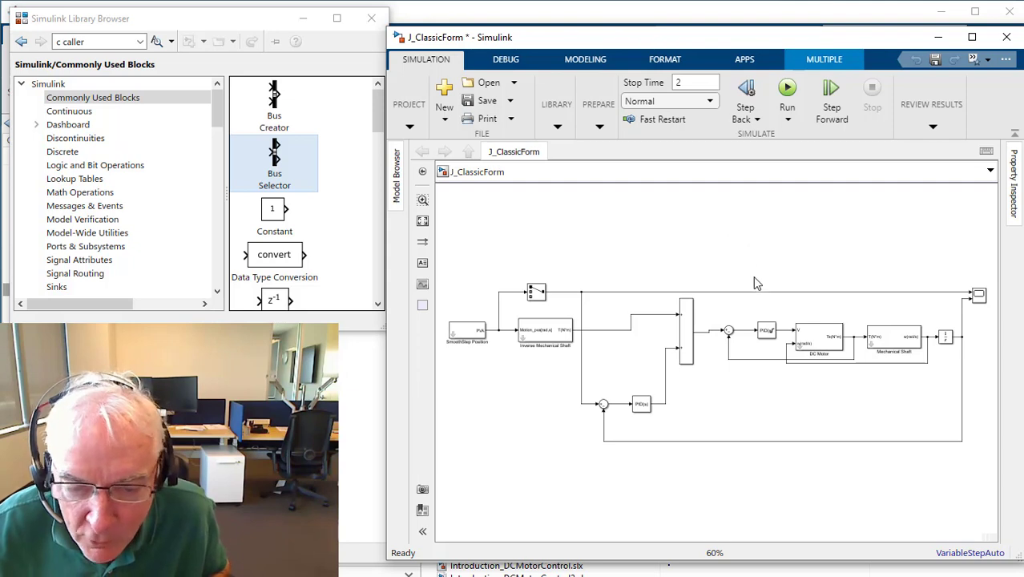
# Nudge the sum, PID, DC Motor, Mechanical Shaft and integrator blocks together to straighten the line coming from the adder
pyautogui.moveTo(720, 317); pyautogui.dragTo(773, 375)
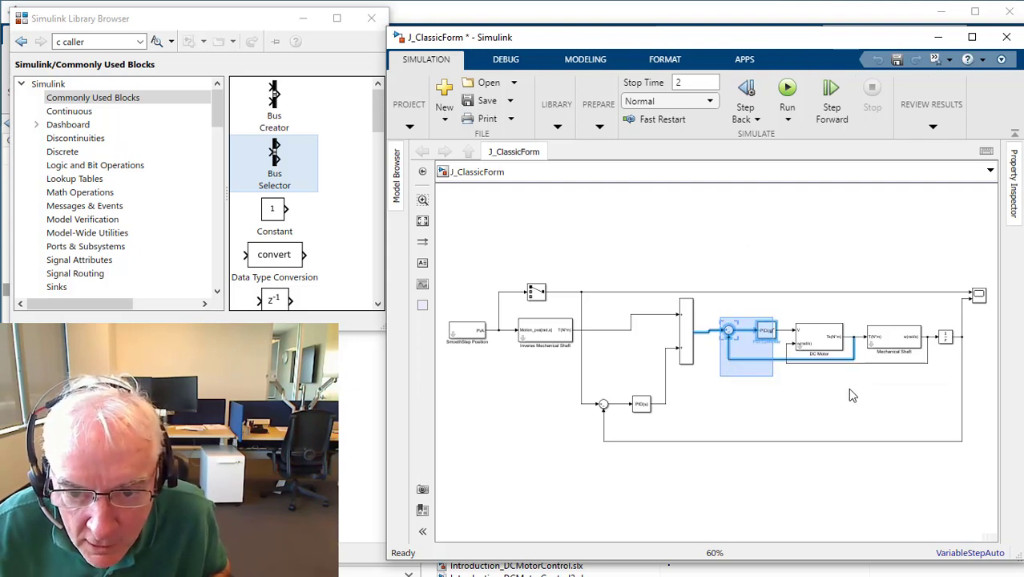
pyautogui.moveTo(851, 393); pyautogui.dragTo(957, 386)
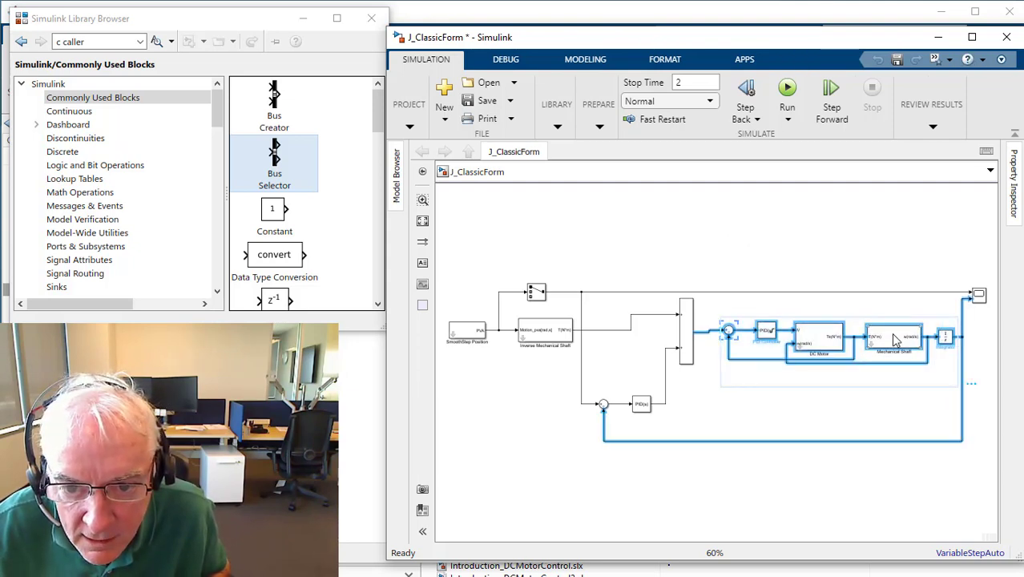
pyautogui.moveTo(894, 335); pyautogui.dragTo(892, 337)
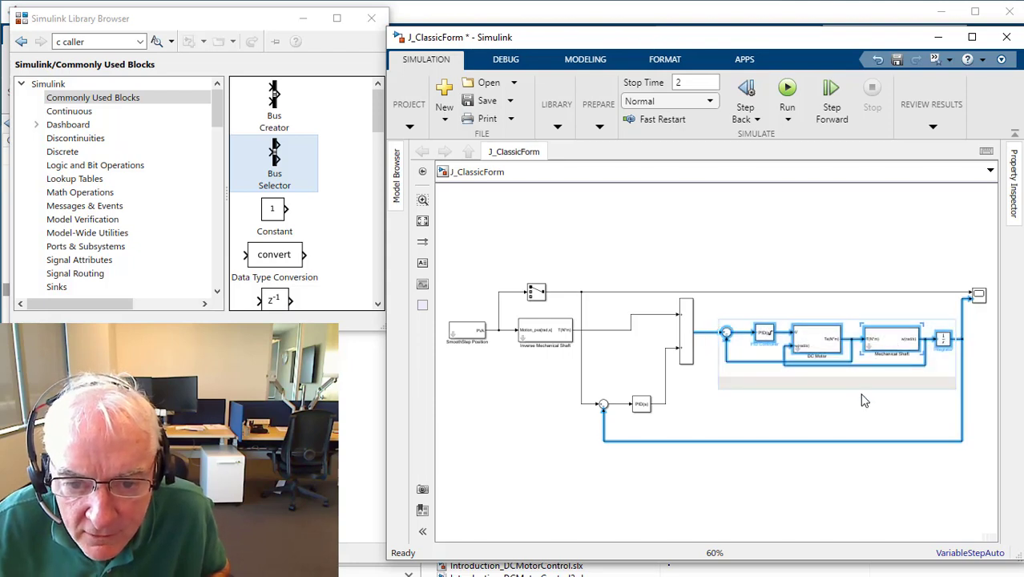
pyautogui.click(809, 409)
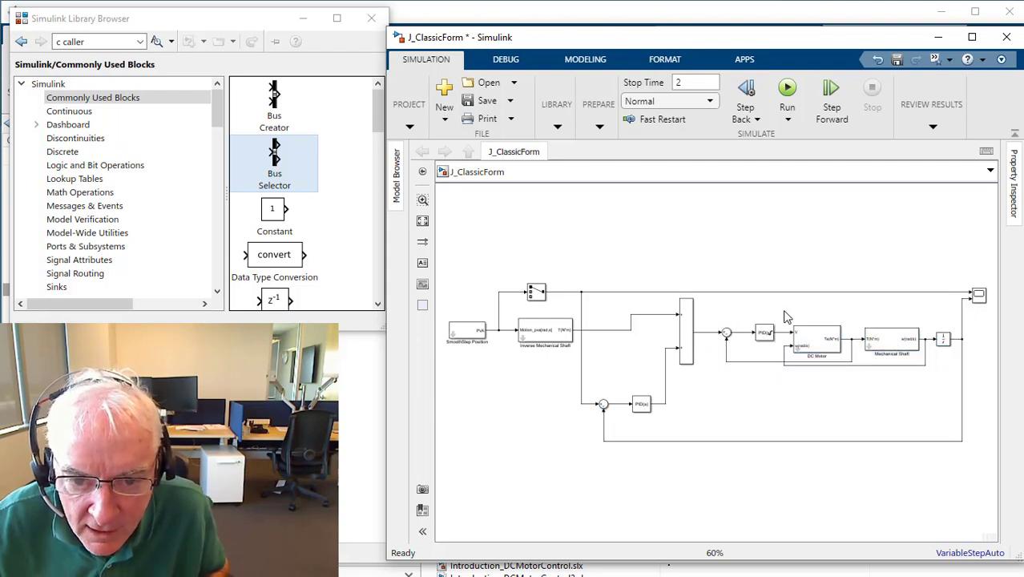
# Group the DC Motor, Mechanical Shaft and integrator into a subsystem named Plant and place it in line beside the PID controller
pyautogui.moveTo(784, 308)
pyautogui.mouseDown()
pyautogui.moveTo(814, 378)
pyautogui.moveTo(882, 390)
pyautogui.moveTo(954, 375)
pyautogui.mouseUp()
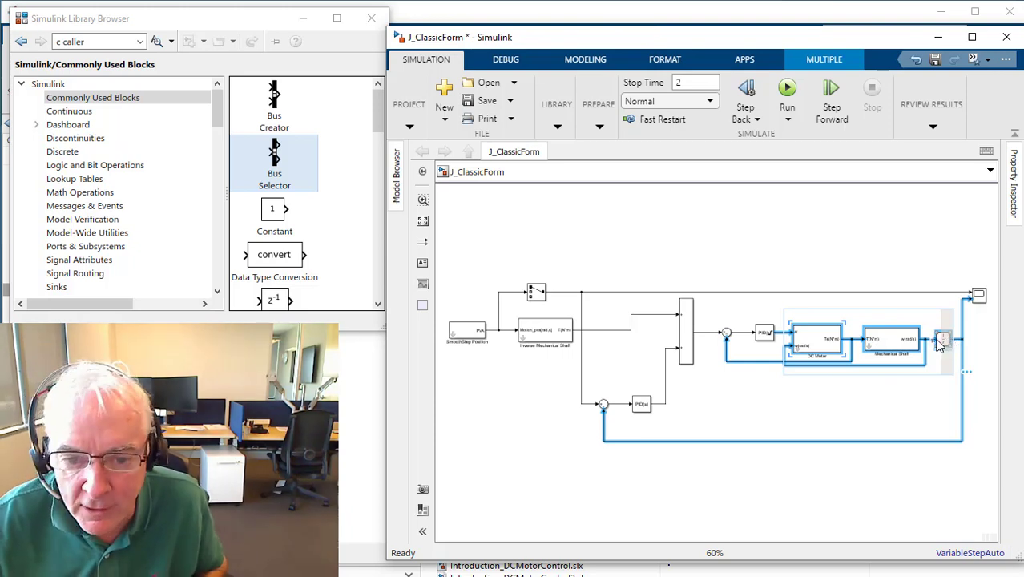
pyautogui.rightClick(811, 343)
pyautogui.click(864, 490)
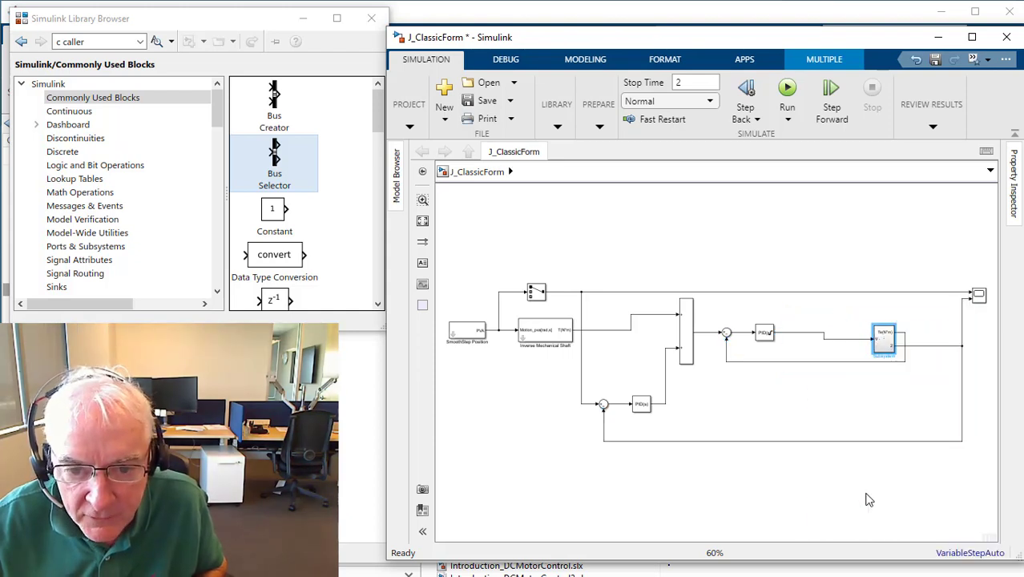
pyautogui.moveTo(884, 353); pyautogui.dragTo(839, 350)
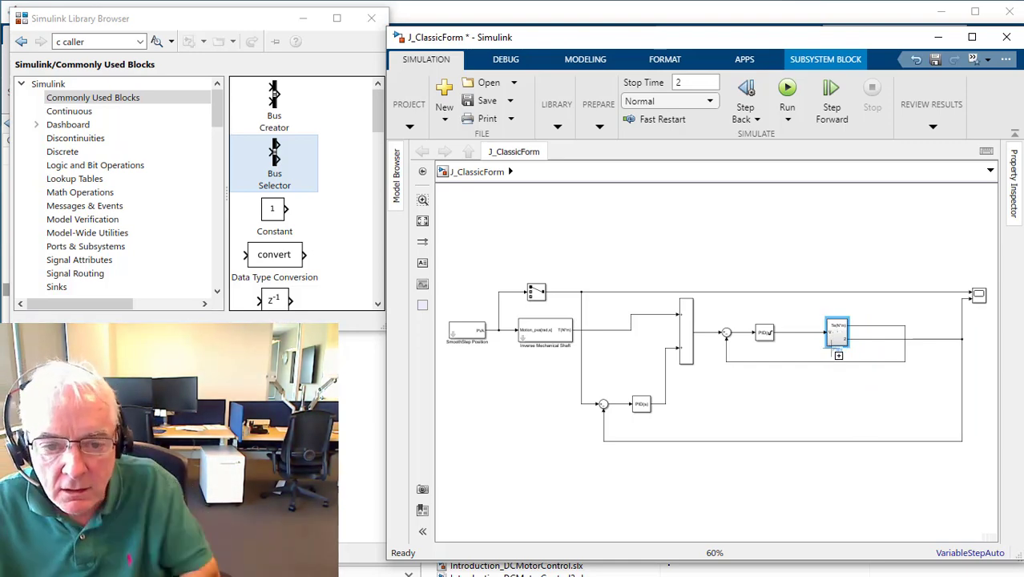
pyautogui.click(807, 398)
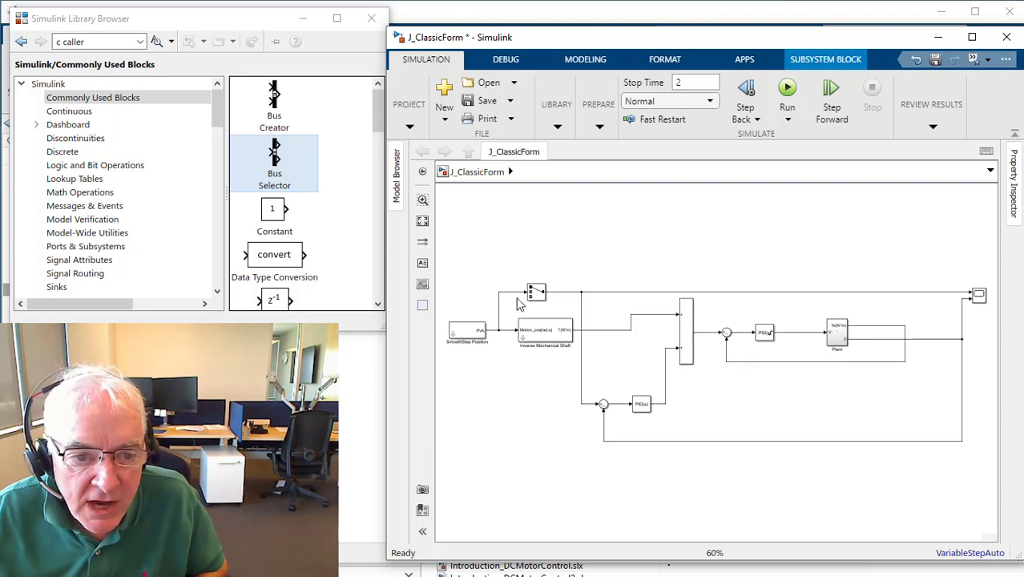
# Group all control blocks between SmoothStep Position and Plant into a subsystem and place it just before the Plant block
pyautogui.moveTo(493, 253); pyautogui.dragTo(799, 462)
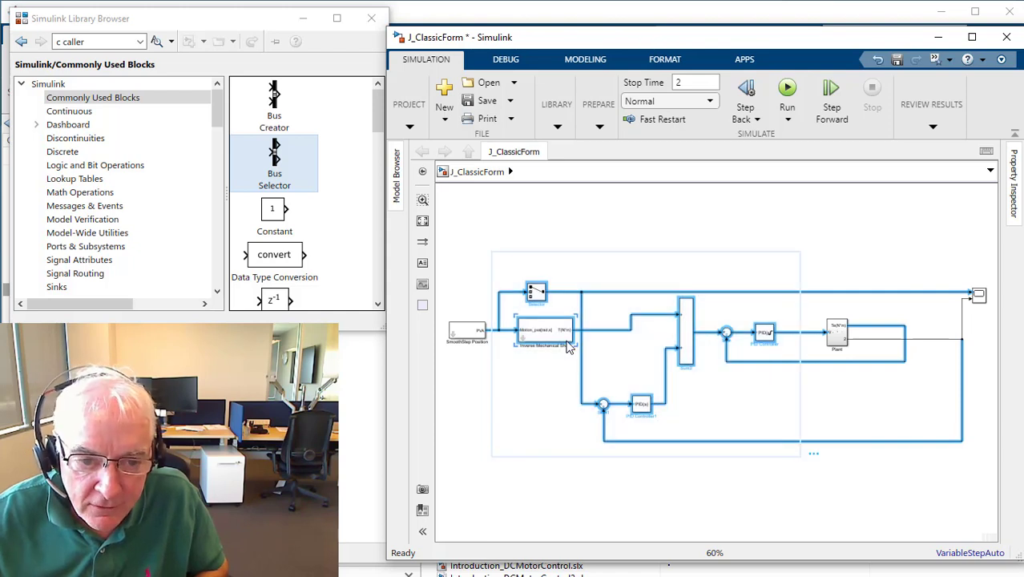
pyautogui.rightClick(543, 330)
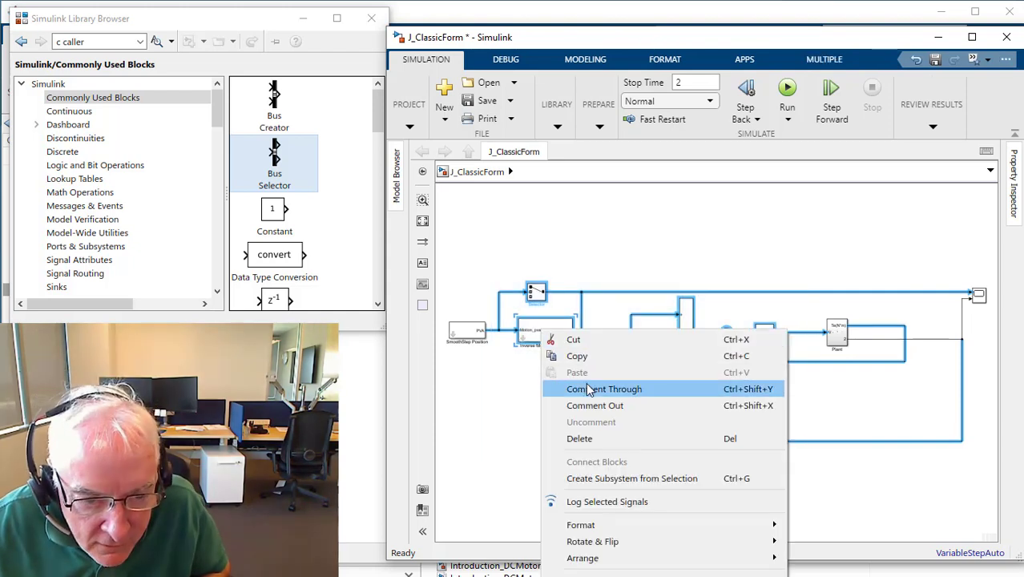
pyautogui.click(603, 479)
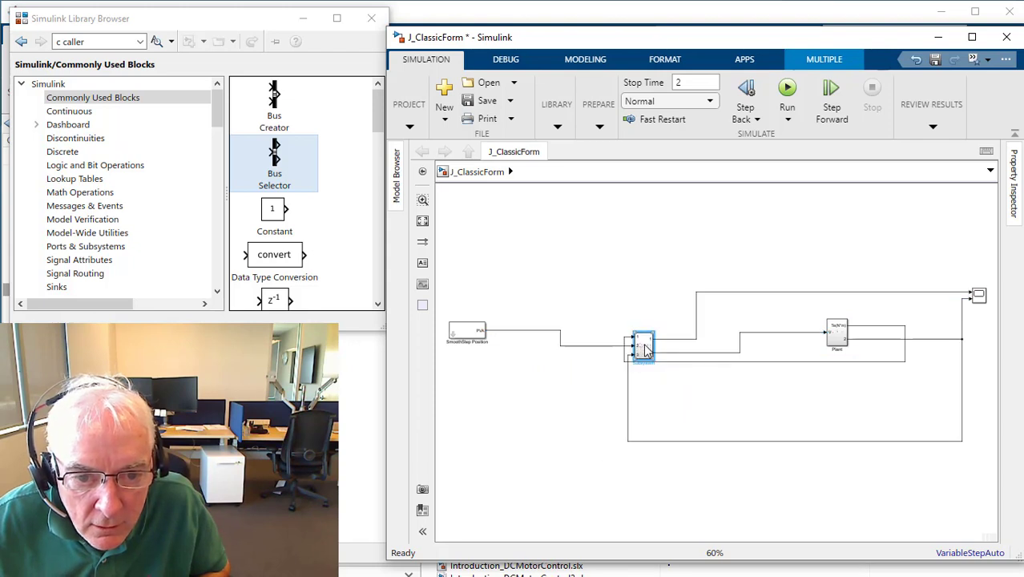
pyautogui.moveTo(647, 351); pyautogui.dragTo(788, 332)
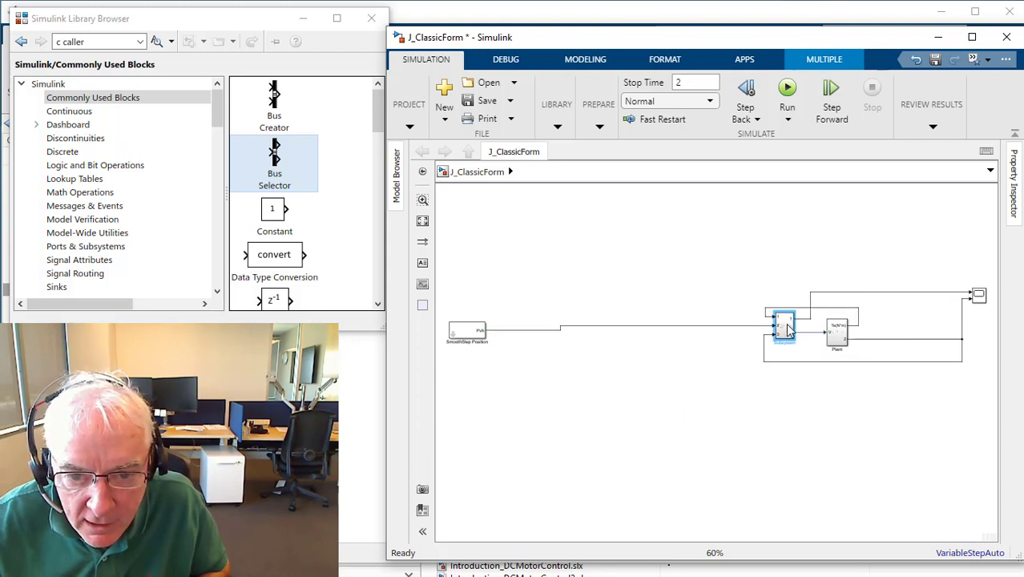
# Compact the top-level diagram by moving SmoothStep Position, the scope and the Plant's outer feedback line close to the two subsystems
pyautogui.click(471, 337)
pyautogui.moveTo(473, 336); pyautogui.dragTo(727, 332)
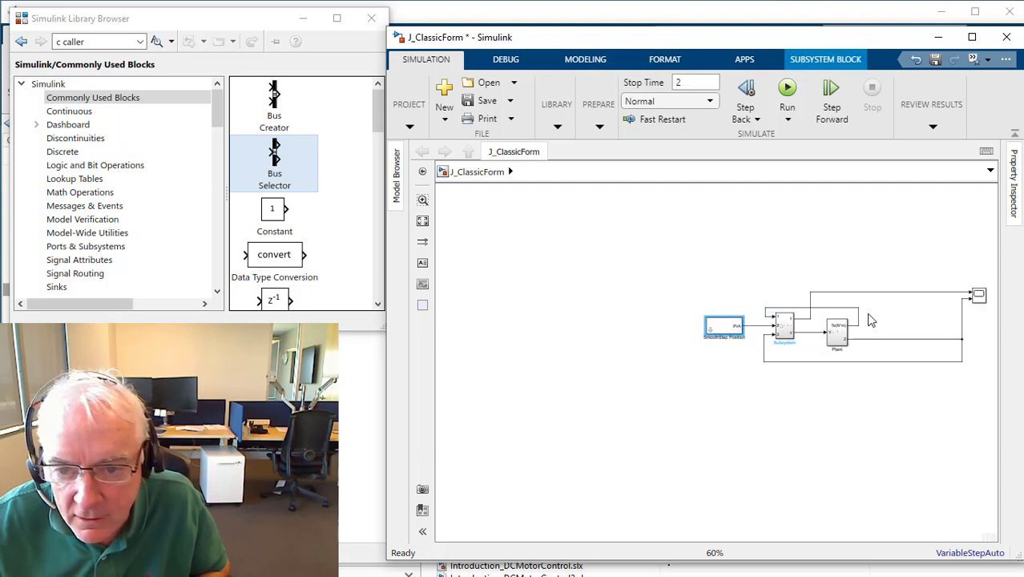
pyautogui.click(970, 299)
pyautogui.moveTo(966, 303); pyautogui.dragTo(894, 305)
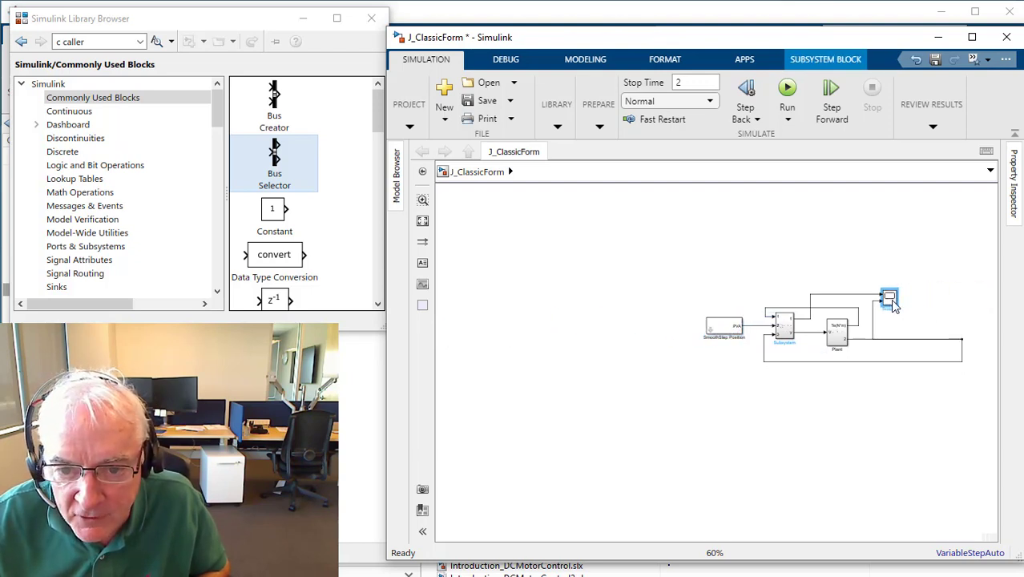
pyautogui.moveTo(965, 358); pyautogui.dragTo(872, 358)
pyautogui.click(906, 425)
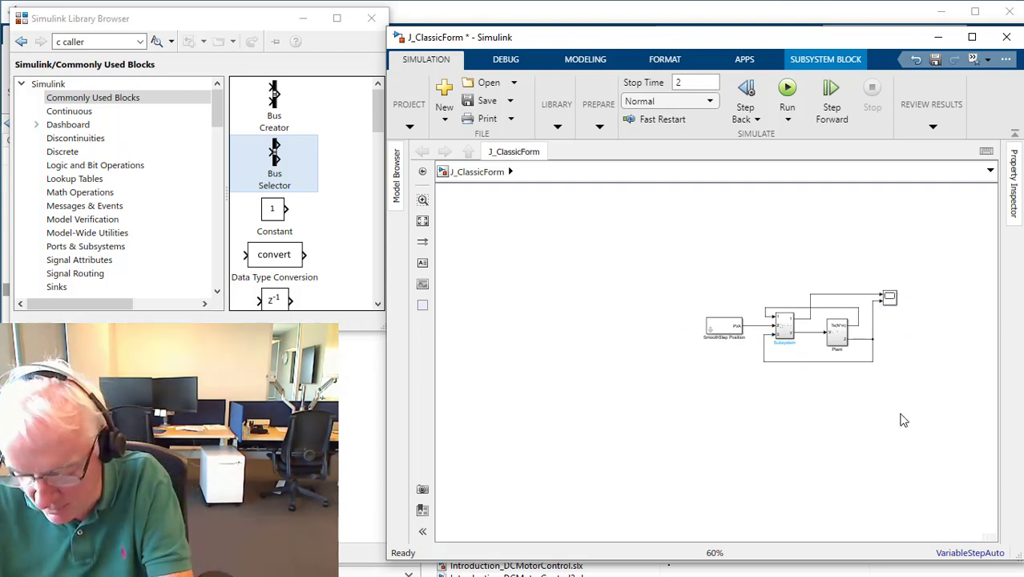
pyautogui.press('space')
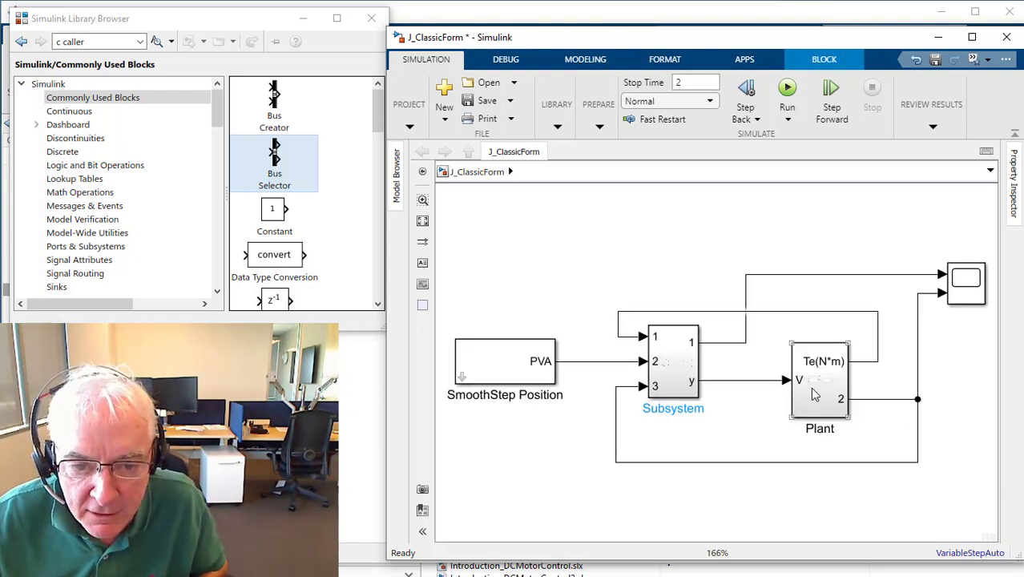
# Open the Plant subsystem and move the Te(N*m) outport above the gap between DC Motor and Mechanical Shaft
pyautogui.click(658, 368)
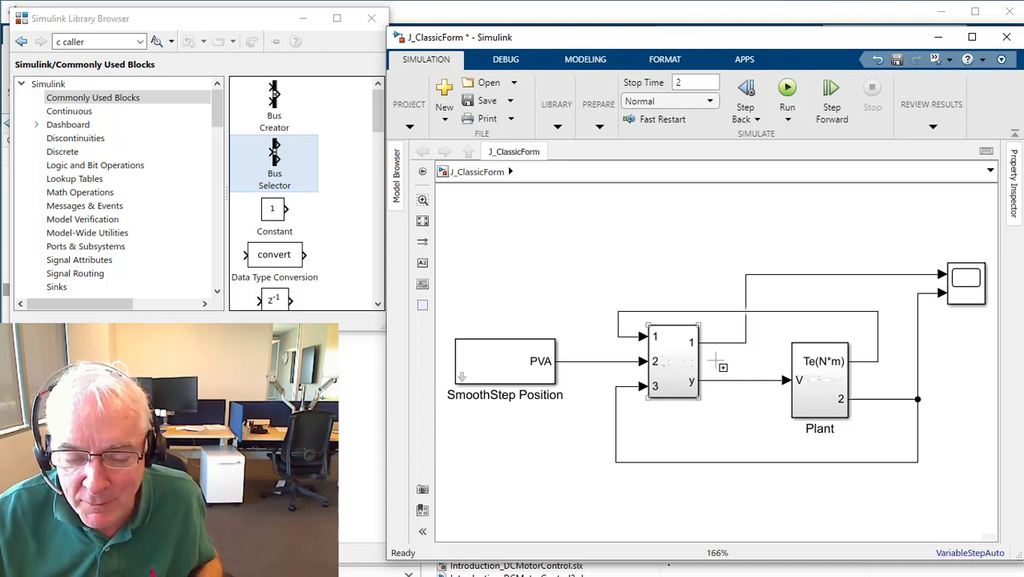
pyautogui.click(815, 410)
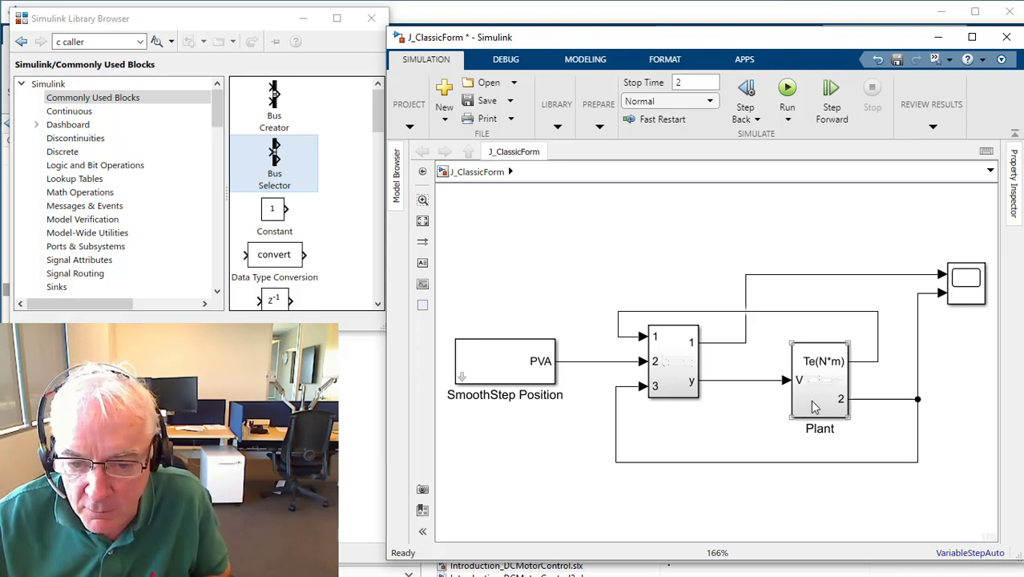
pyautogui.doubleClick(814, 407)
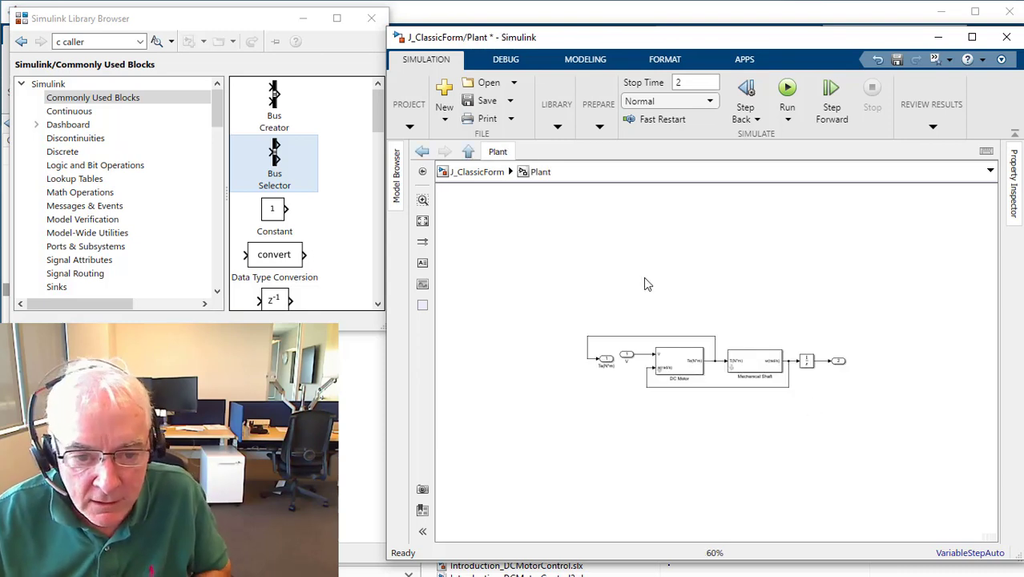
pyautogui.press('space')
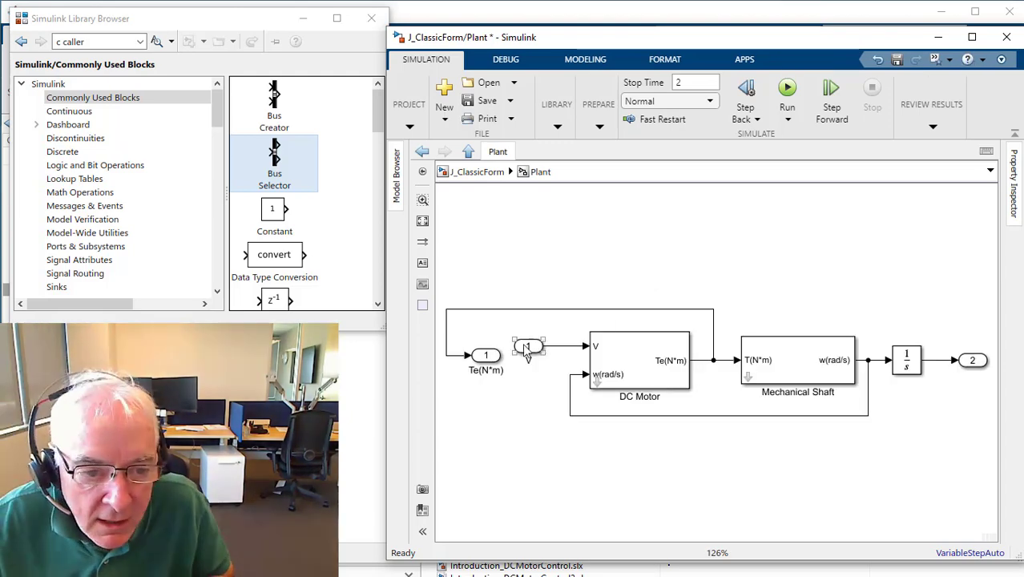
pyautogui.moveTo(486, 355); pyautogui.dragTo(759, 295)
pyautogui.click(882, 283)
pyautogui.press('space')
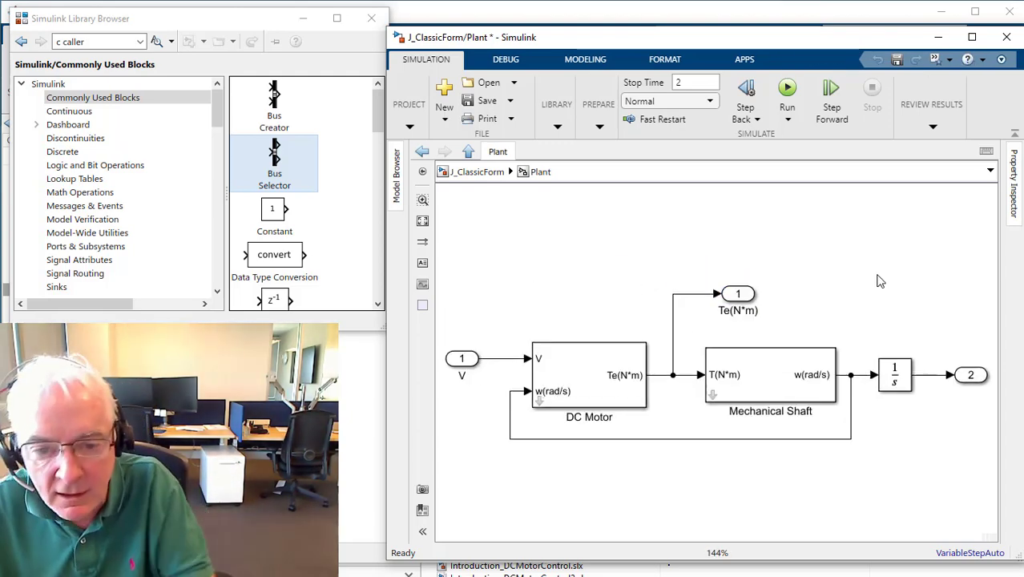
# Rename the outport fed by the integrator in the Plant subsystem as Angle
pyautogui.click(738, 294)
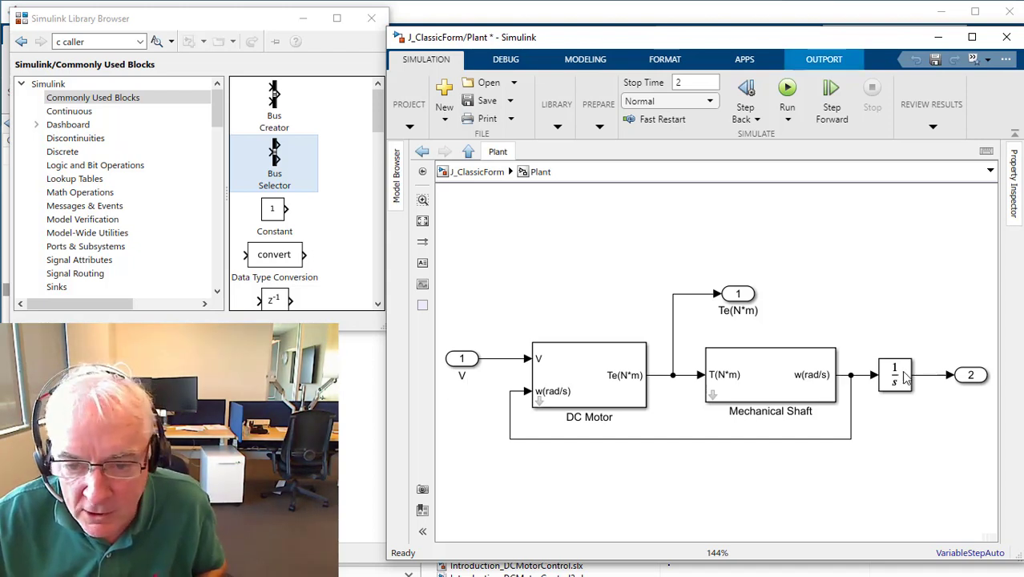
pyautogui.click(470, 361)
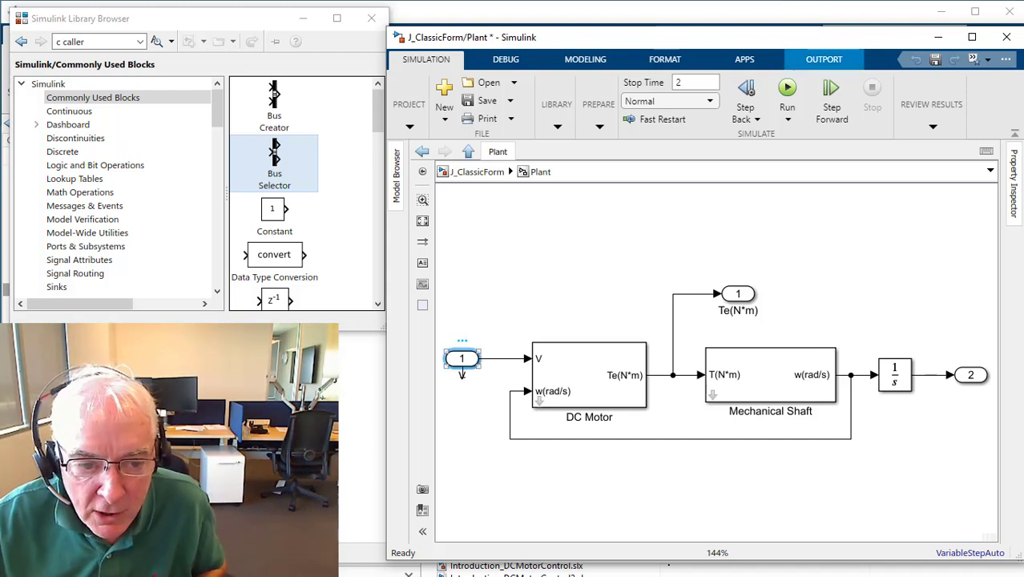
pyautogui.click(964, 373)
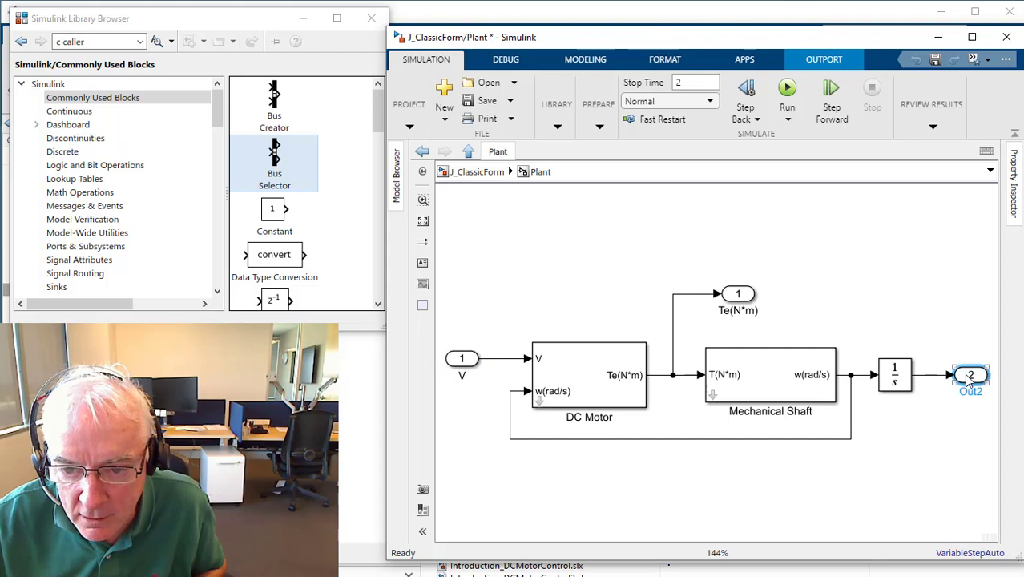
pyautogui.doubleClick(970, 391)
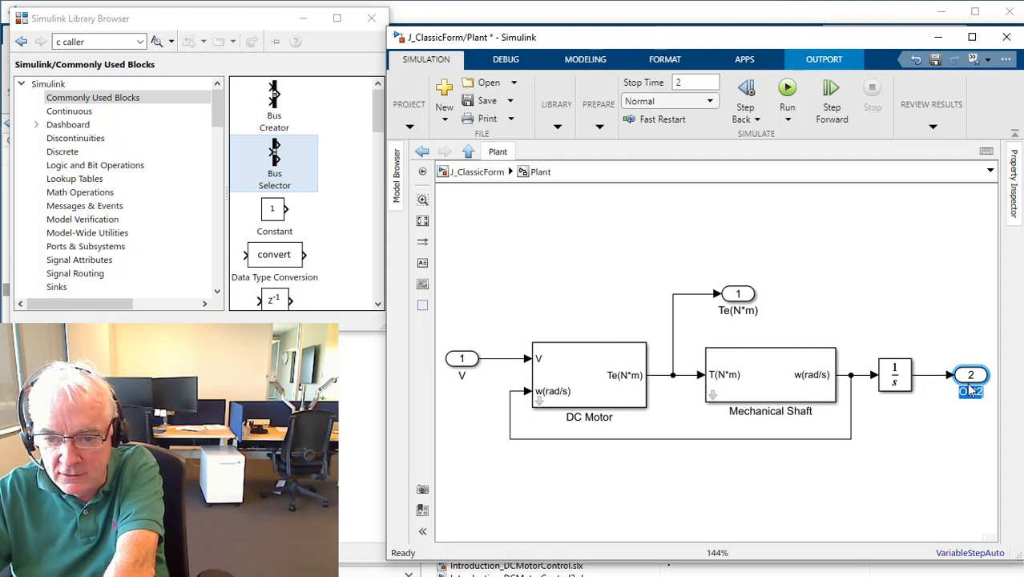
pyautogui.write('Angle')
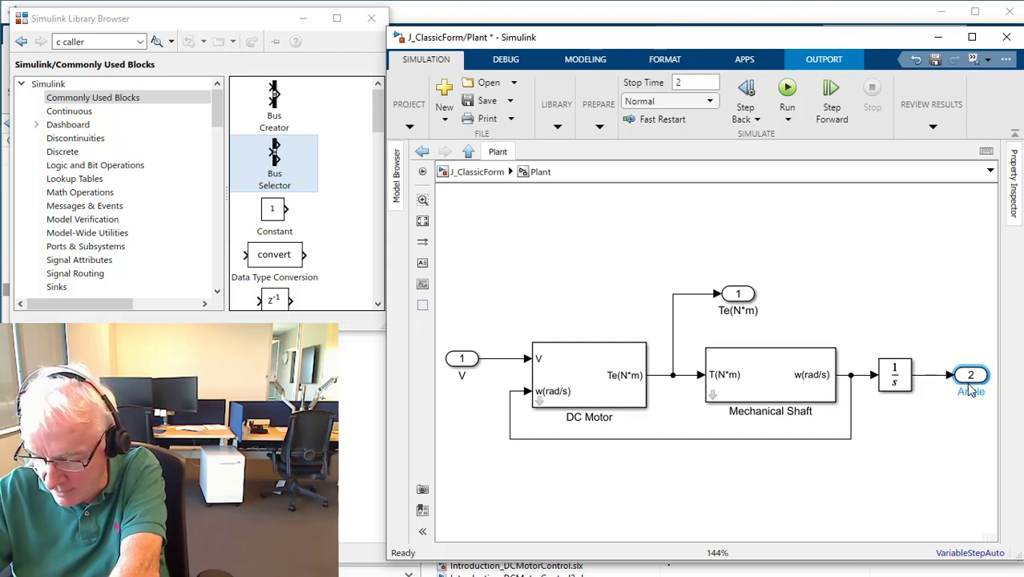
pyautogui.click(958, 333)
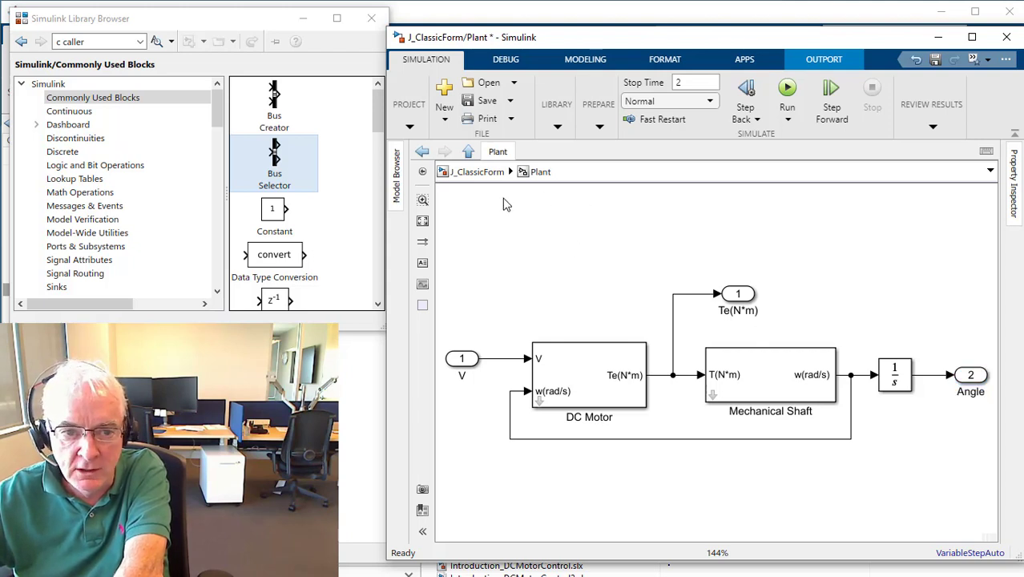
# Return to the top level of J_ClassicForm and widen the Plant block toward the other subsystem
pyautogui.click(477, 172)
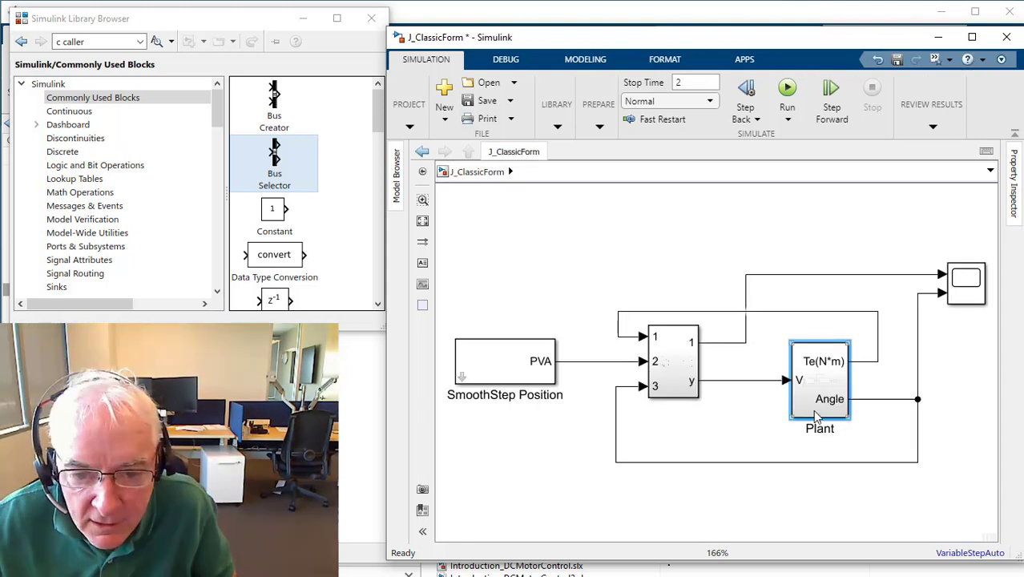
pyautogui.moveTo(791, 418); pyautogui.dragTo(753, 419)
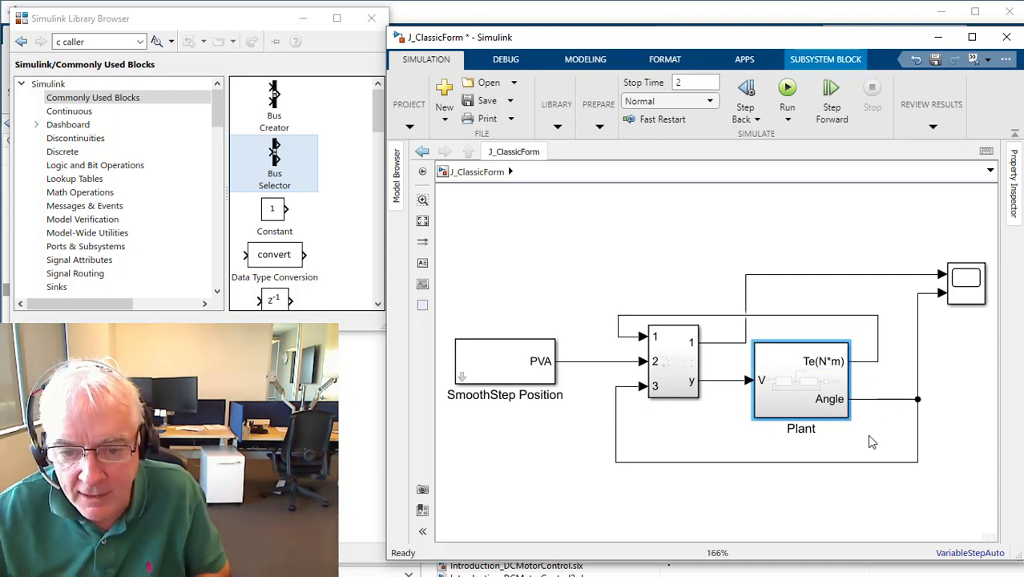
# Open the control subsystem and move inports 3 and 1 beside the sum blocks they feed and outport 1 beside the selector
pyautogui.click(674, 393)
pyautogui.doubleClick(673, 393)
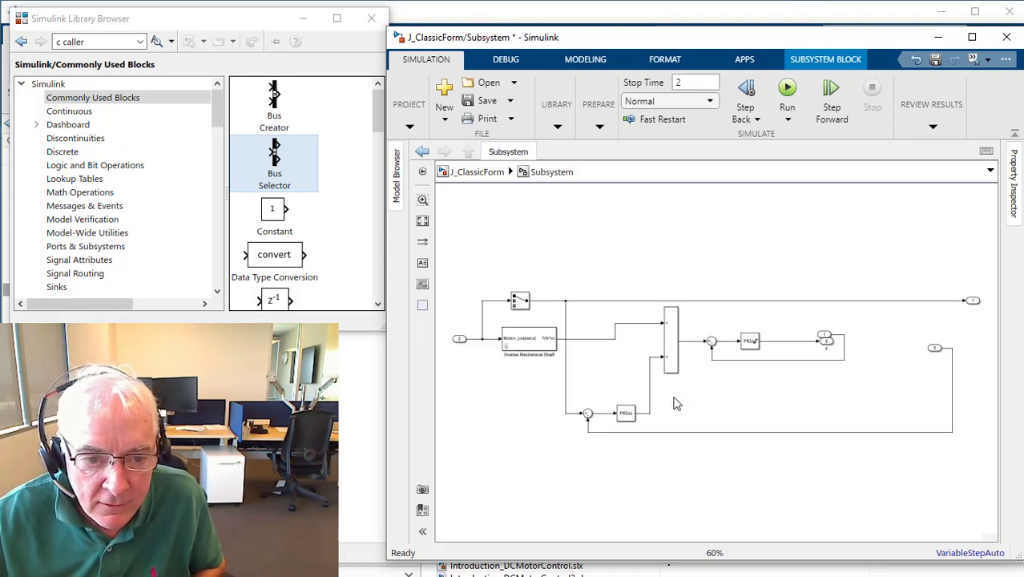
pyautogui.moveTo(937, 355); pyautogui.dragTo(567, 443)
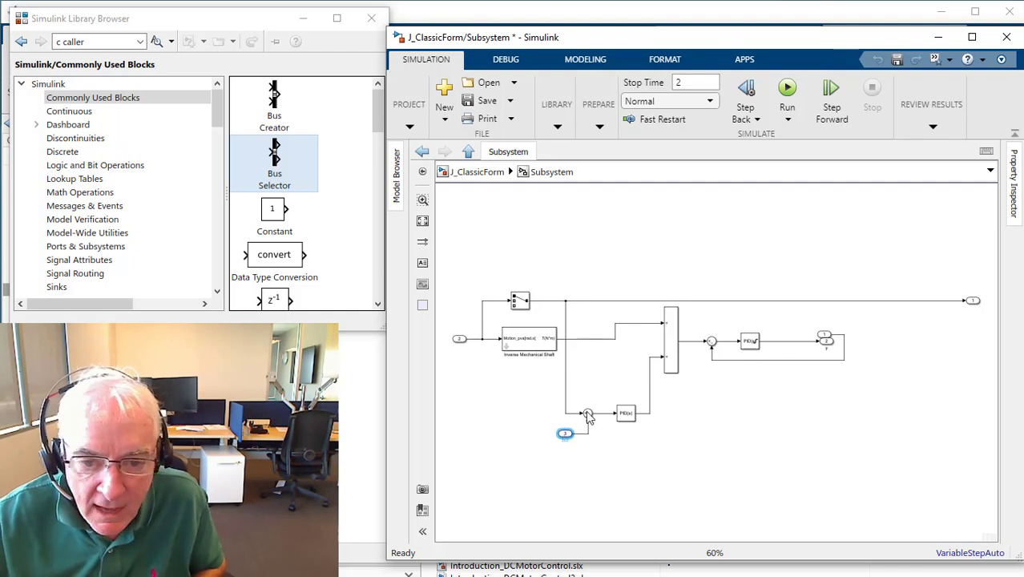
pyautogui.moveTo(974, 301); pyautogui.dragTo(951, 302)
pyautogui.moveTo(833, 306); pyautogui.dragTo(589, 306)
pyautogui.click(821, 337)
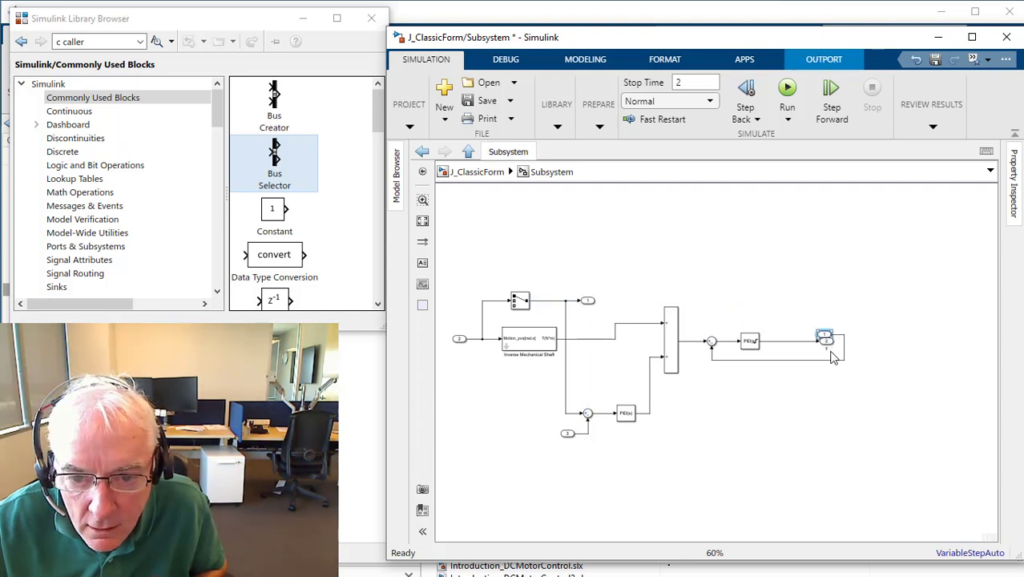
pyautogui.moveTo(821, 337); pyautogui.dragTo(697, 371)
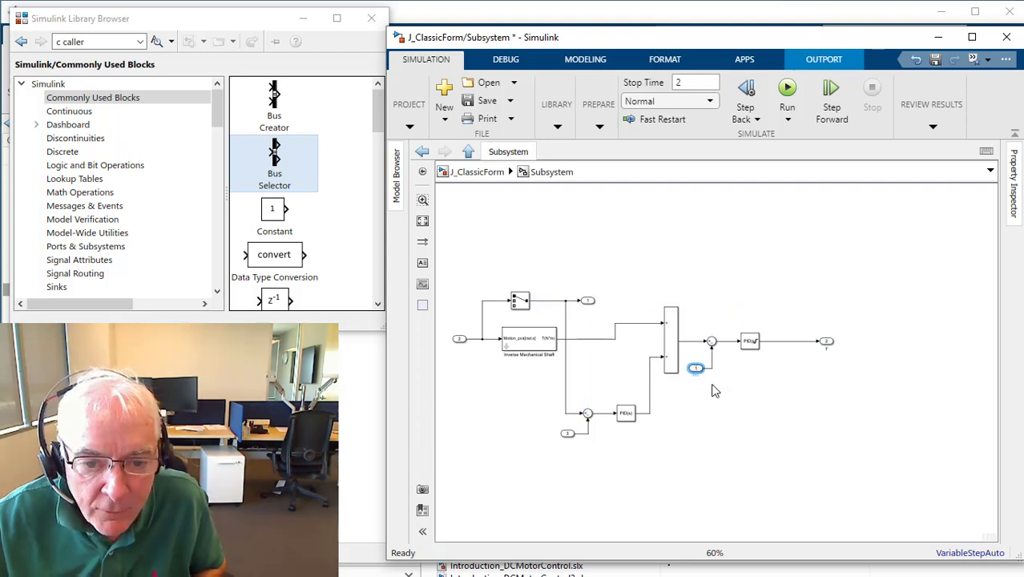
# Move outport y close to the PID block that feeds it, at the end of the control chain
pyautogui.press('space')
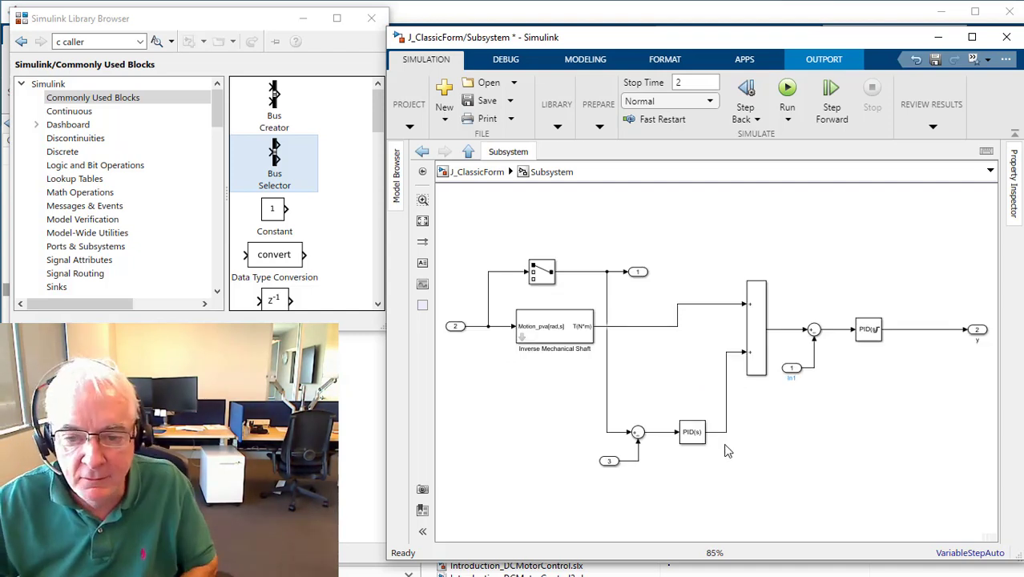
pyautogui.moveTo(977, 331); pyautogui.dragTo(916, 330)
pyautogui.click(918, 406)
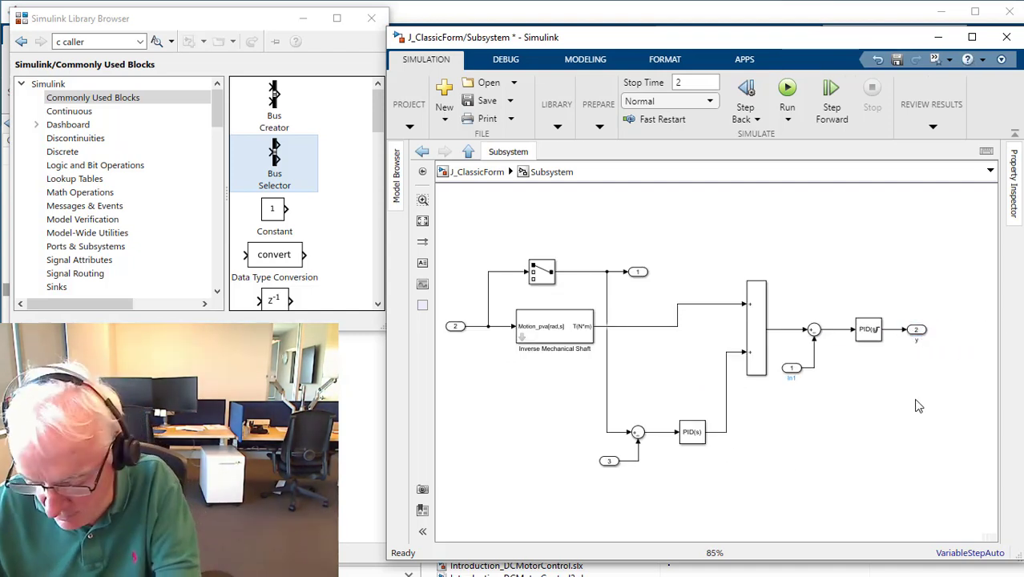
pyautogui.press('space')
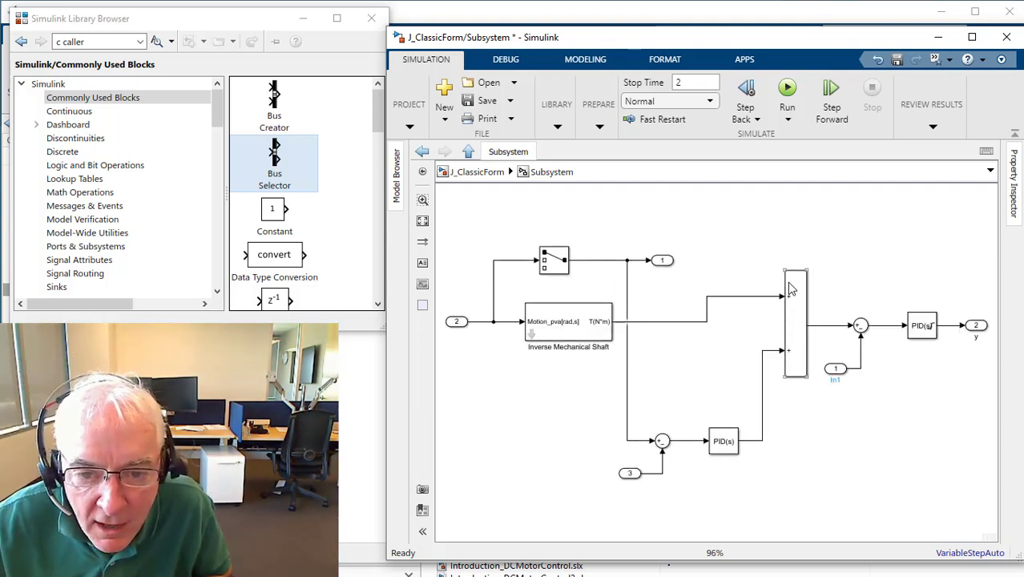
# Lower the tall sum block and its downstream chain to straighten the Inverse Mechanical Shaft line, and shift the lower PID(s) block slightly toward its sum
pyautogui.moveTo(791, 241); pyautogui.dragTo(975, 406)
pyautogui.moveTo(796, 322); pyautogui.dragTo(796, 347)
pyautogui.click(815, 489)
pyautogui.moveTo(718, 451); pyautogui.dragTo(710, 451)
pyautogui.click(764, 506)
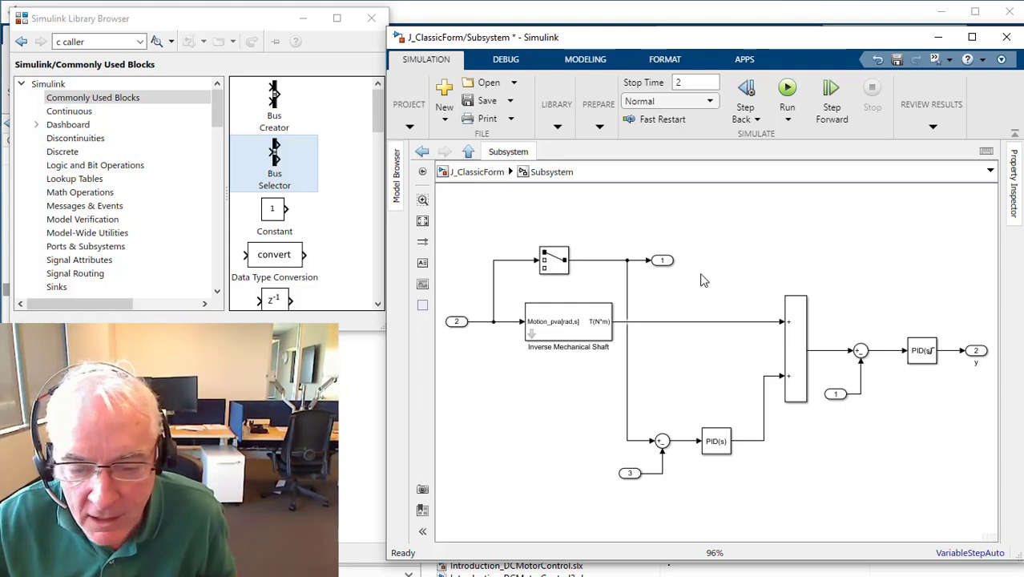
# Rename the outport after the final PID block as V
pyautogui.click(976, 355)
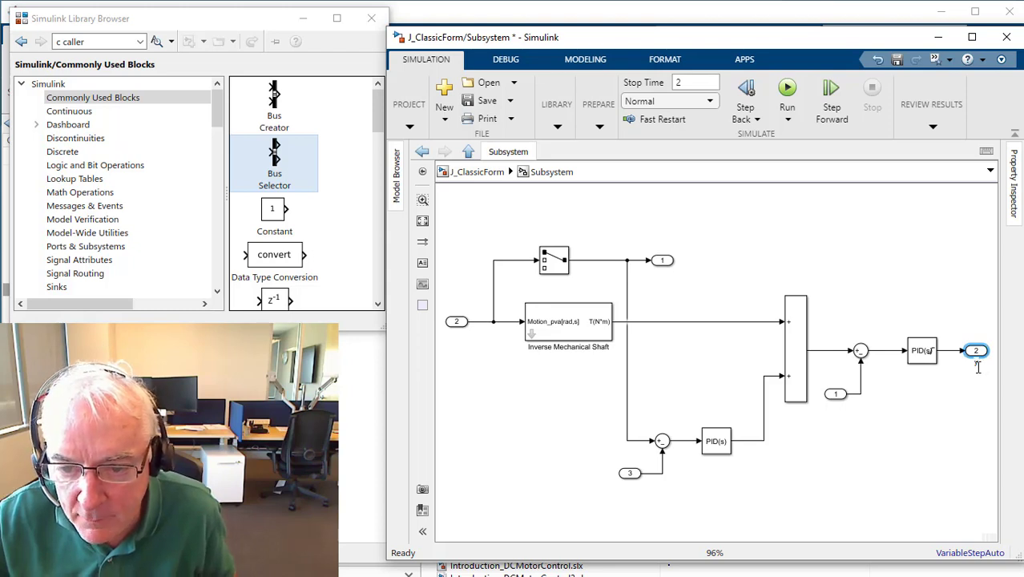
pyautogui.write('y')
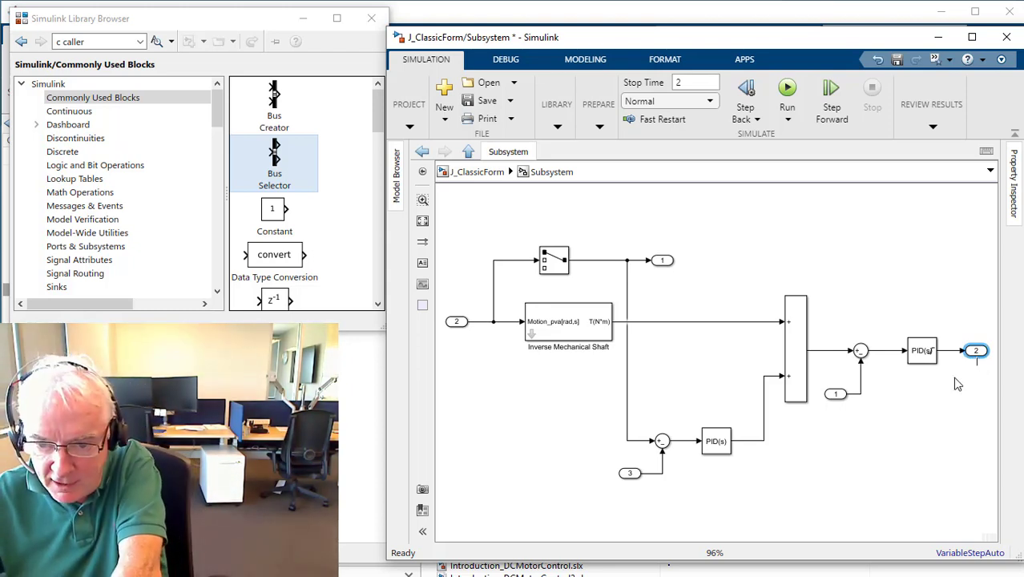
pyautogui.write('V')
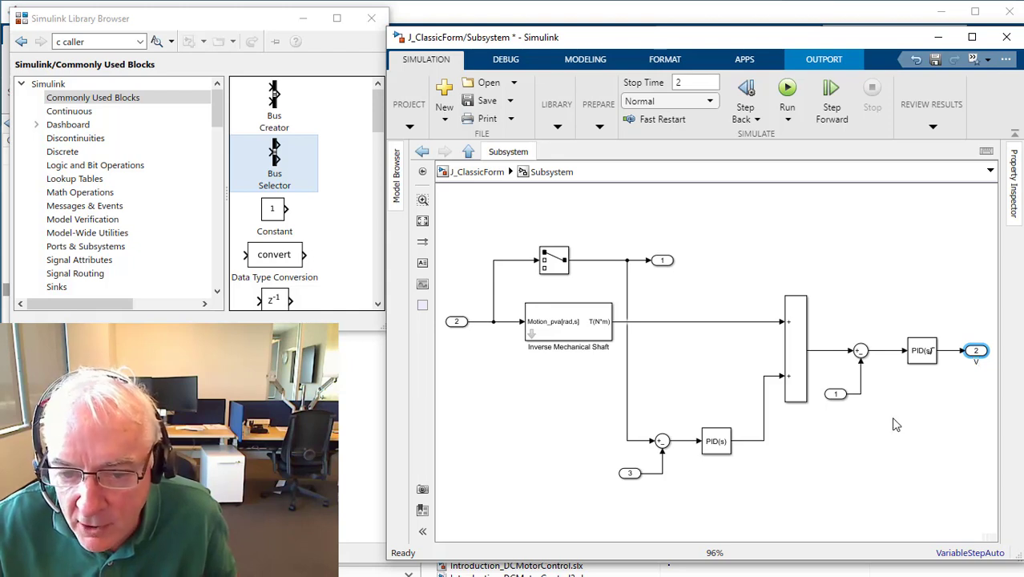
pyautogui.click(891, 416)
# Move inport 3, its sum block and the PID(s) block up together, in line with the tall sum block's lower input
pyautogui.moveTo(840, 324); pyautogui.dragTo(887, 411)
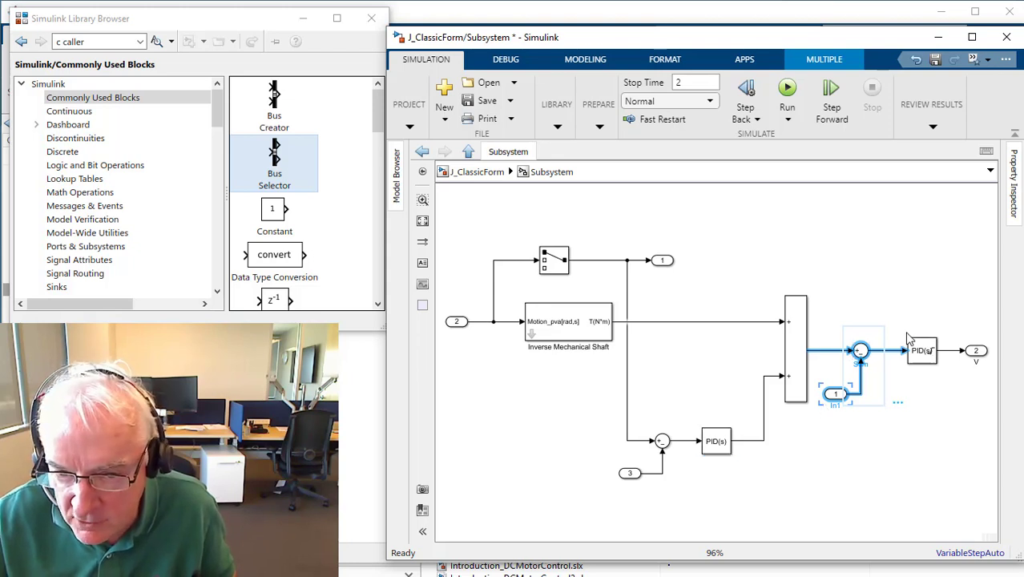
pyautogui.moveTo(599, 418)
pyautogui.mouseDown()
pyautogui.moveTo(606, 450)
pyautogui.moveTo(725, 481)
pyautogui.mouseUp()
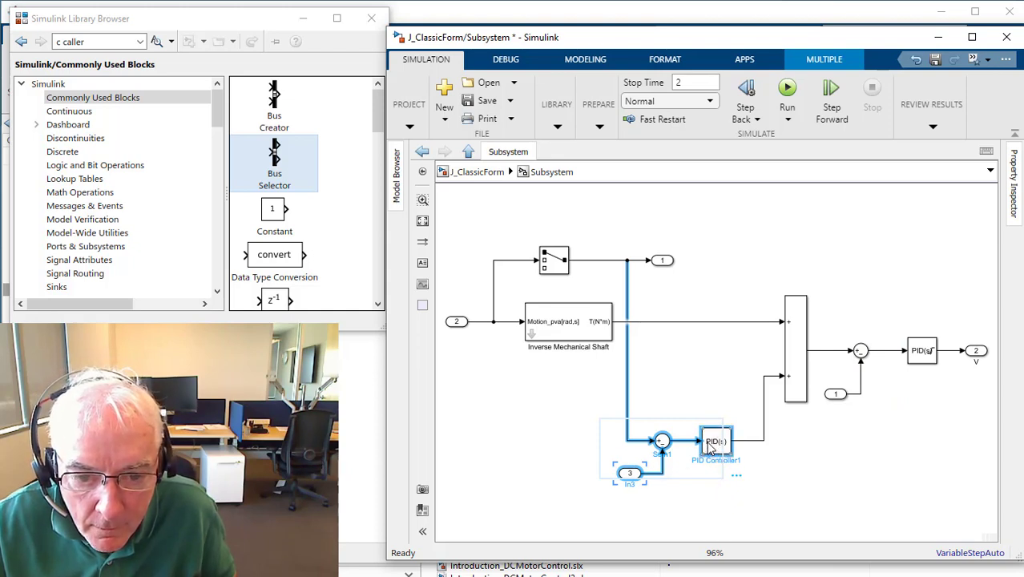
pyautogui.moveTo(709, 450); pyautogui.dragTo(722, 383)
pyautogui.click(702, 467)
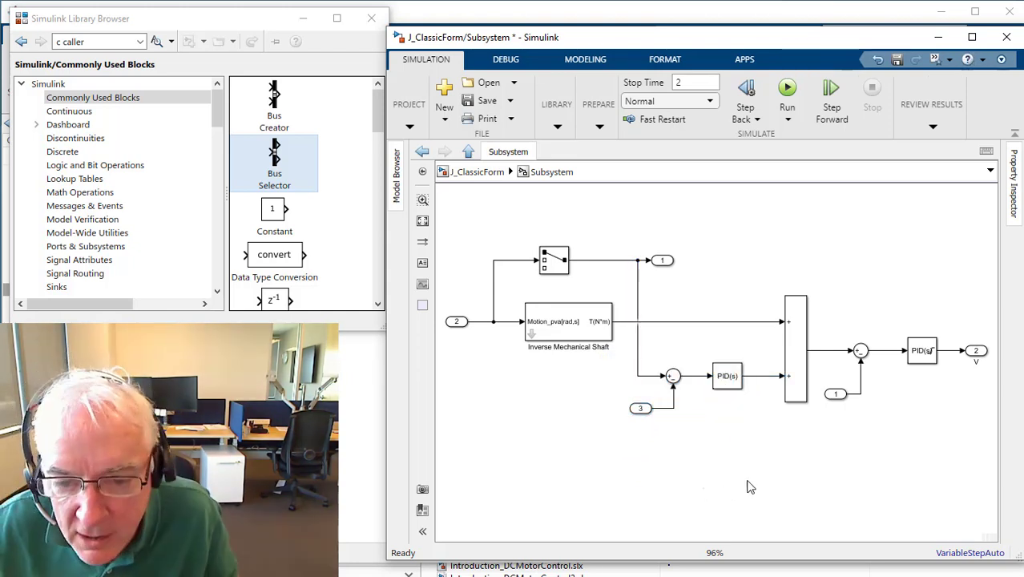
# Rename inport 1, which feeds the final round sum block, as Te_fdbk
pyautogui.doubleClick(835, 394)
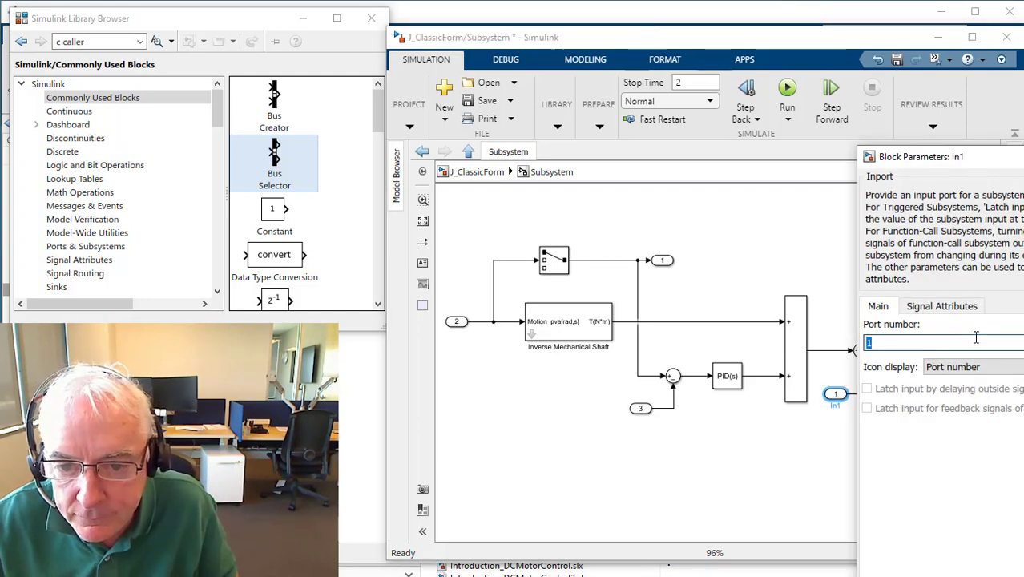
pyautogui.press('Return')
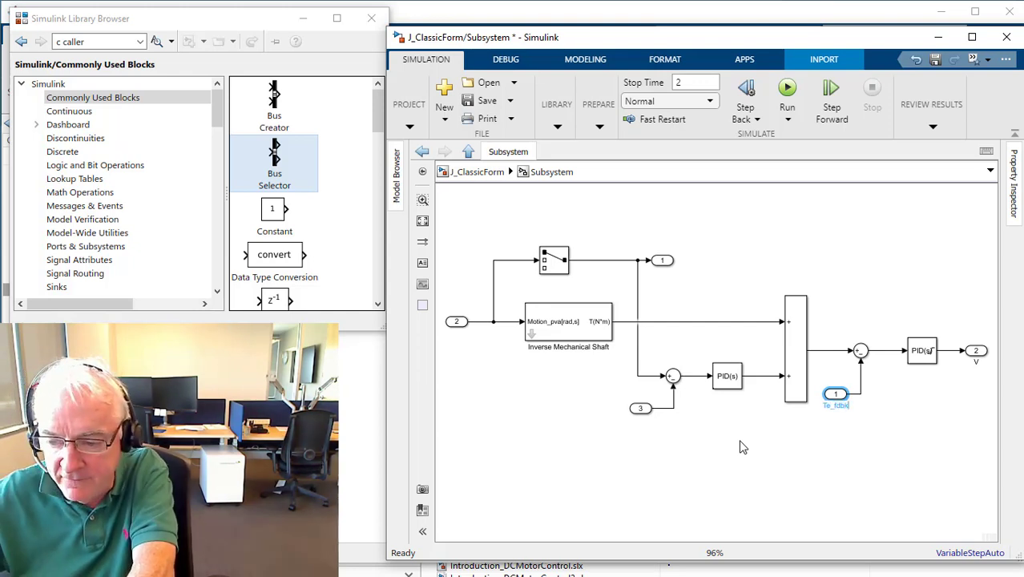
pyautogui.click(788, 435)
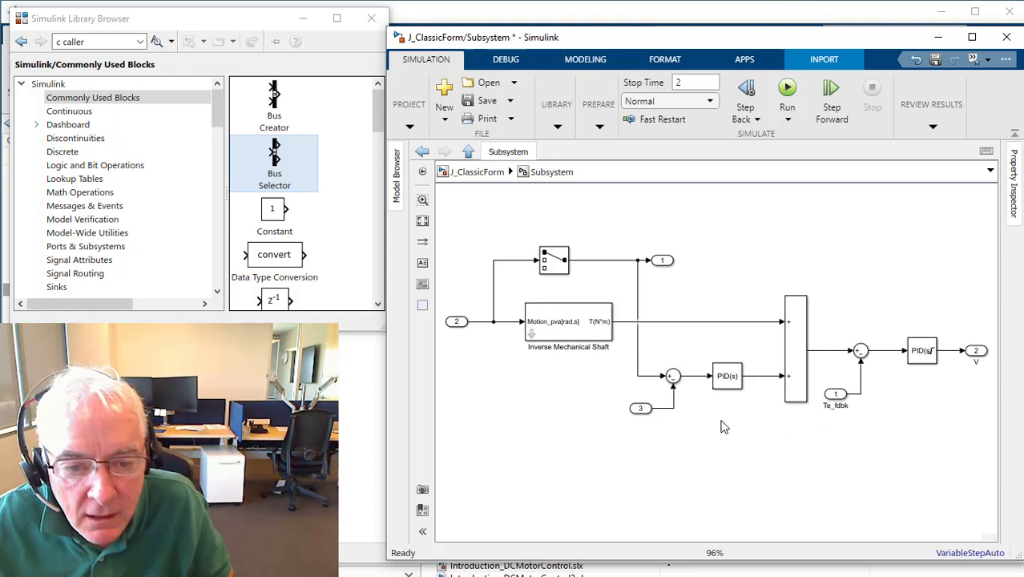
# Rename inport 3 as A_fdbk
pyautogui.click(640, 409)
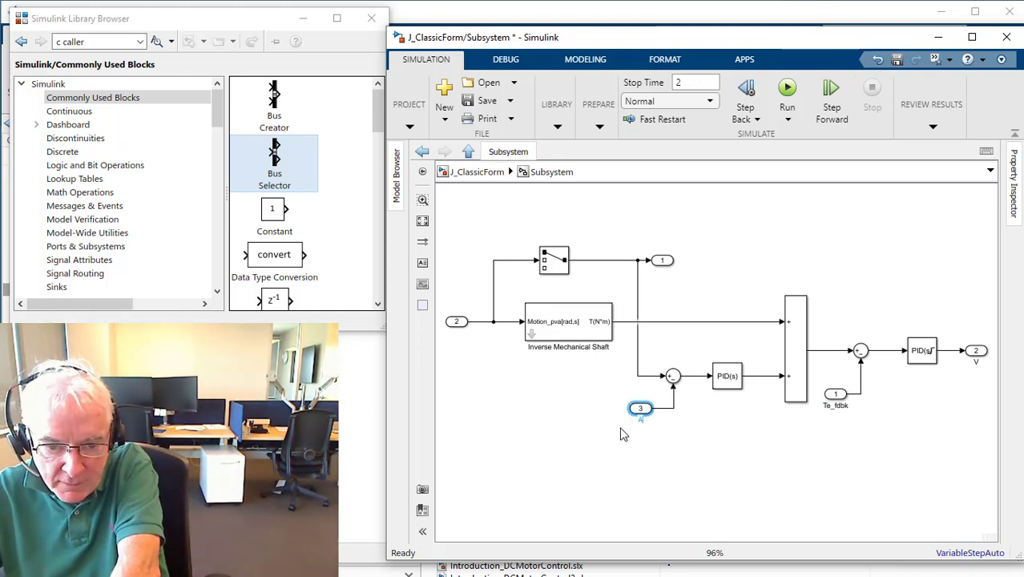
pyautogui.press('Return')
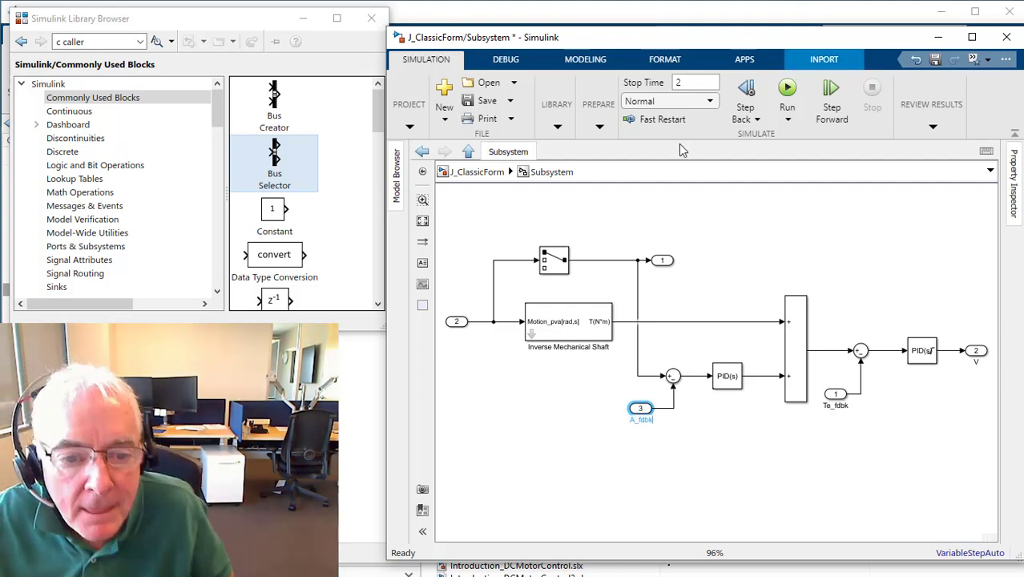
pyautogui.click(731, 284)
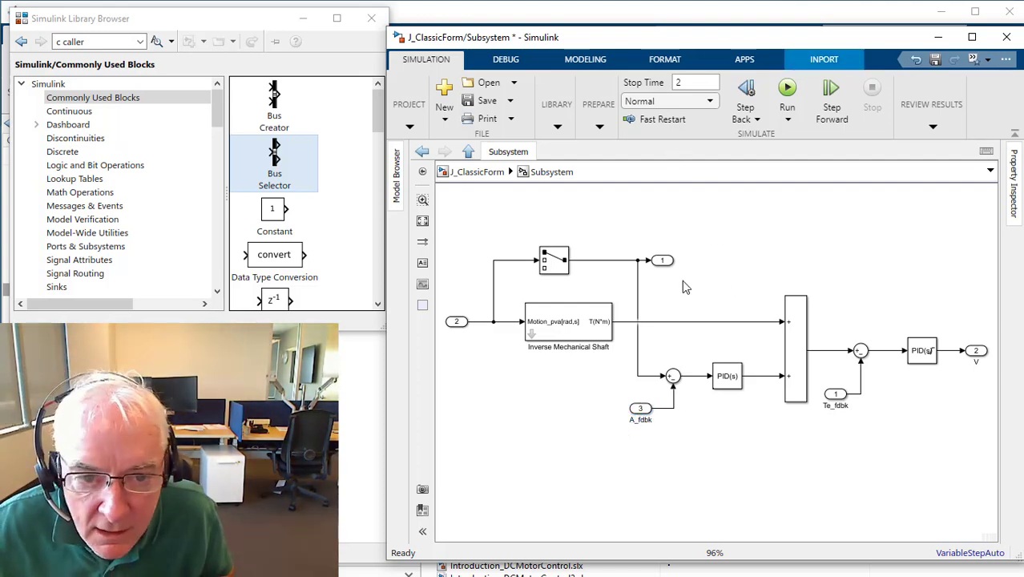
# Delete outport 1 on the selector's signal and move the selector below Inverse Mechanical Shaft, in line with the lower sum block
pyautogui.moveTo(663, 269); pyautogui.dragTo(751, 281)
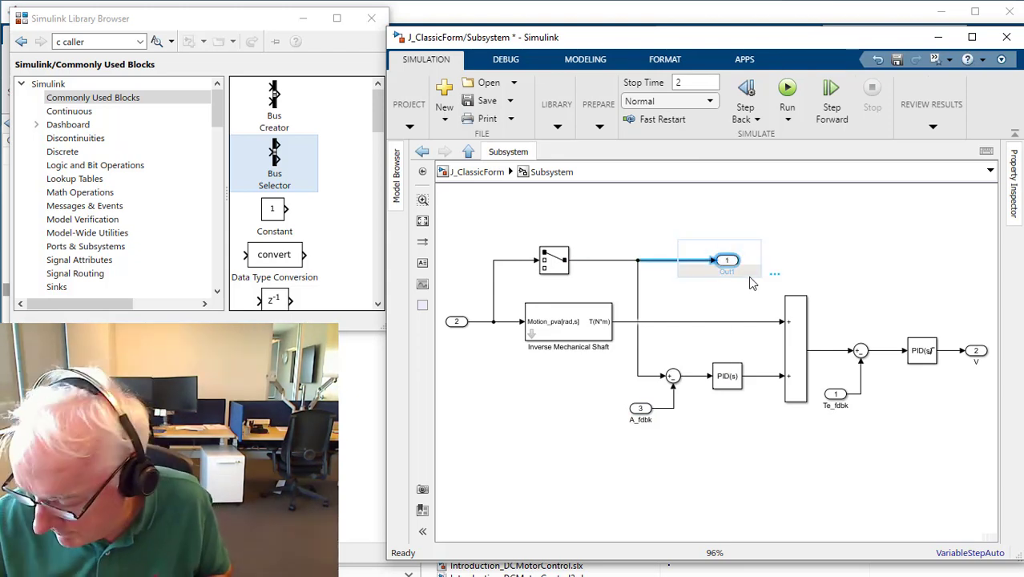
pyautogui.press('Delete')
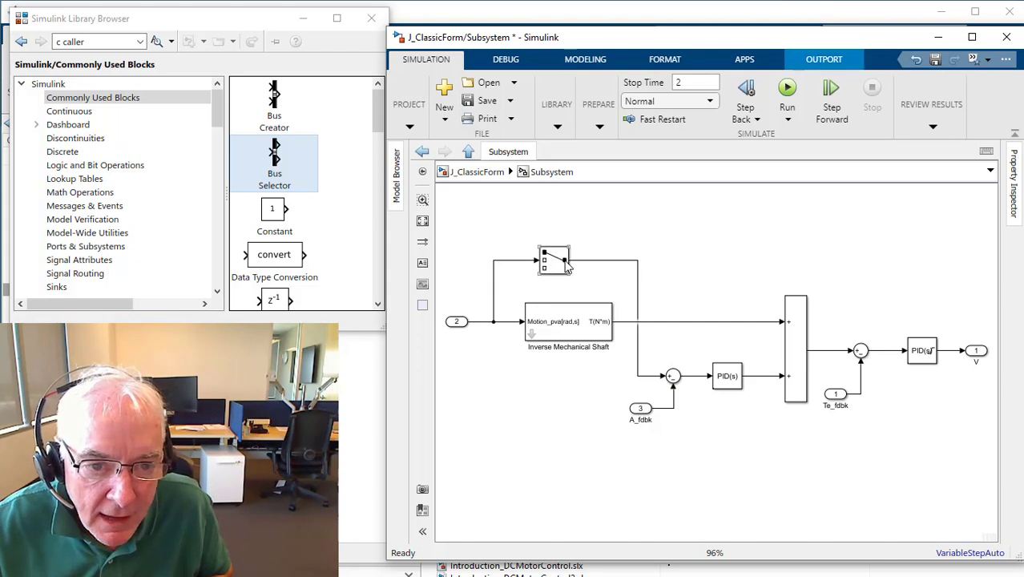
pyautogui.moveTo(563, 259); pyautogui.dragTo(560, 266)
pyautogui.moveTo(560, 317); pyautogui.dragTo(571, 383)
pyautogui.click(549, 397)
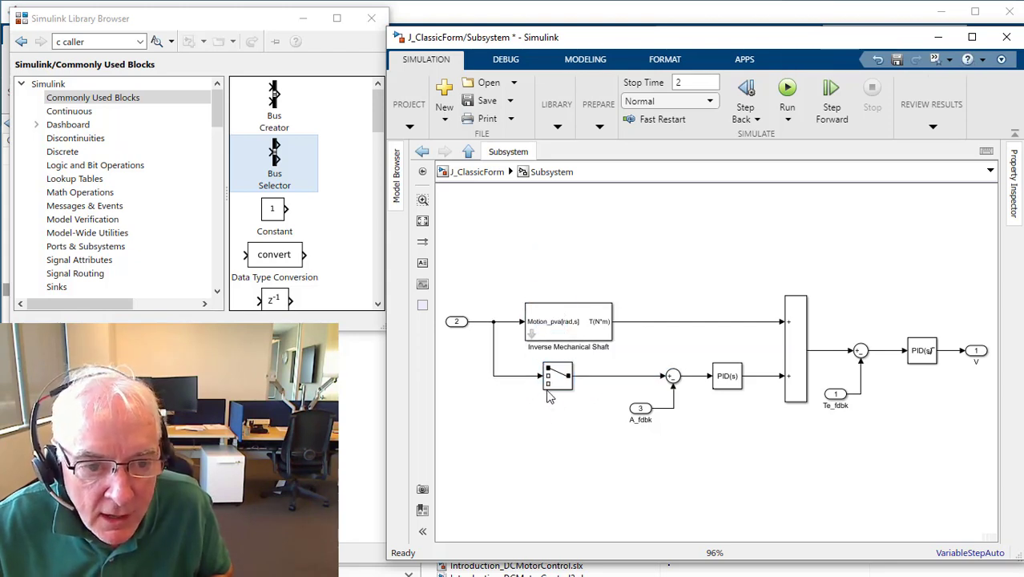
pyautogui.click(493, 337)
# Rename inport 2 as Motion_CMD
pyautogui.click(457, 327)
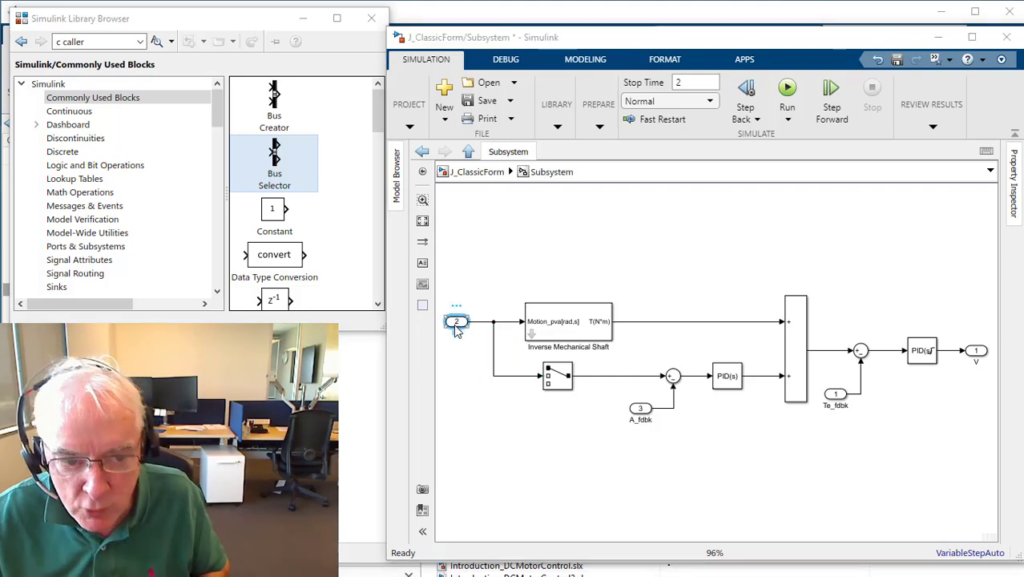
pyautogui.doubleClick(456, 329)
pyautogui.click(672, 553)
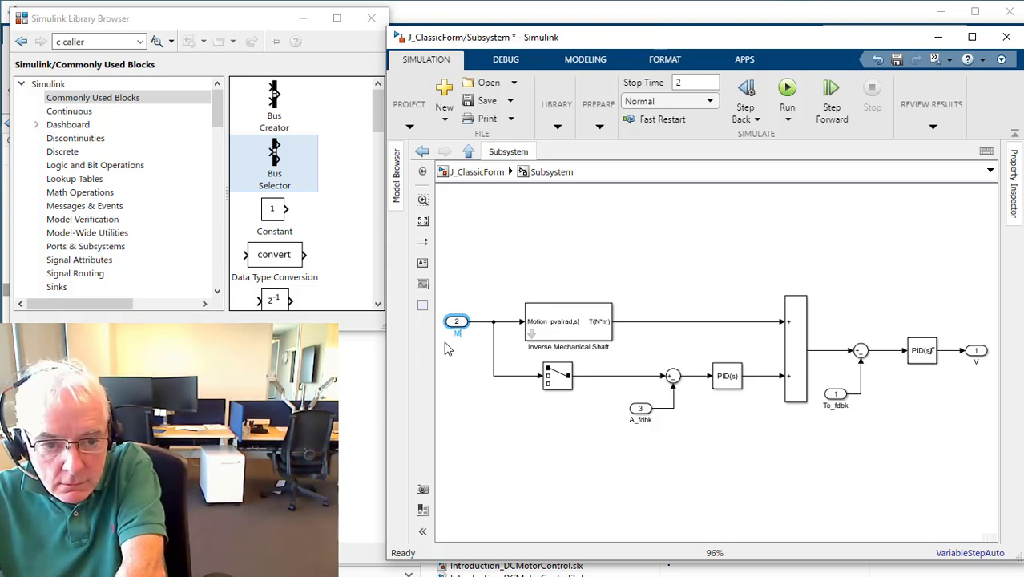
pyautogui.write('Motion')
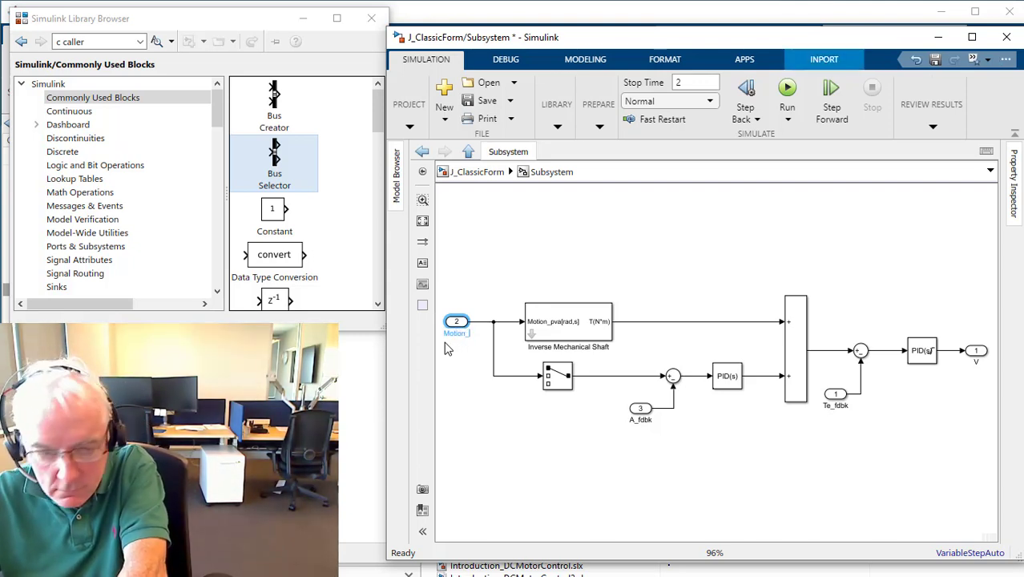
pyautogui.write('_CMD')
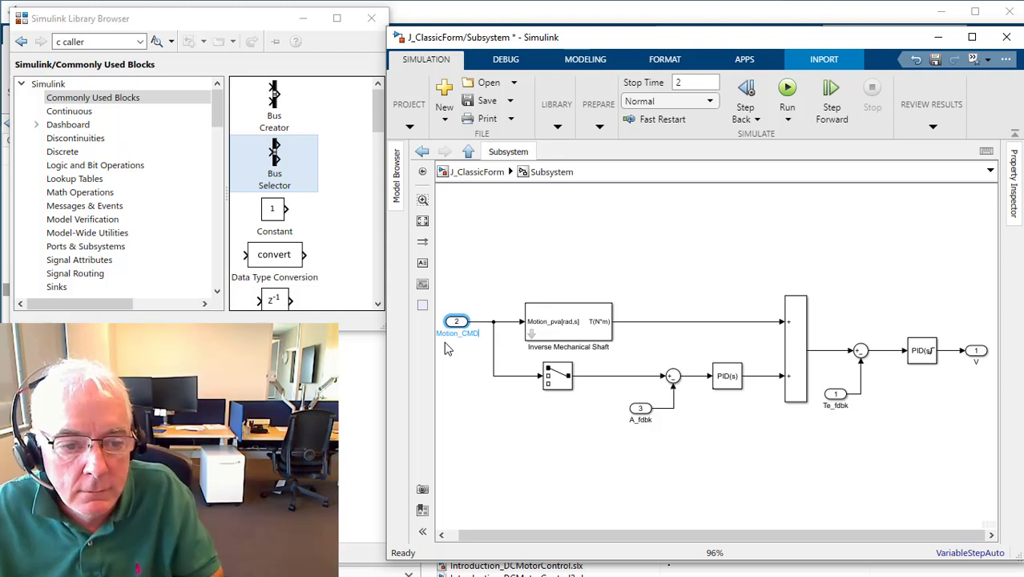
pyautogui.click(495, 288)
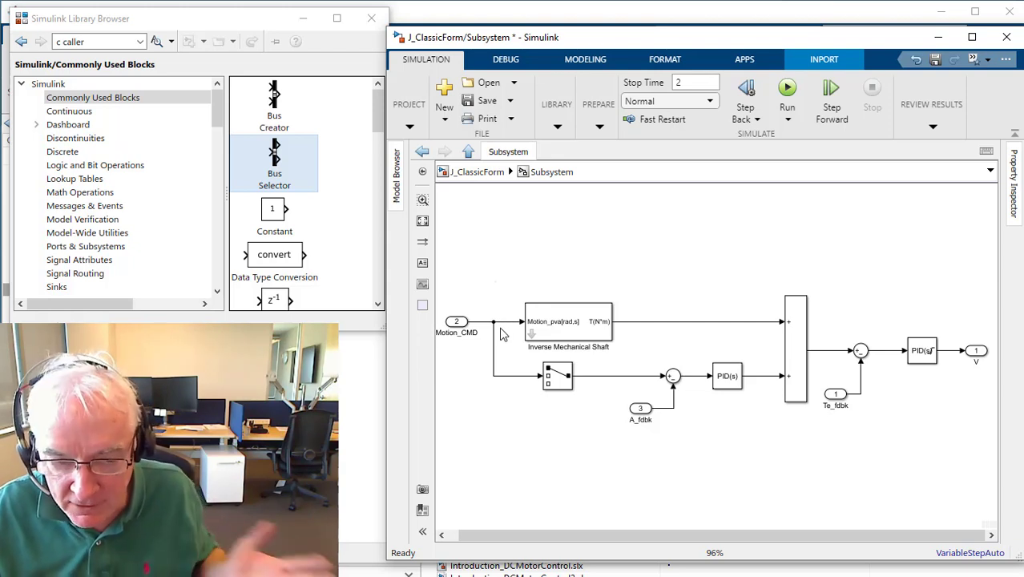
pyautogui.click(653, 264)
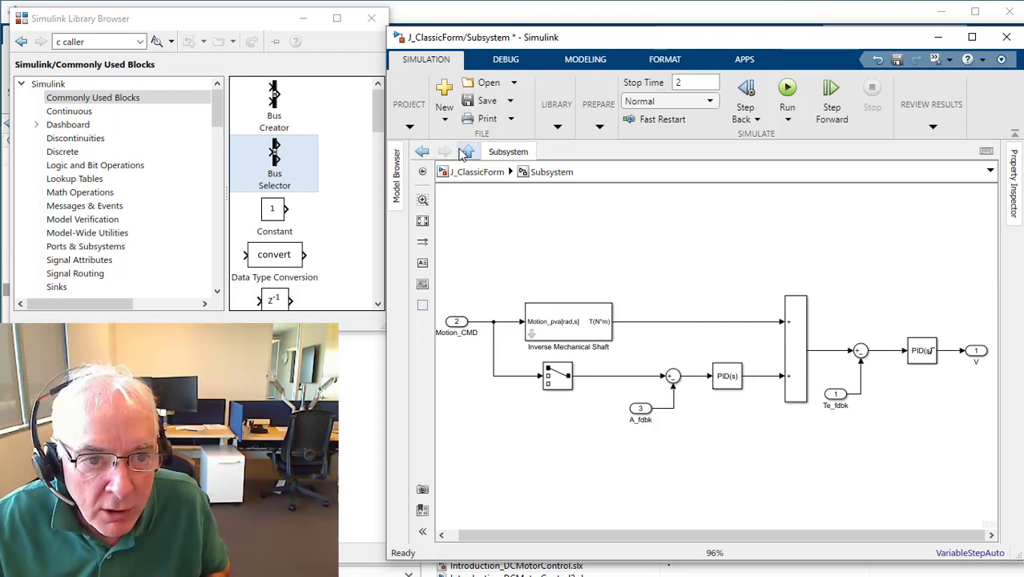
# Return to the top level of J_ClassicForm and delete the broken dashed line to the scope's first input
pyautogui.click(479, 173)
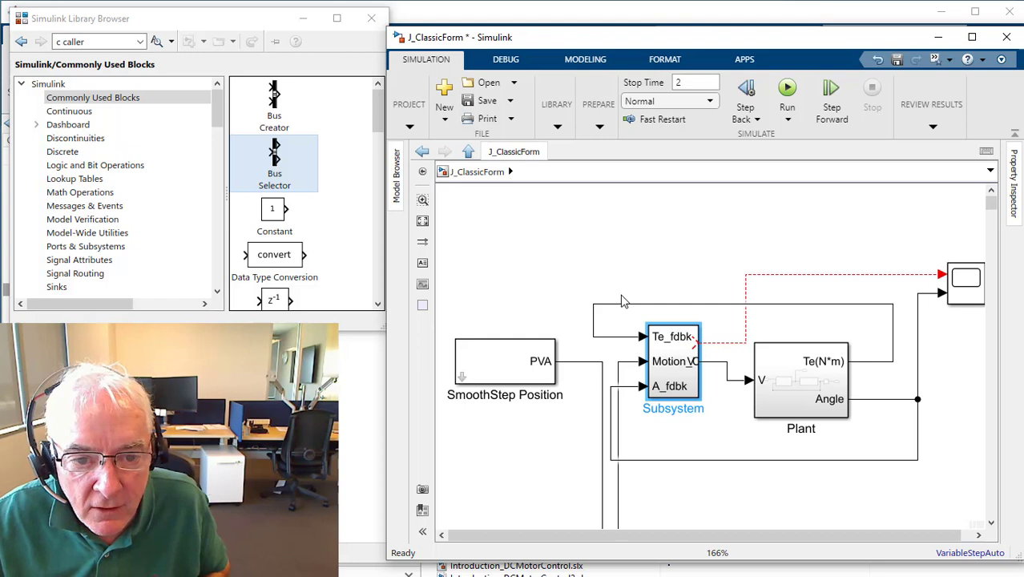
pyautogui.click(753, 274)
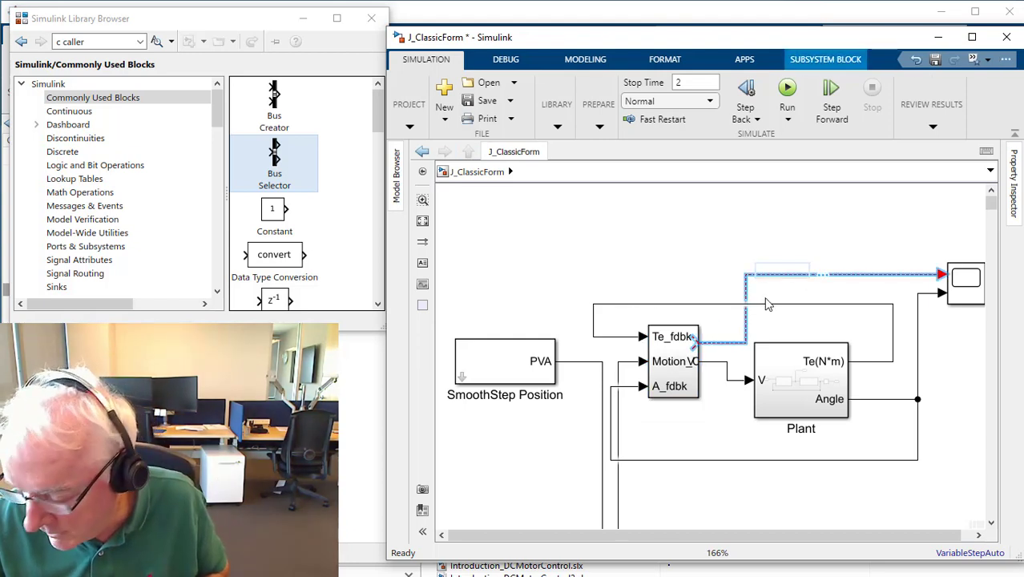
pyautogui.press('Delete')
pyautogui.click(817, 305)
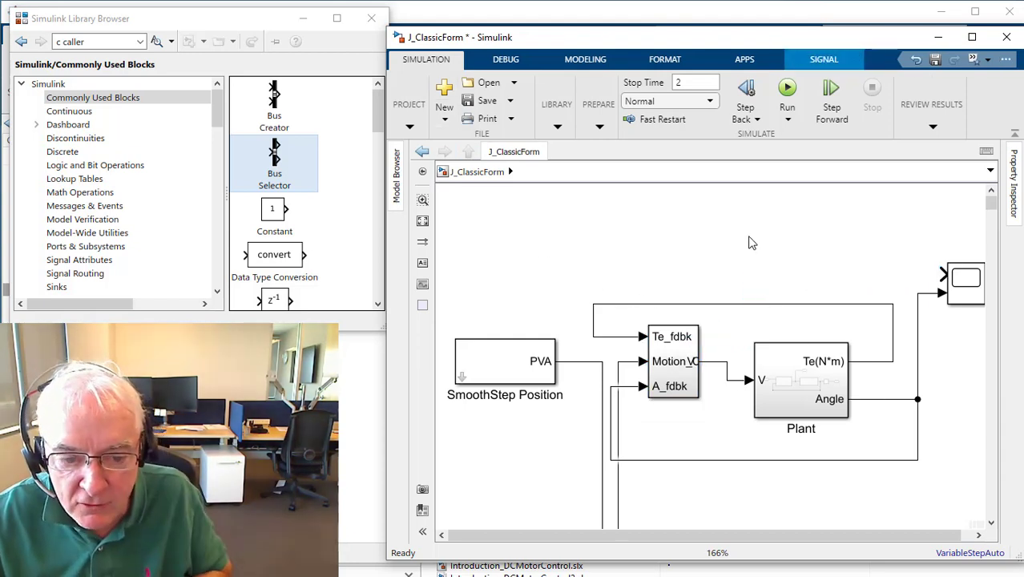
# Replace the looping PVA signal with a straight line from SmoothStep Position to the subsystem's Motion_CMD input
pyautogui.moveTo(595, 502); pyautogui.dragTo(634, 519)
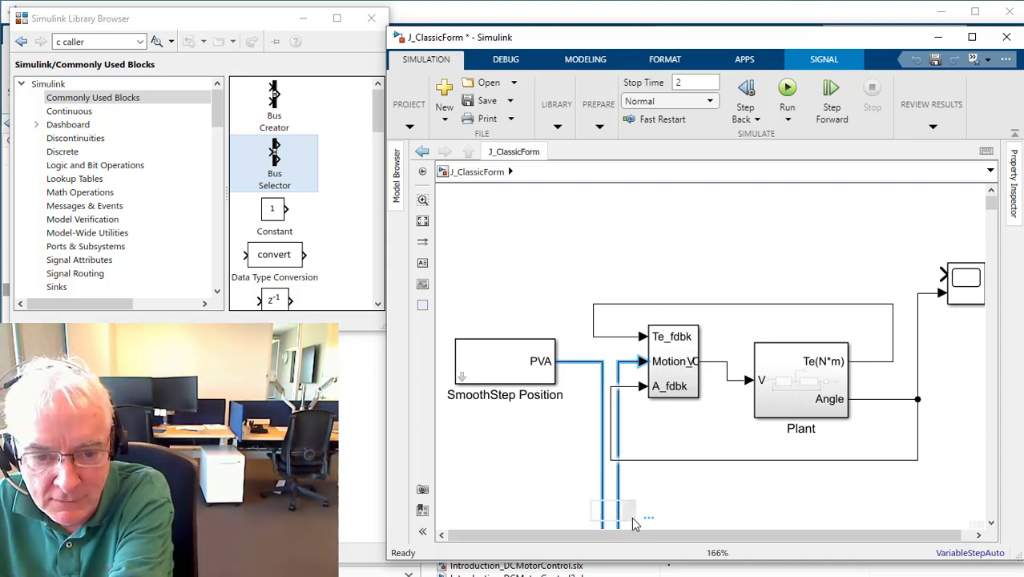
pyautogui.press('Delete')
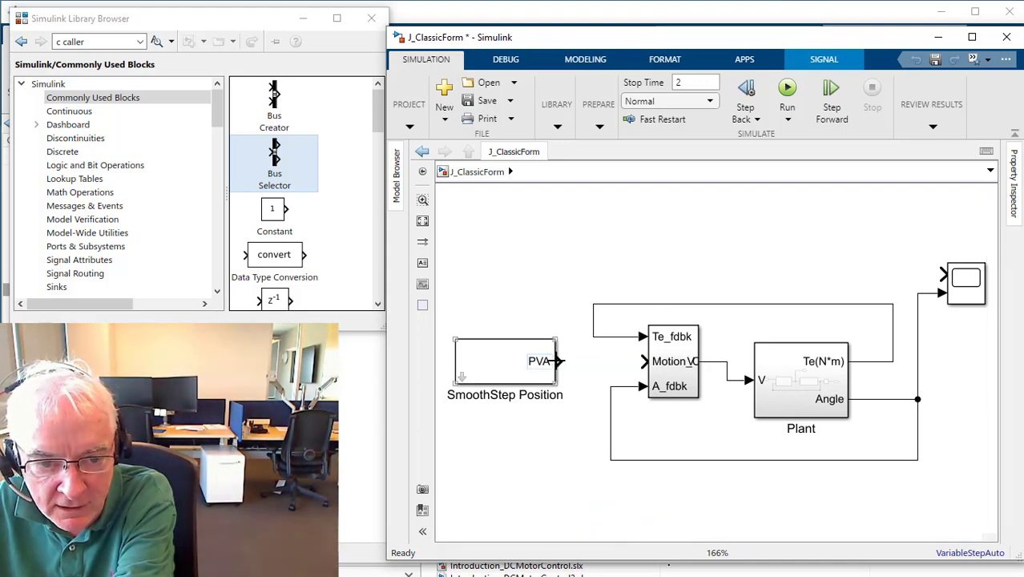
pyautogui.moveTo(560, 360); pyautogui.dragTo(646, 362)
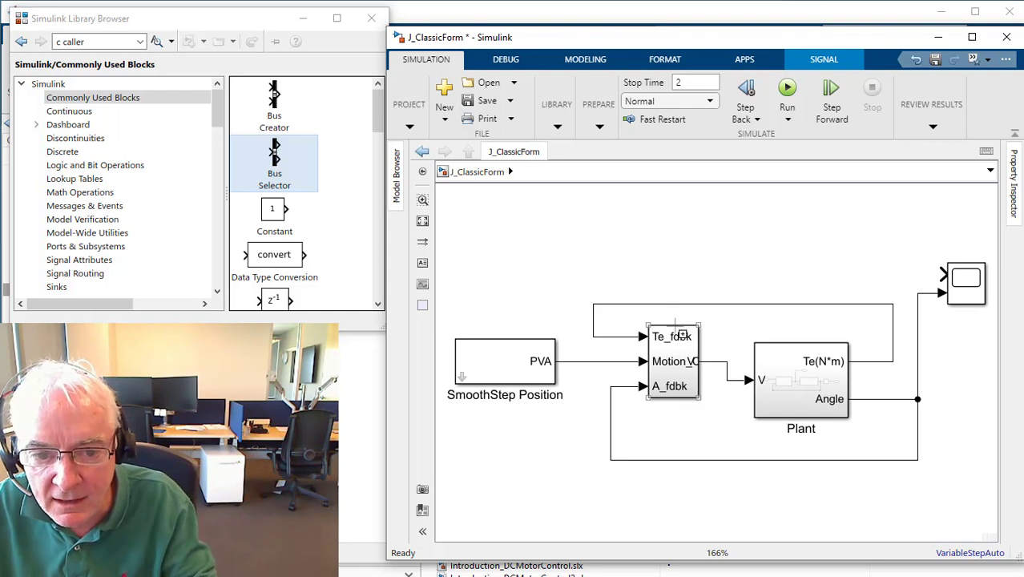
# Move SmoothStep Position farther from the subsystem and reroute the A_fdbk and Te_fdbk feedback lines out into the gap
pyautogui.moveTo(521, 367); pyautogui.dragTo(422, 373)
pyautogui.moveTo(610, 416); pyautogui.dragTo(525, 428)
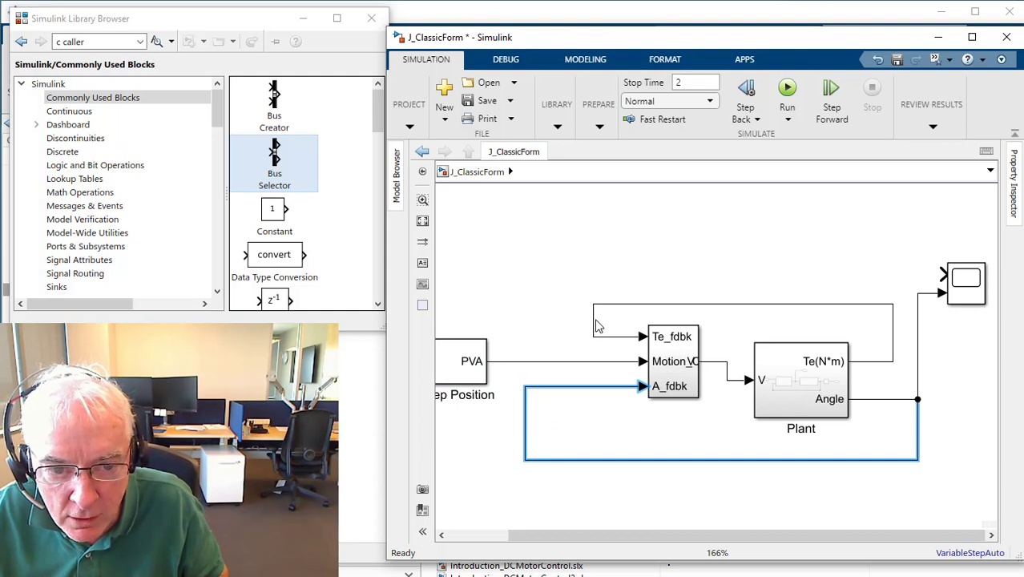
pyautogui.moveTo(593, 327); pyautogui.dragTo(529, 332)
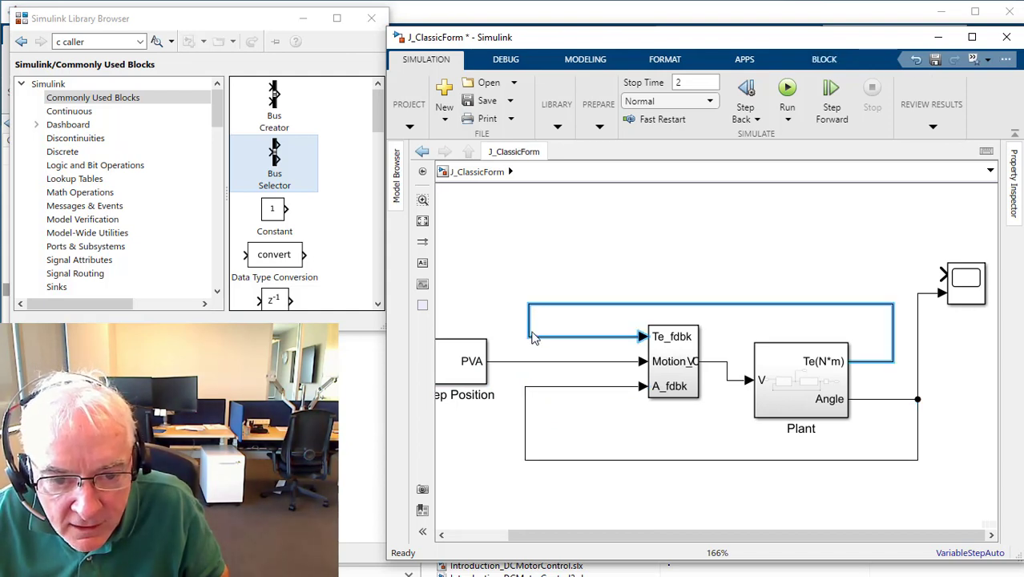
# Widen the control subsystem block toward SmoothStep Position so its Motion_CMD and V port labels no longer overlap
pyautogui.click(654, 397)
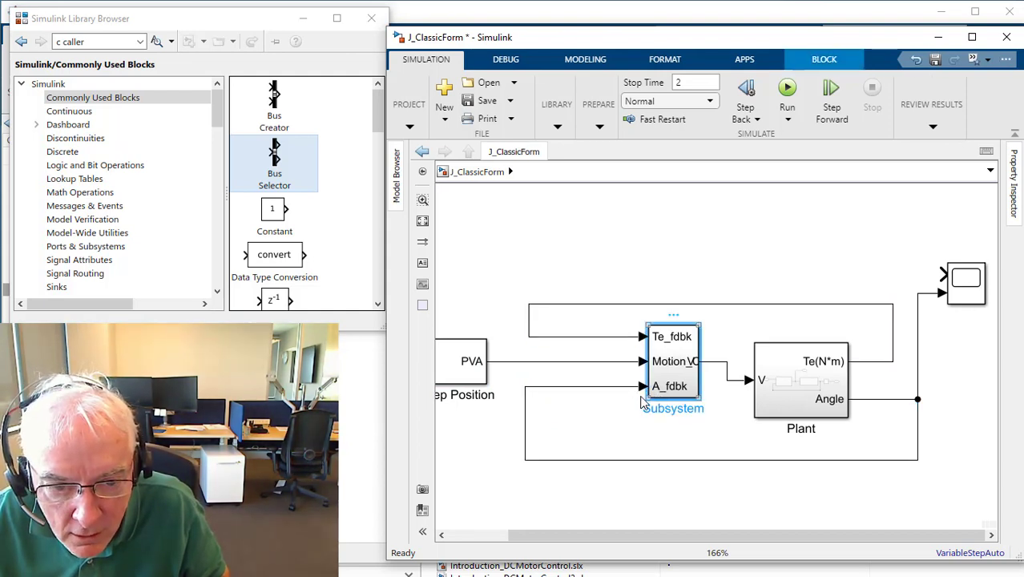
pyautogui.moveTo(653, 395); pyautogui.dragTo(581, 401)
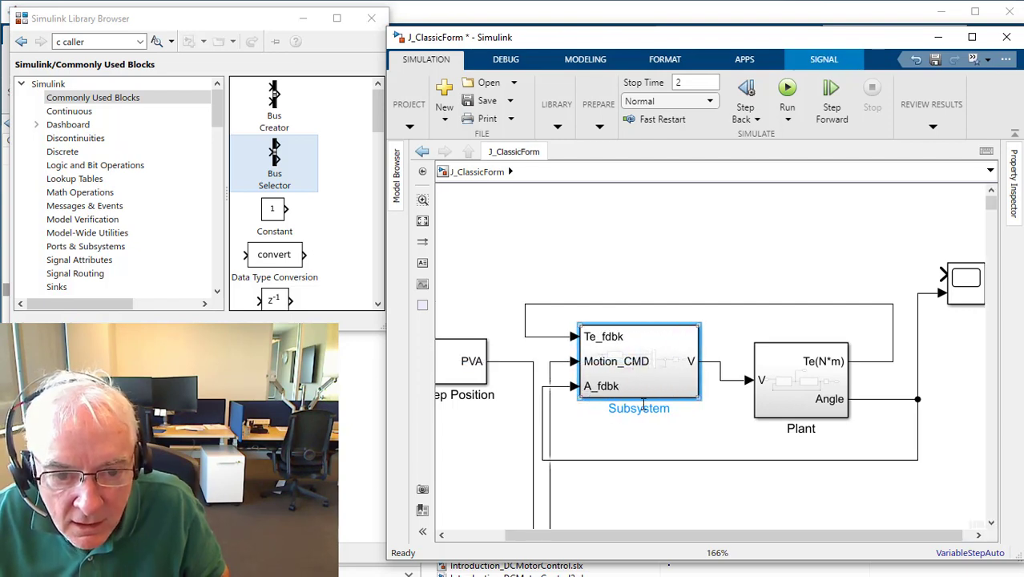
# Rename the control subsystem as Controller and align the Plant block with it so the V signal line runs straight
pyautogui.doubleClick(642, 408)
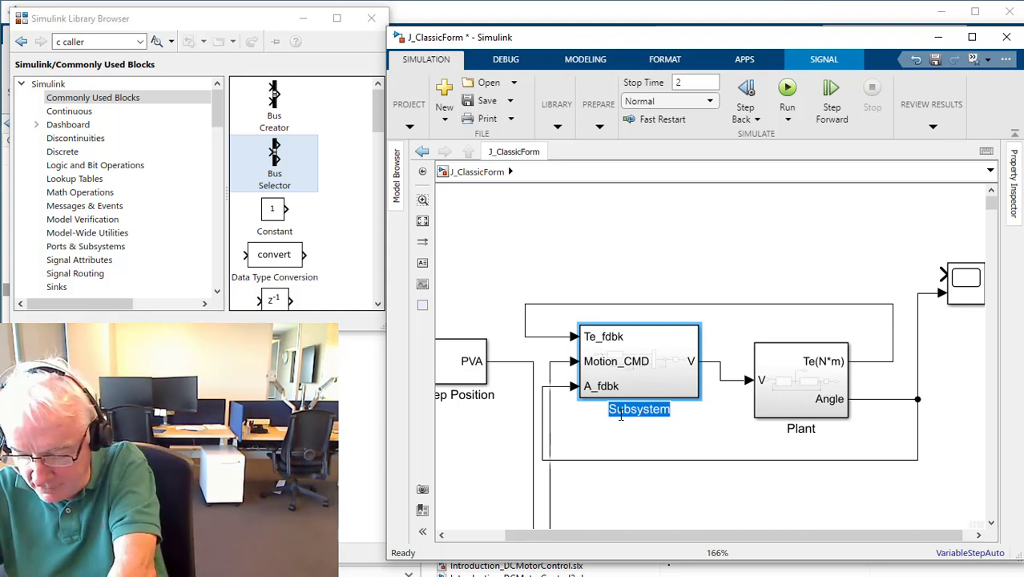
pyautogui.write('Controller')
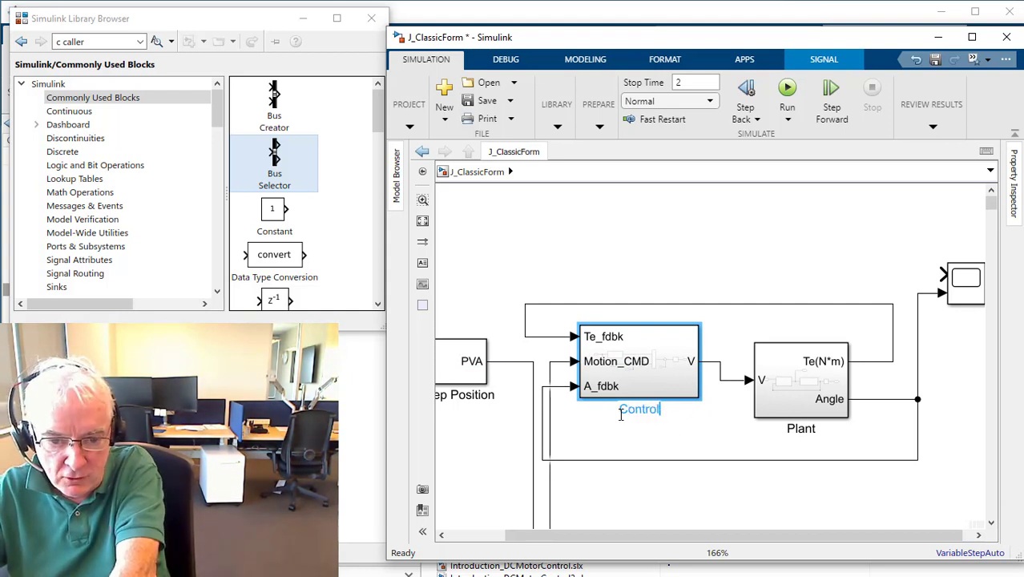
pyautogui.click(632, 433)
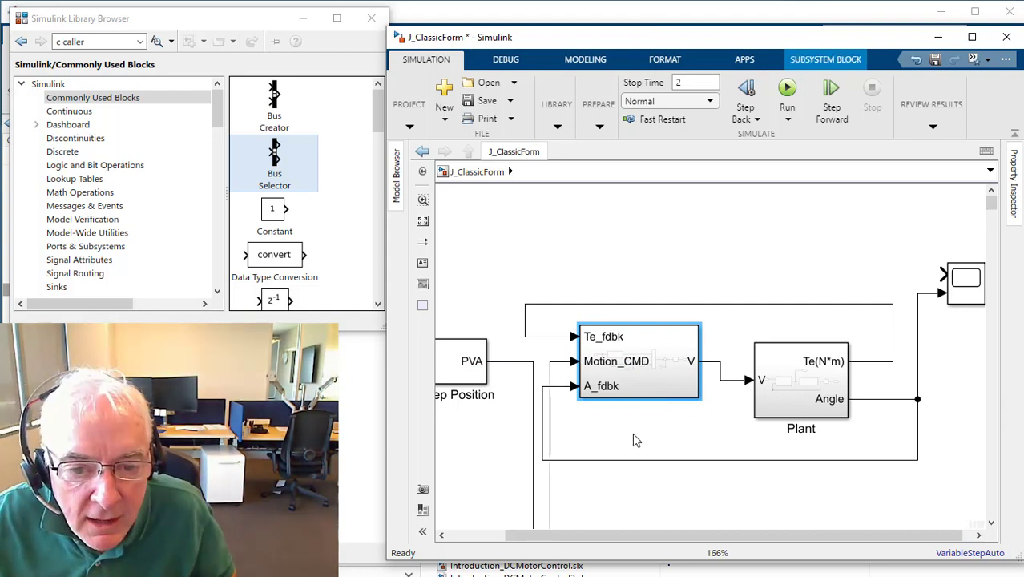
pyautogui.moveTo(810, 406); pyautogui.dragTo(817, 397)
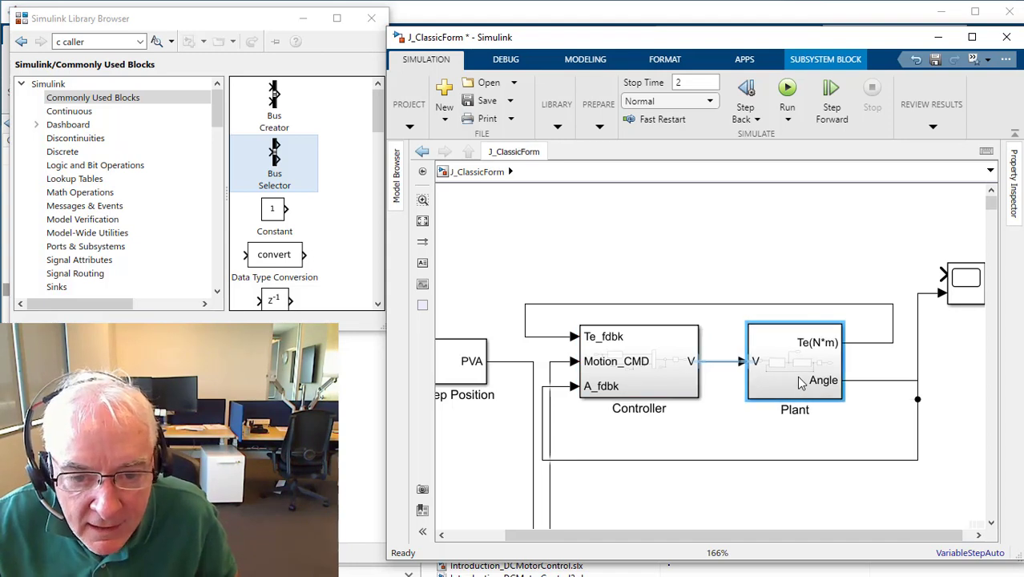
pyautogui.click(833, 437)
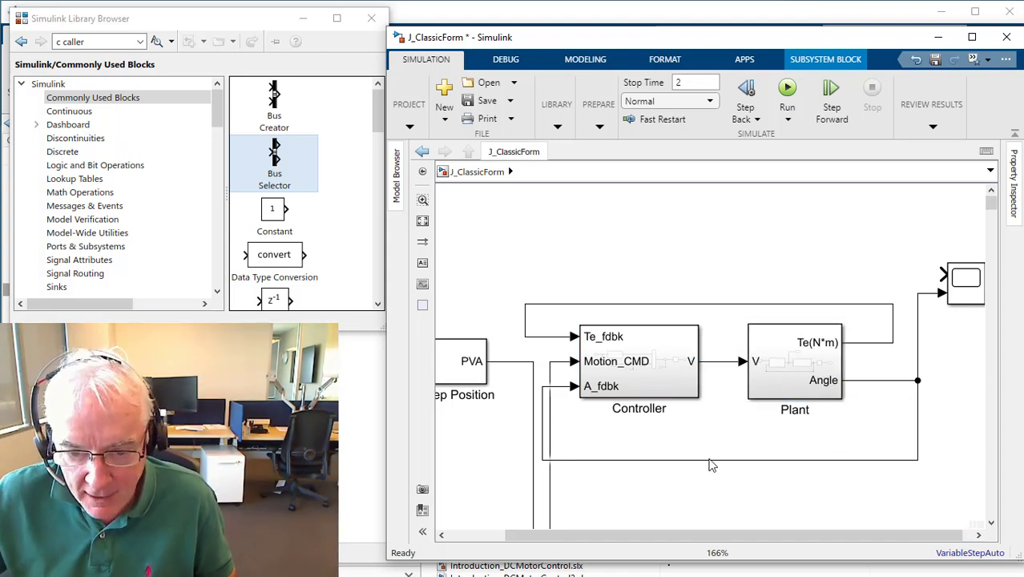
# Replace the looping PVA line with a straight connection from SmoothStep Position to the Controller's Motion_CMD input
pyautogui.click(727, 305)
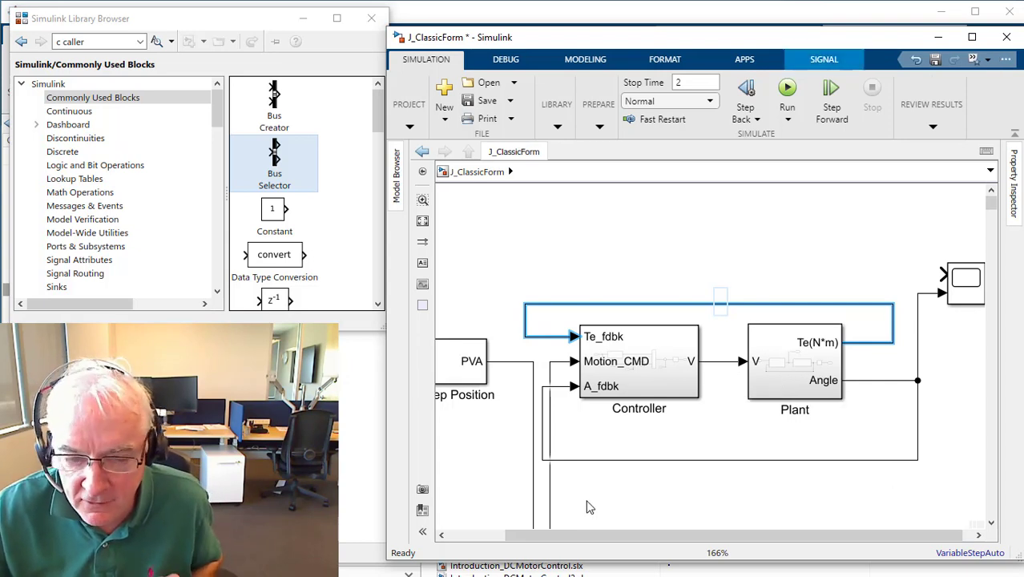
pyautogui.moveTo(513, 516); pyautogui.dragTo(601, 536)
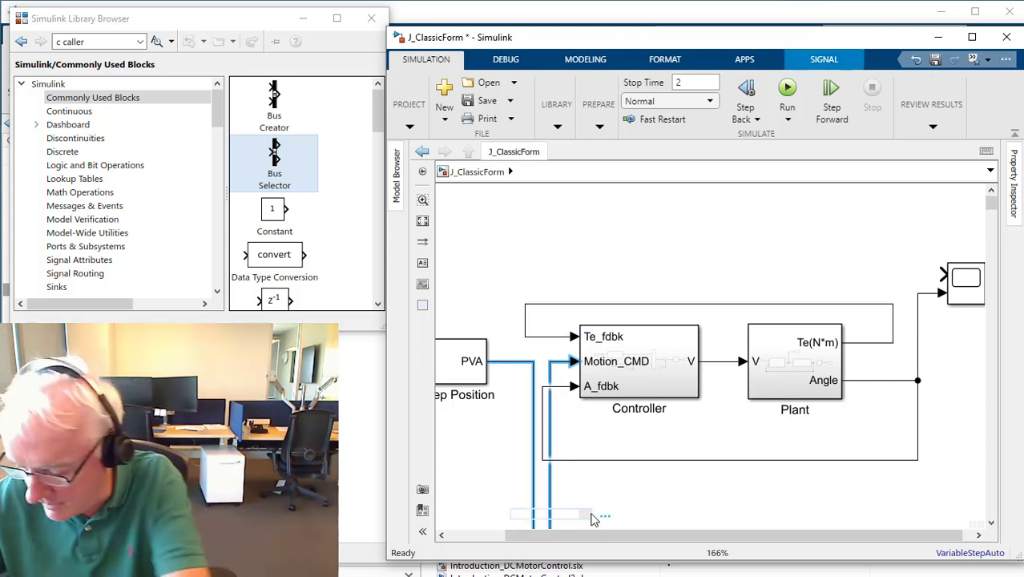
pyautogui.press('Delete')
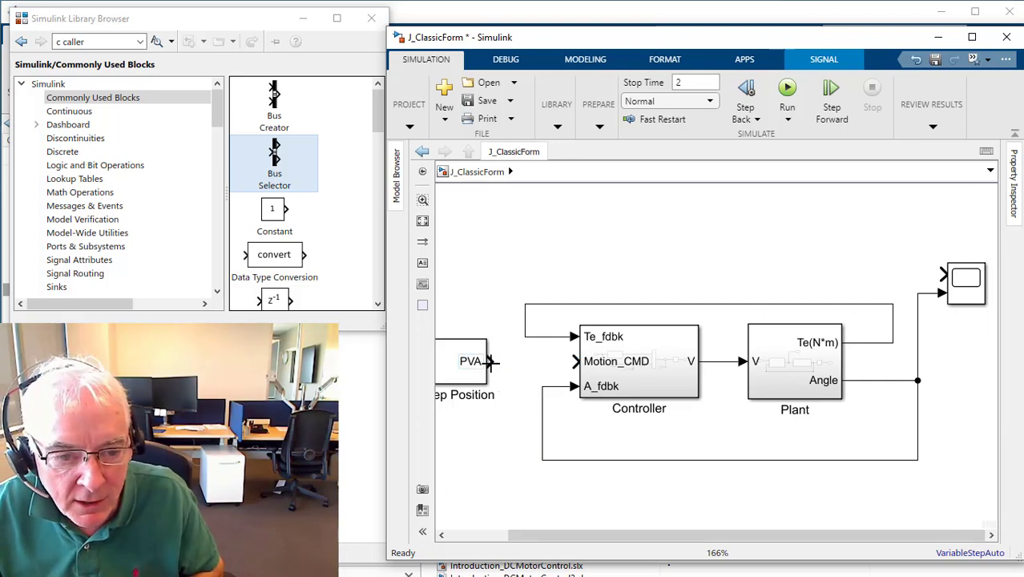
pyautogui.moveTo(488, 361); pyautogui.dragTo(577, 361)
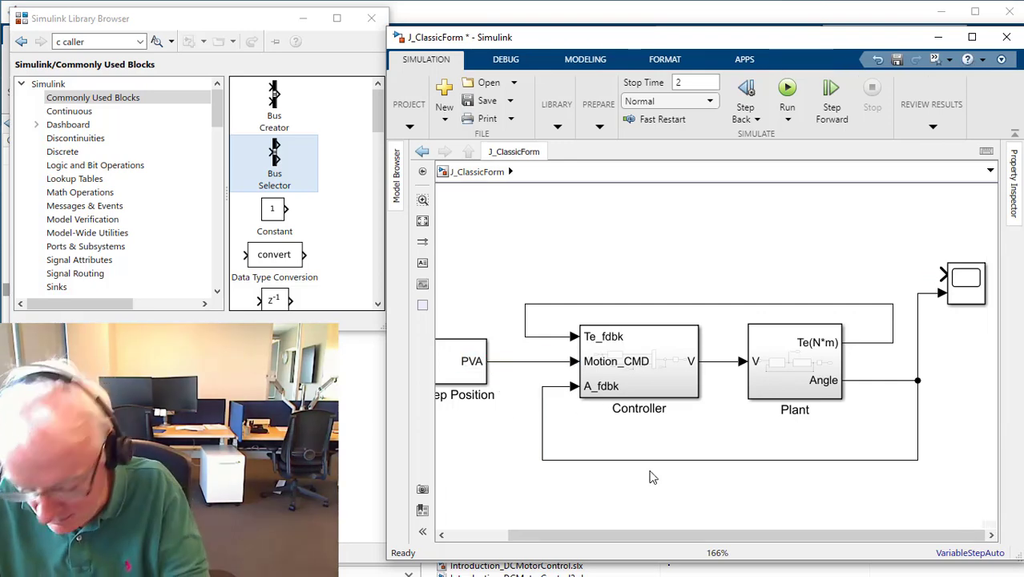
pyautogui.press('space')
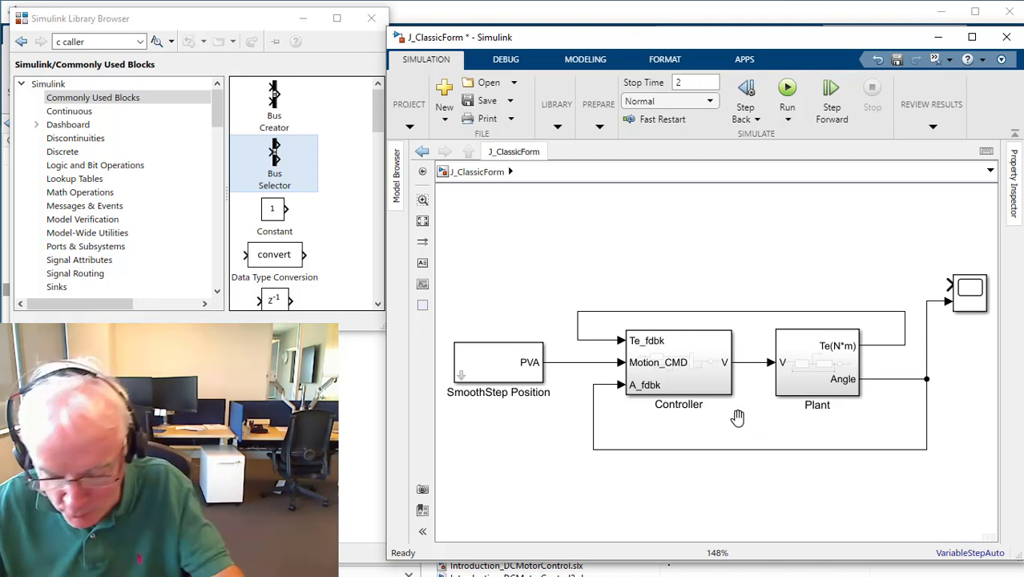
# Inside the Plant subsystem, add a Bus Creator block and delete the Te(N*m) outport together with its branch line
pyautogui.doubleClick(811, 386)
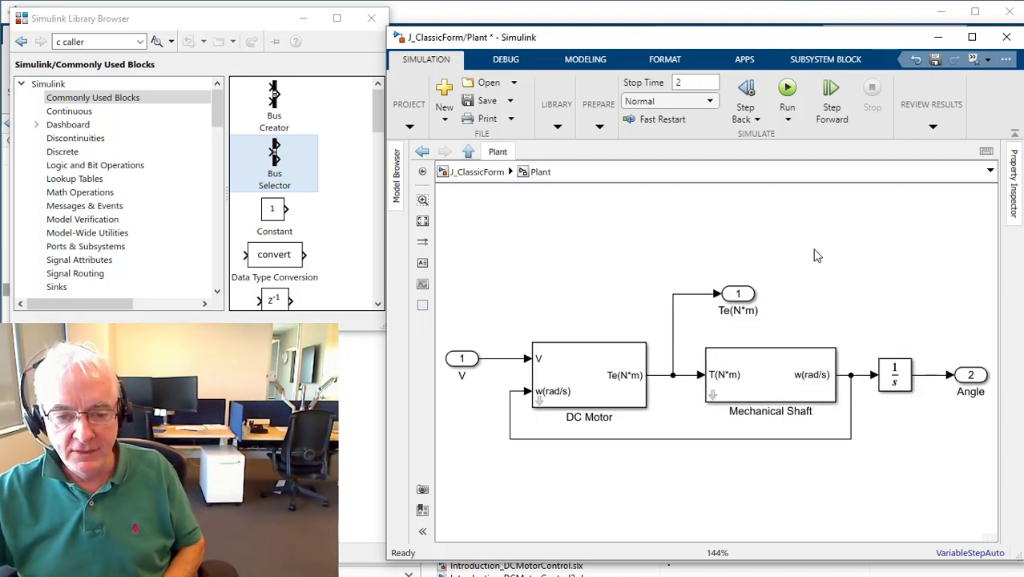
pyautogui.click(864, 270)
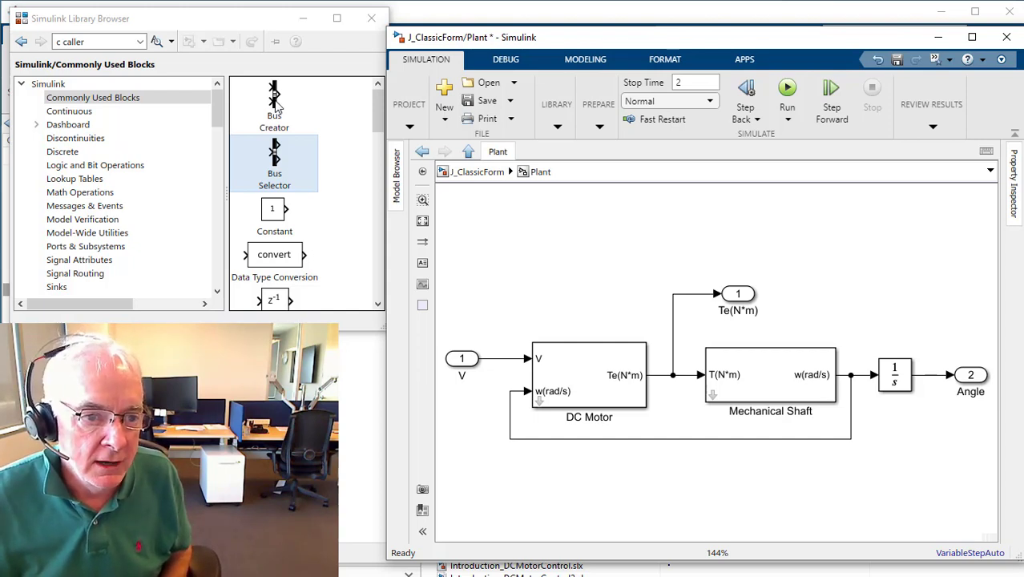
pyautogui.moveTo(275, 103); pyautogui.dragTo(912, 286)
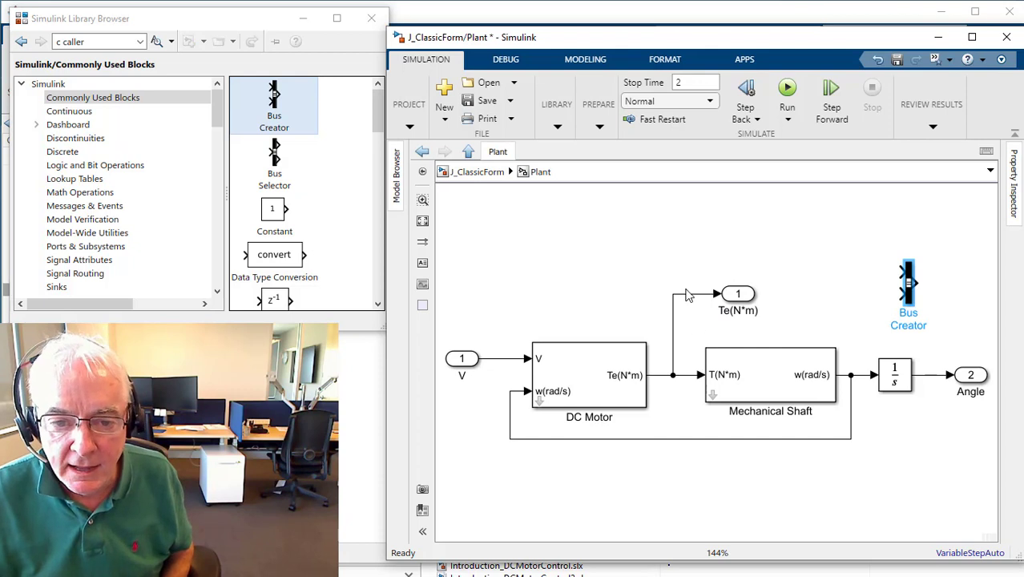
pyautogui.moveTo(686, 278); pyautogui.dragTo(799, 322)
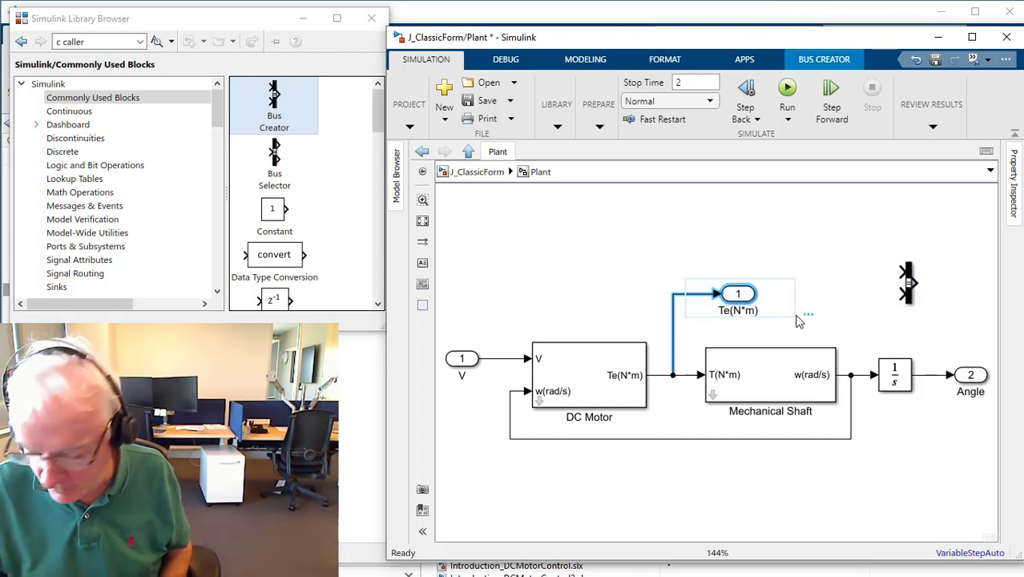
pyautogui.press('Delete')
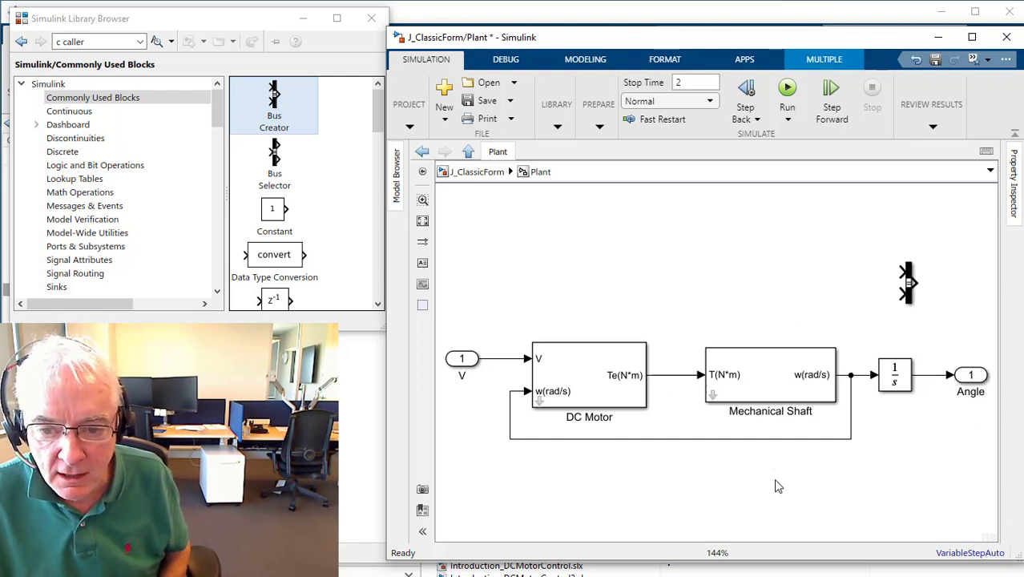
# Move the Angle outport farther from the integrator and delete the line connecting them
pyautogui.scroll(-2, 773, 479)
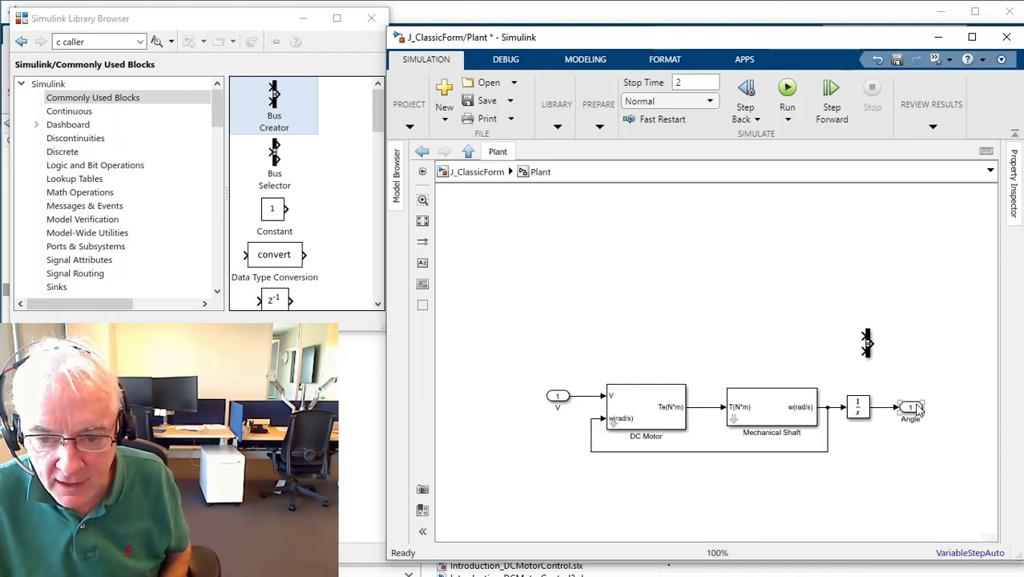
pyautogui.moveTo(911, 407); pyautogui.dragTo(963, 407)
pyautogui.click(928, 408)
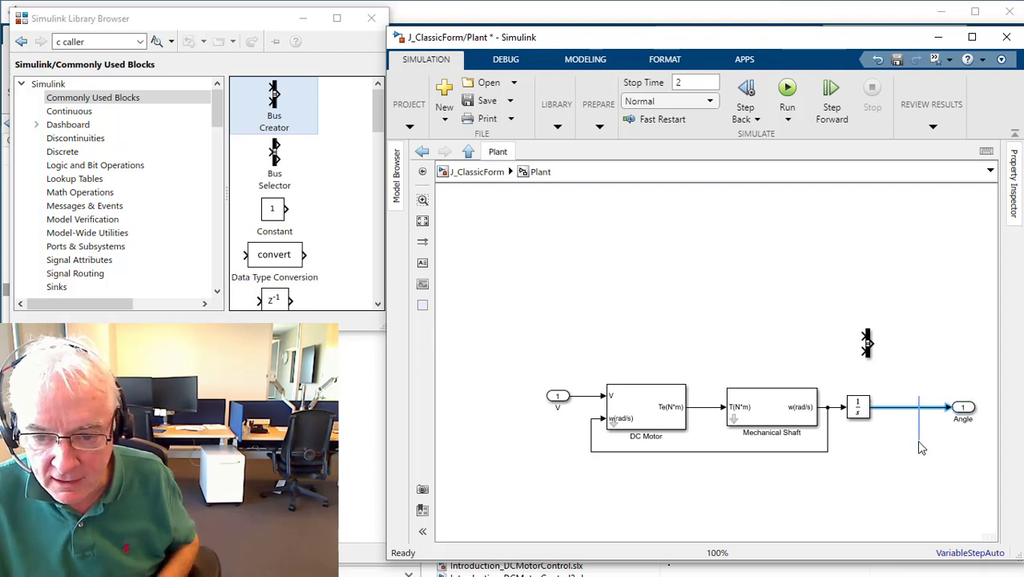
pyautogui.press('Delete')
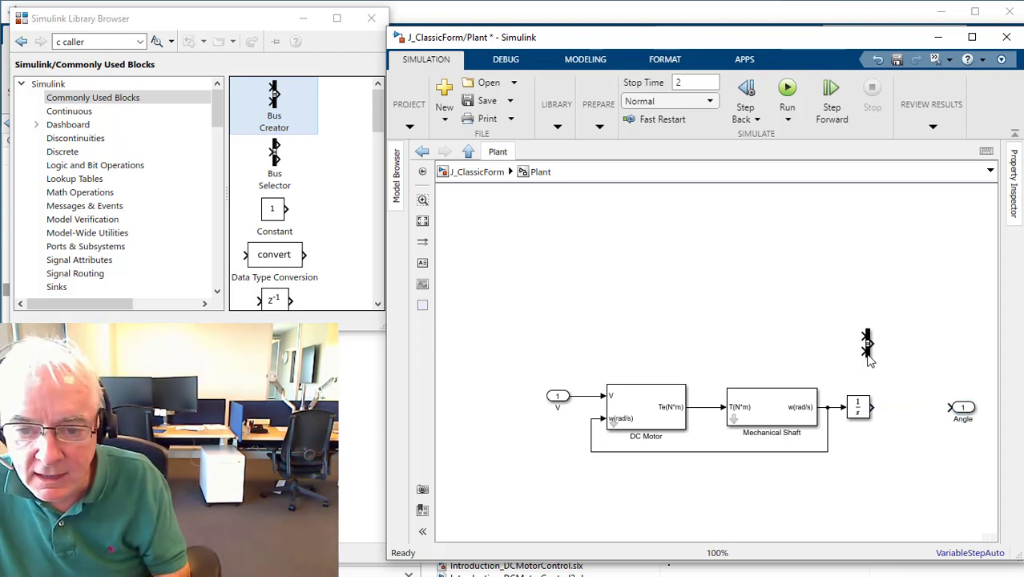
# Place the Bus Creator between the integrator and the Angle outport, stretch it vertically and set its number of inputs to 4
pyautogui.moveTo(869, 356); pyautogui.dragTo(918, 518)
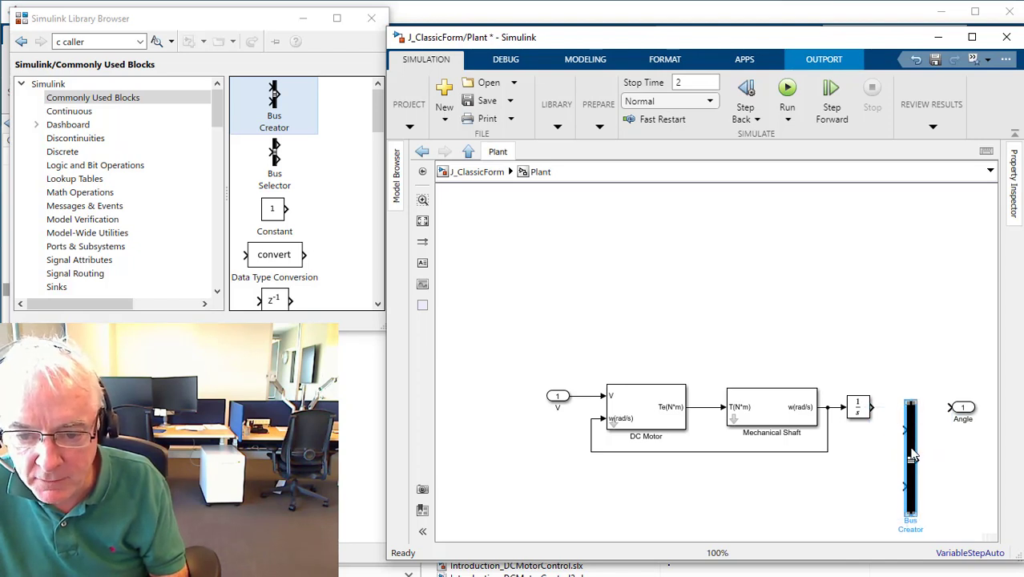
pyautogui.doubleClick(912, 455)
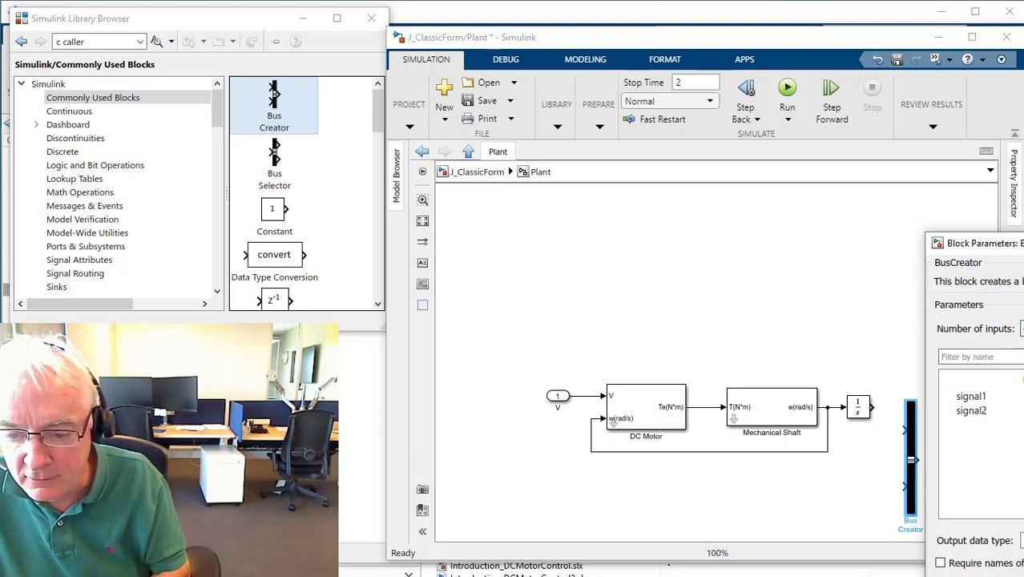
pyautogui.write('4')
pyautogui.press('Return')
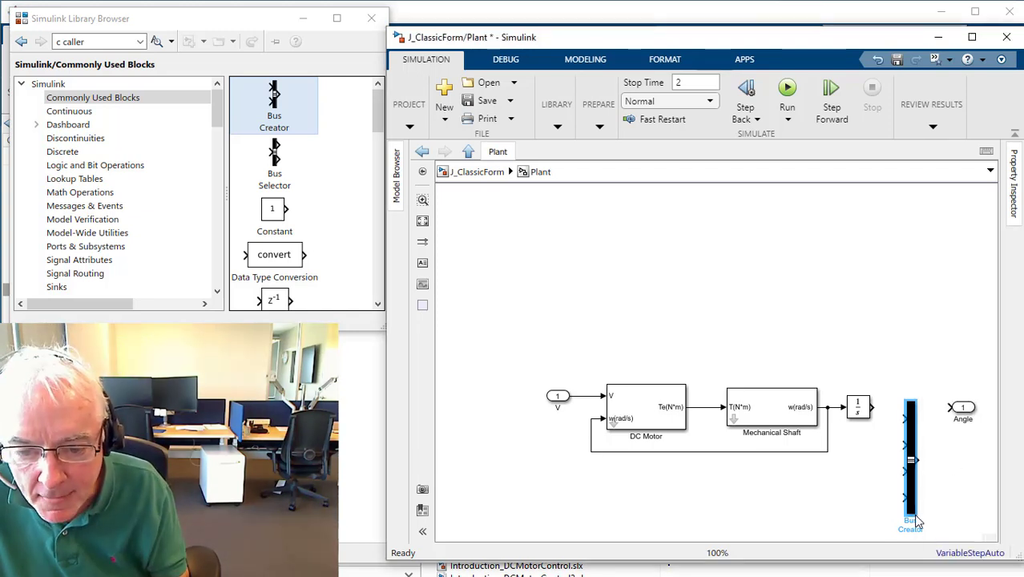
pyautogui.moveTo(917, 517); pyautogui.dragTo(918, 476)
# Connect the Bus Creator's output to the Angle outport and rename that outport M
pyautogui.moveTo(965, 308); pyautogui.dragTo(964, 397)
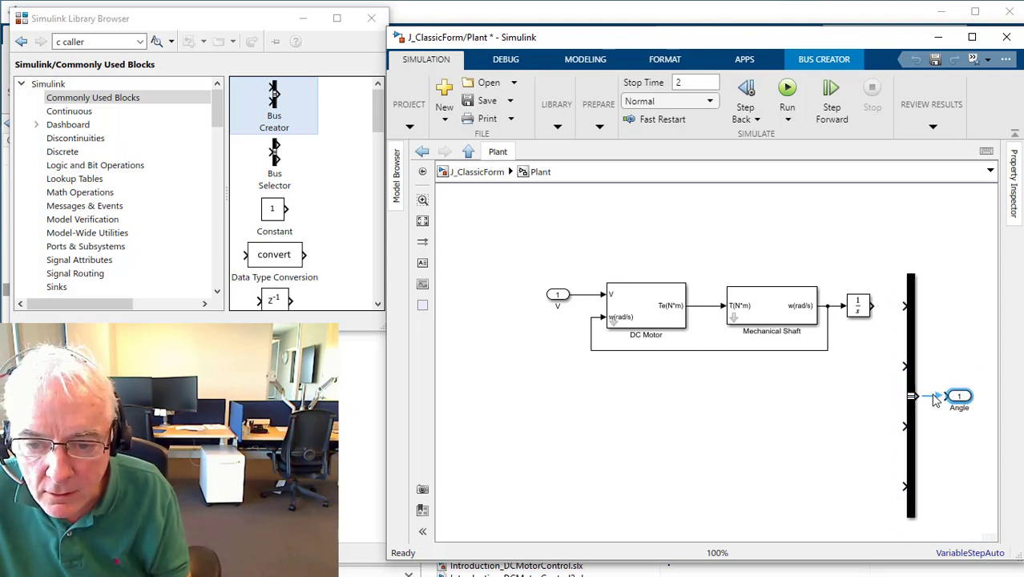
pyautogui.doubleClick(960, 408)
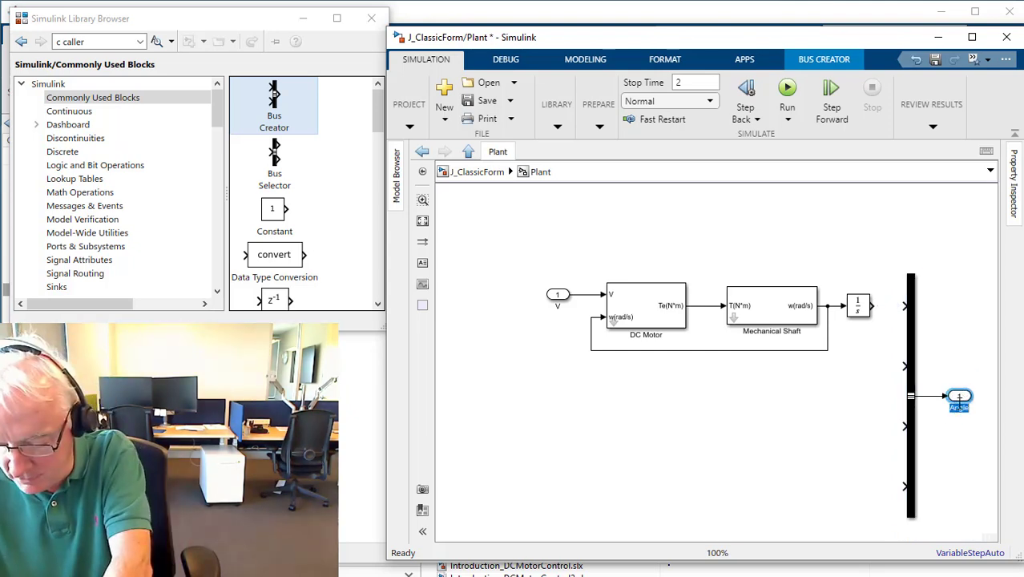
pyautogui.write('M')
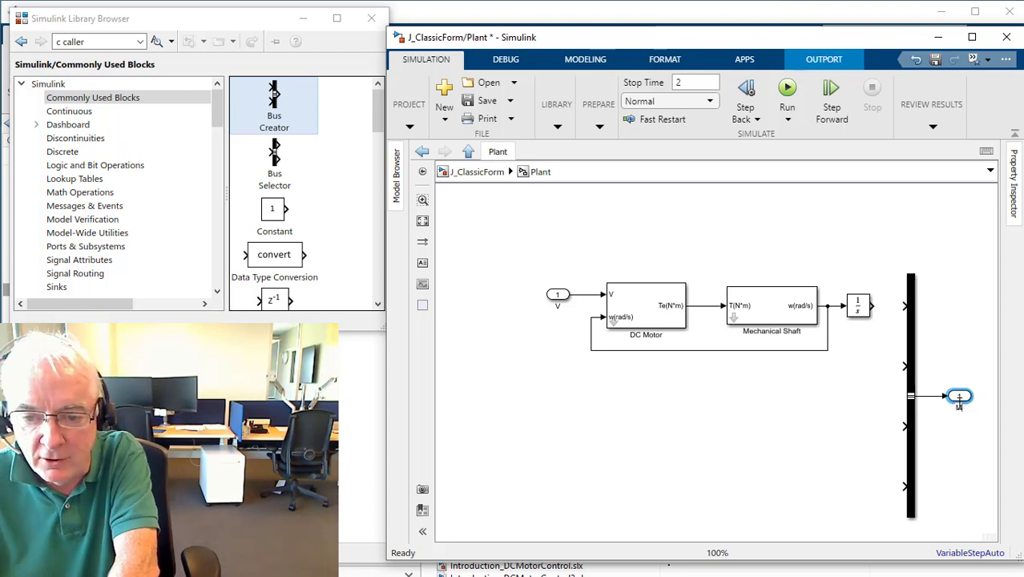
pyautogui.click(952, 339)
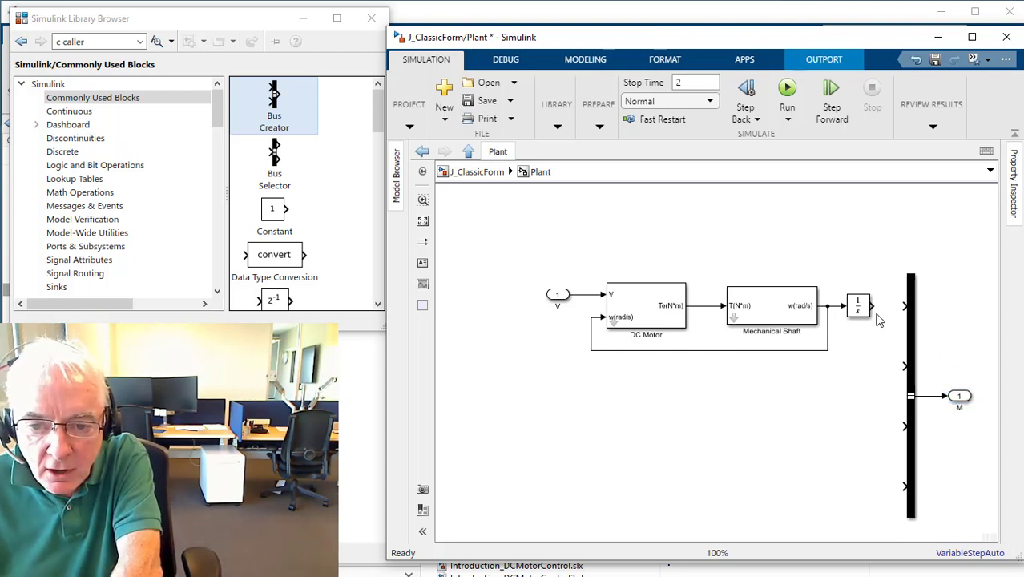
# Connect the integrator output to the Bus Creator's first input and move the Bus Creator and outport M farther from the integrator
pyautogui.moveTo(876, 306); pyautogui.dragTo(904, 305)
pyautogui.moveTo(893, 255); pyautogui.dragTo(989, 501)
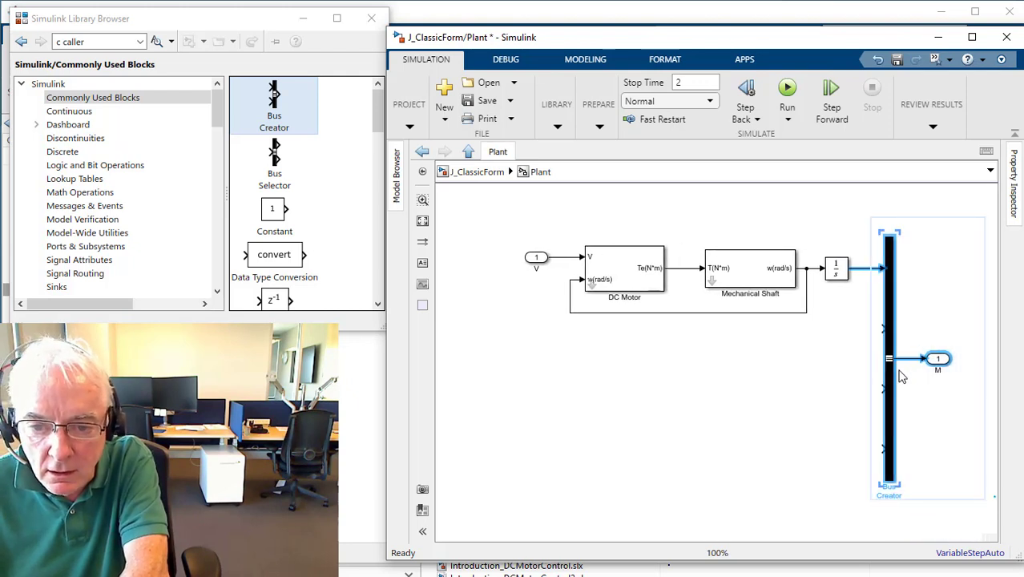
pyautogui.moveTo(899, 376); pyautogui.dragTo(994, 385)
pyautogui.click(927, 376)
pyautogui.press('space')
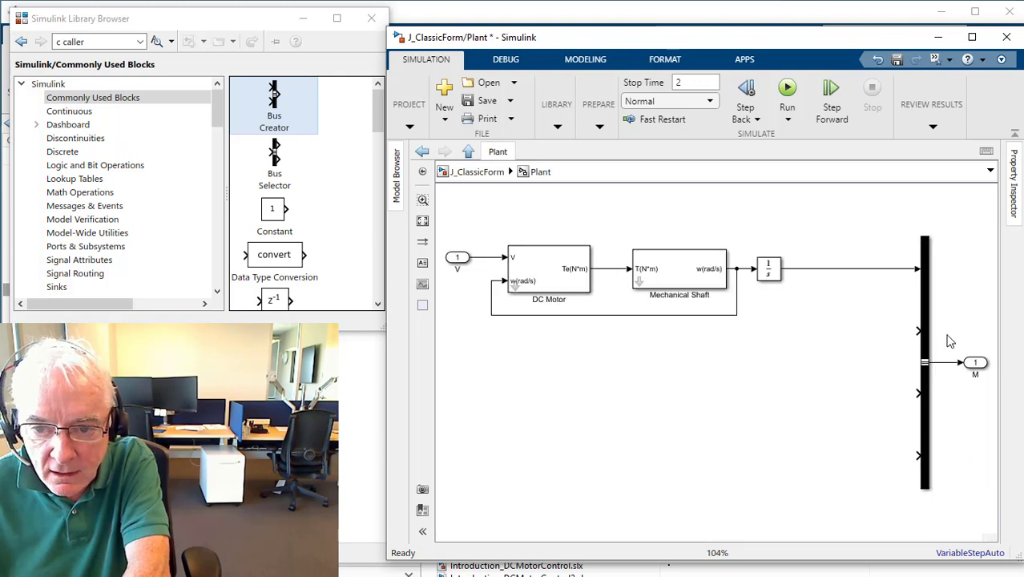
# Label the signal line from the integrator to the Bus Creator as Angle
pyautogui.click(851, 268)
pyautogui.click(846, 270)
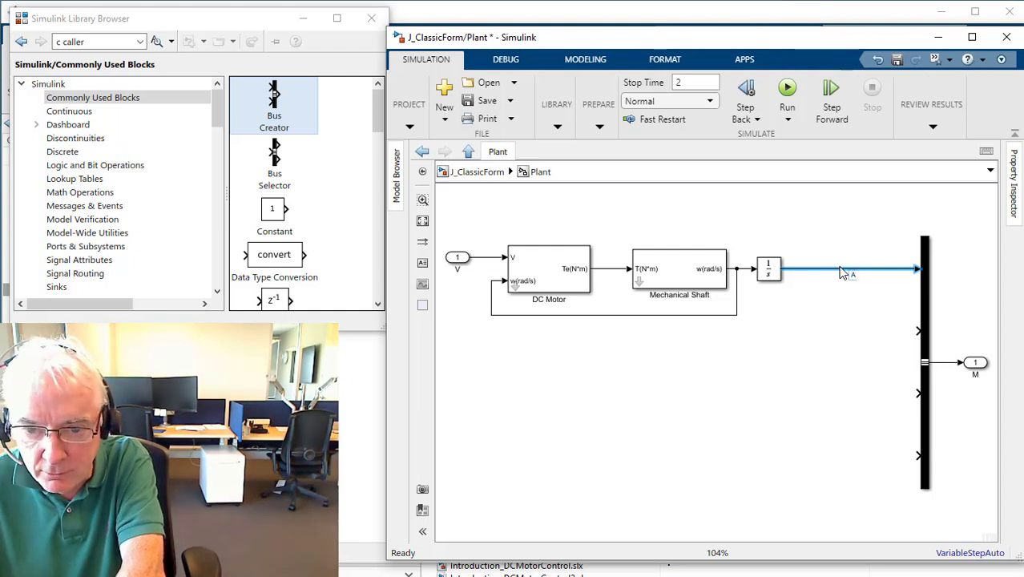
pyautogui.click(772, 312)
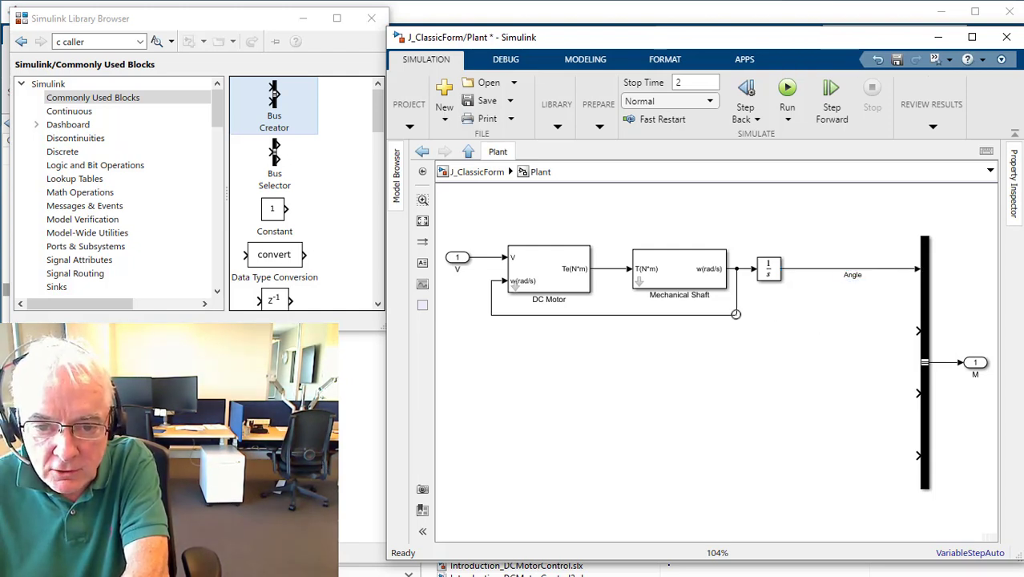
# Branch the Mechanical Shaft's w(rad/s) signal to the Bus Creator's second input and label that line Angular Velocity
pyautogui.moveTo(737, 314); pyautogui.dragTo(918, 331)
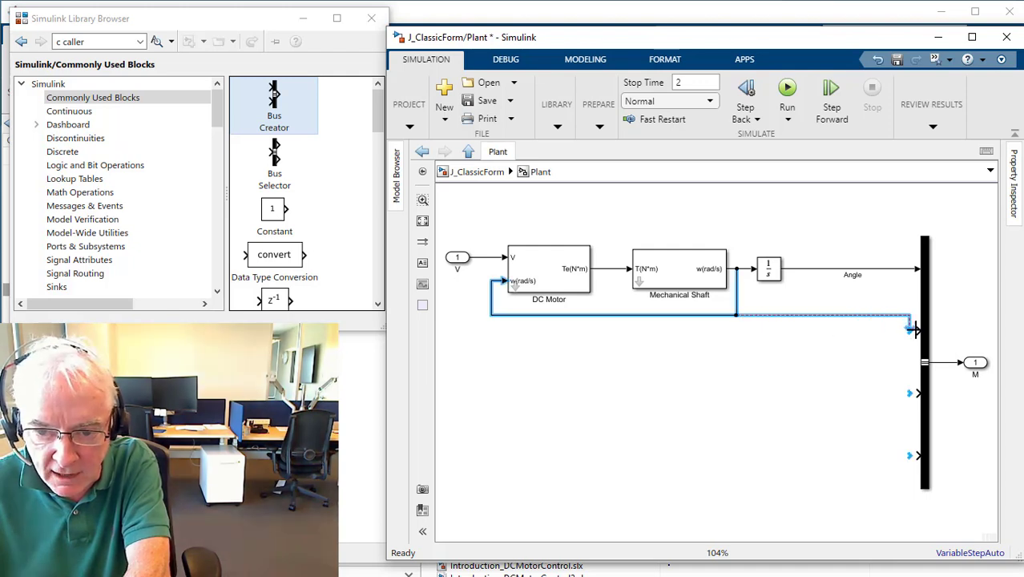
pyautogui.moveTo(853, 315); pyautogui.dragTo(851, 330)
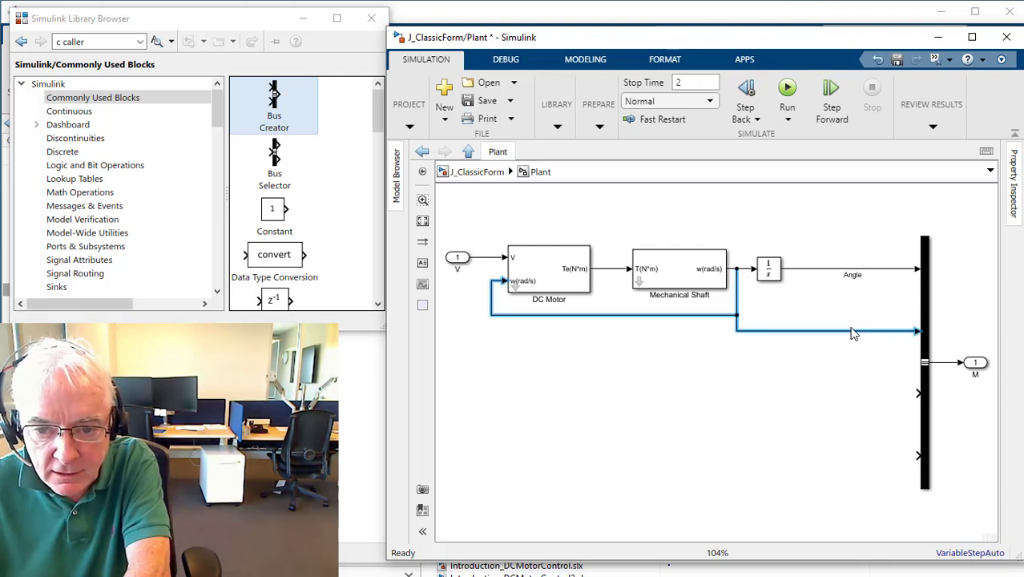
pyautogui.doubleClick(772, 335)
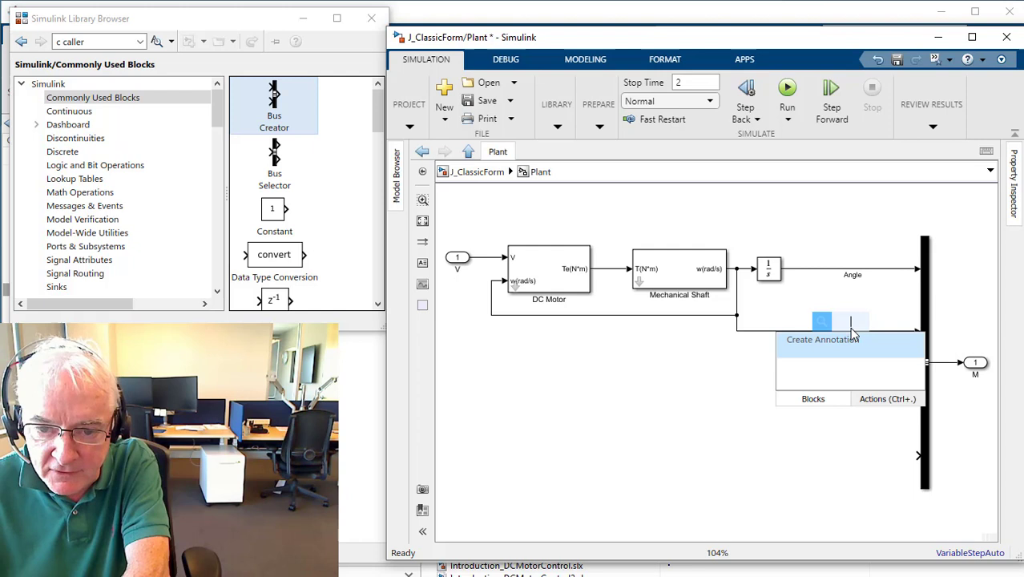
pyautogui.click(766, 331)
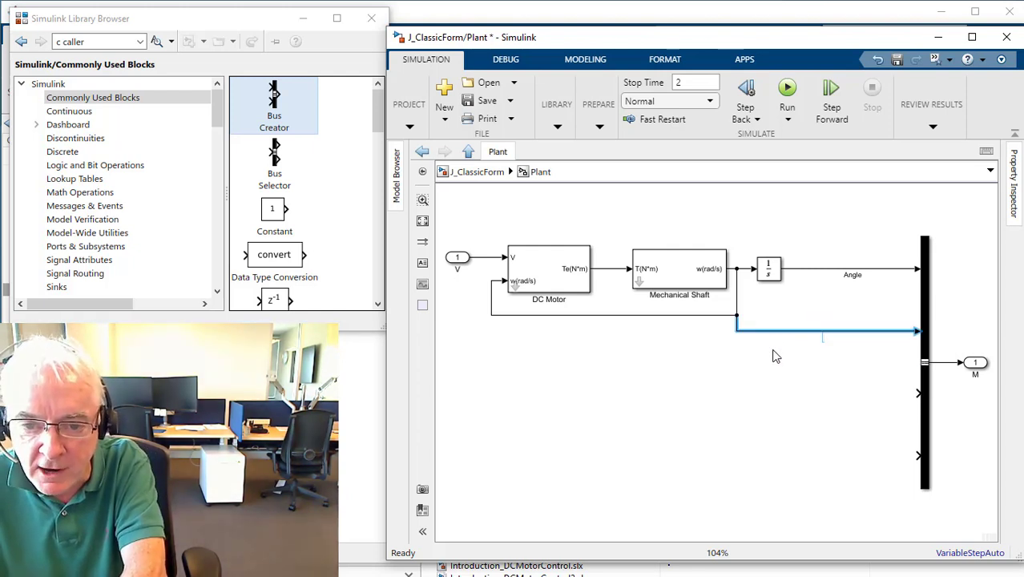
pyautogui.write('Angul')
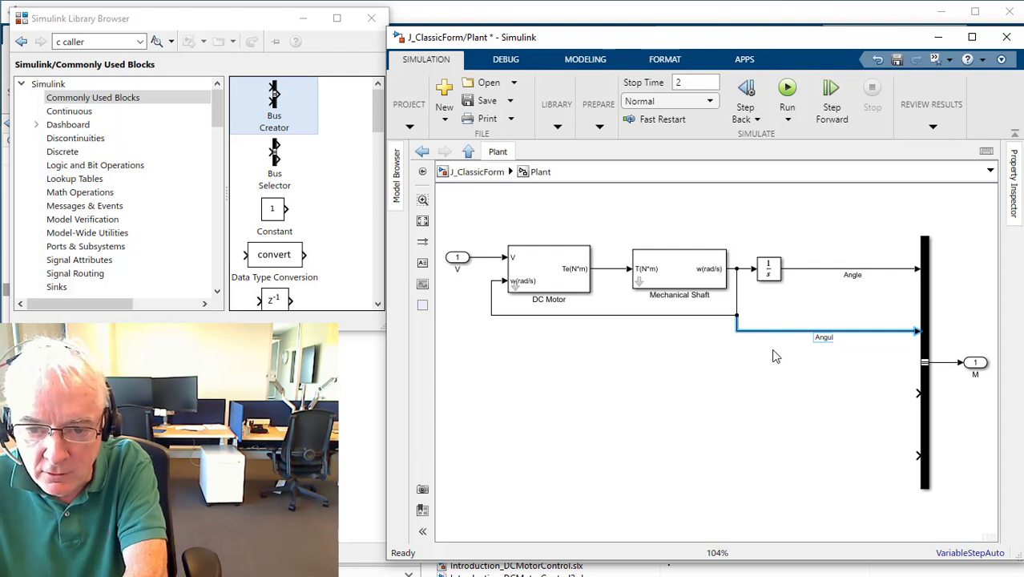
pyautogui.write('ar')
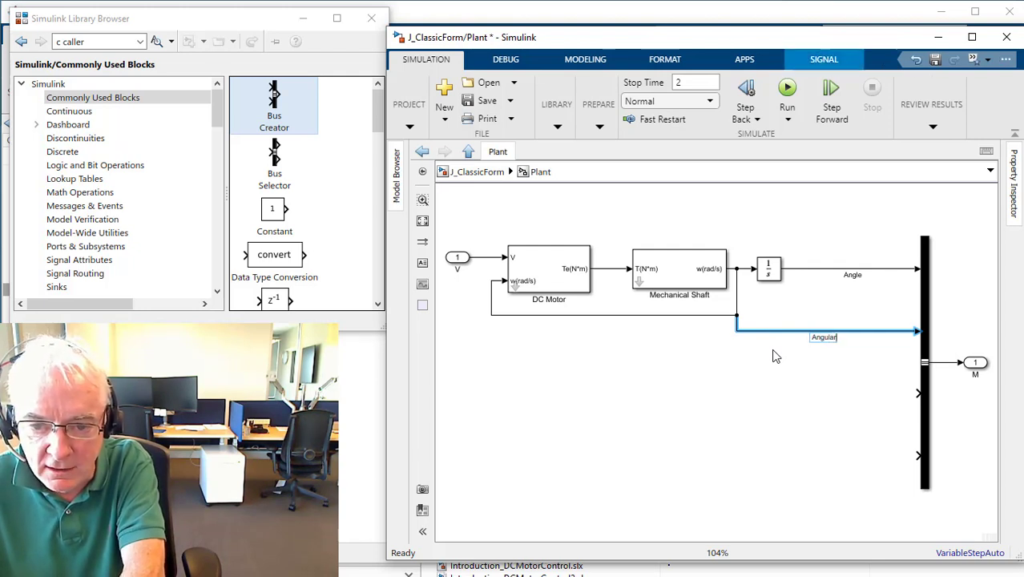
pyautogui.write(' Velocity')
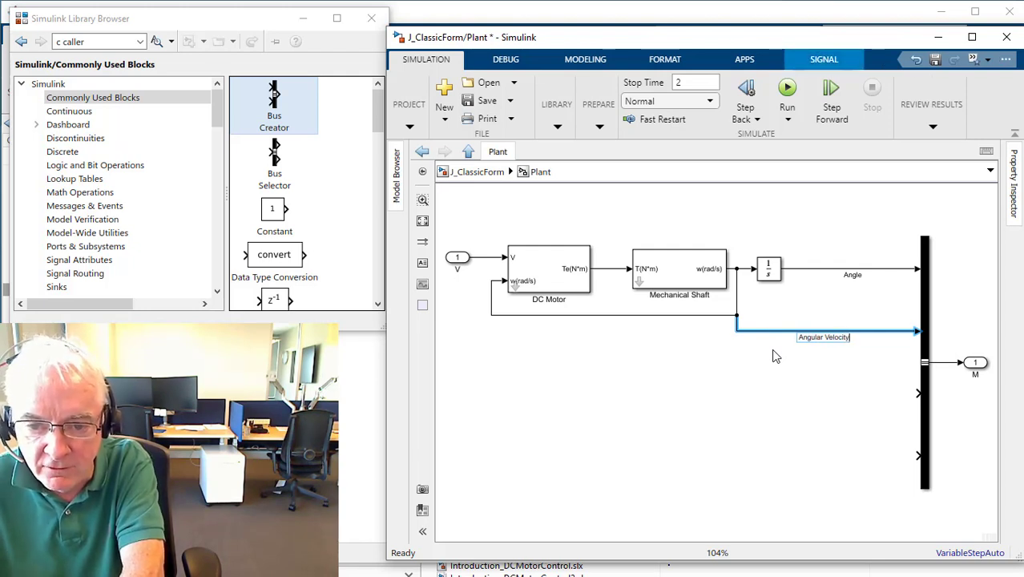
pyautogui.click(711, 365)
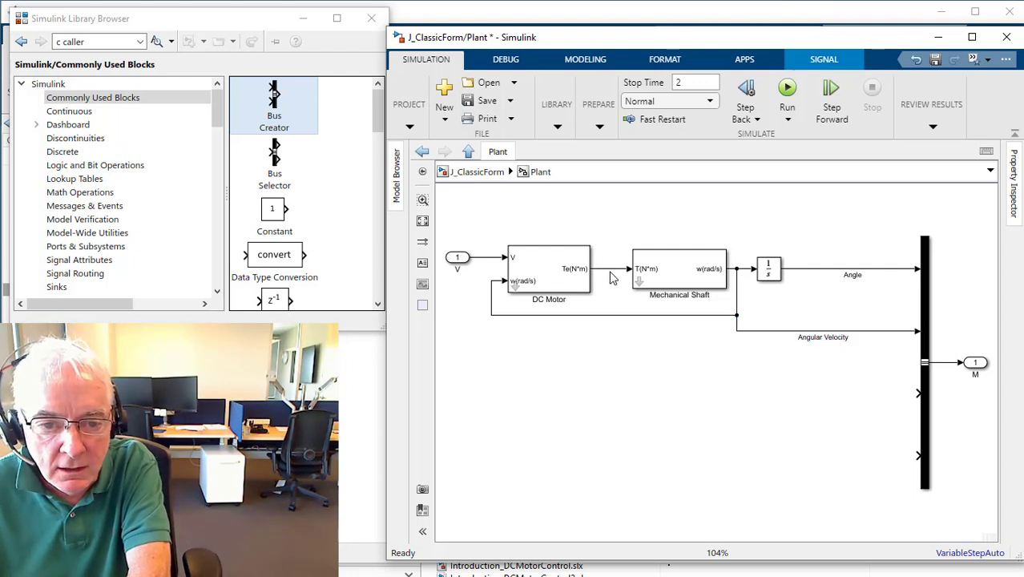
# Branch the DC Motor's Te(N*m) output to the Bus Creator's third input and label that line Torque
pyautogui.moveTo(611, 275); pyautogui.dragTo(917, 393)
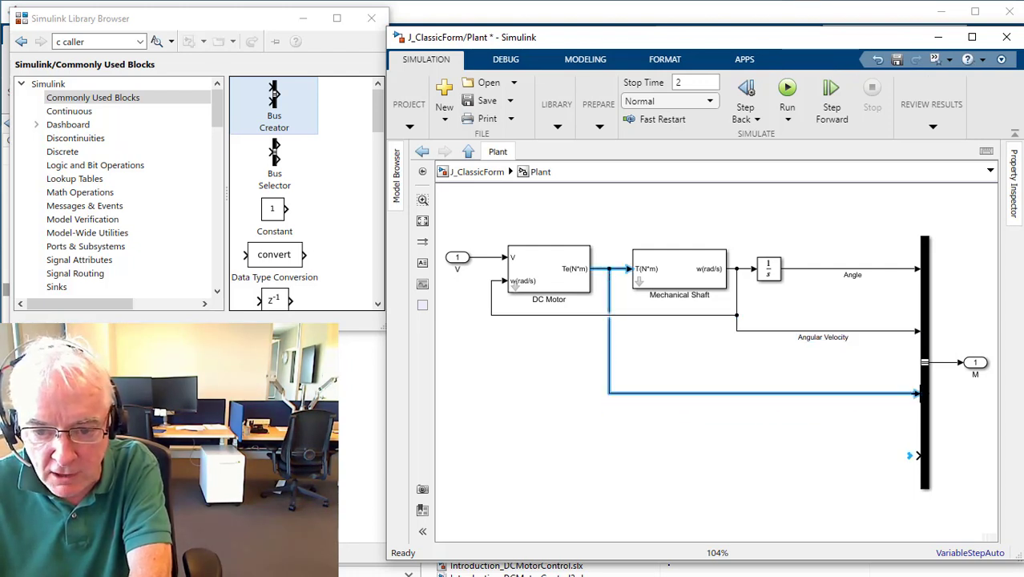
pyautogui.doubleClick(785, 394)
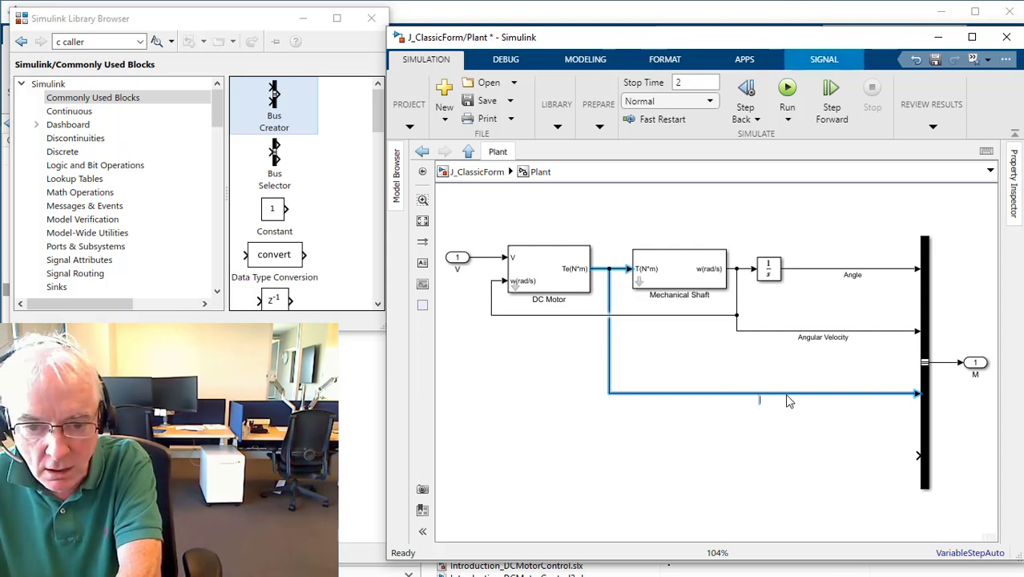
pyautogui.click(782, 456)
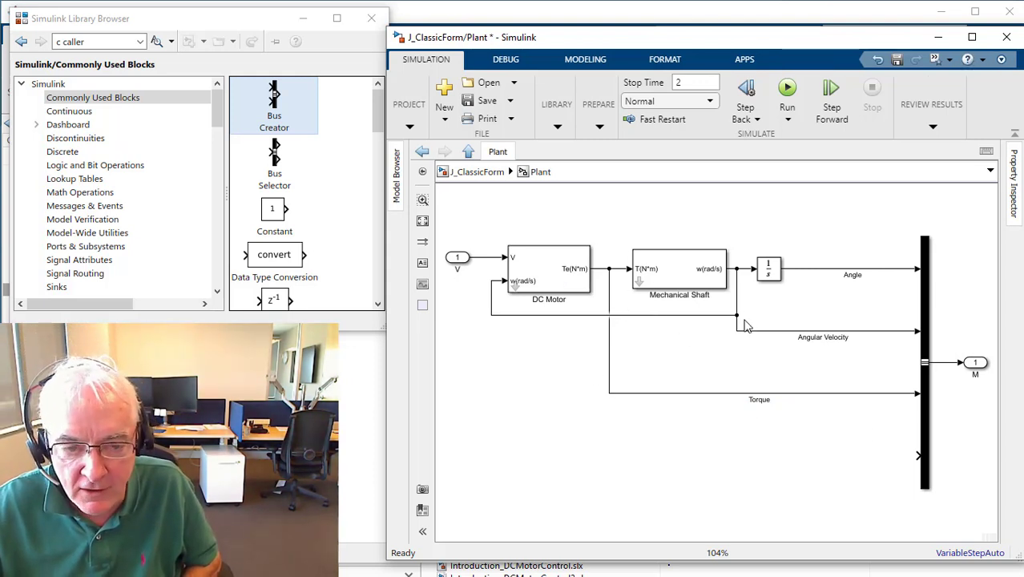
# Inside the DC Motor subsystem, add a second outport named i(A) by copying Te(N*m), and feed it from the integrator's current signal
pyautogui.doubleClick(521, 290)
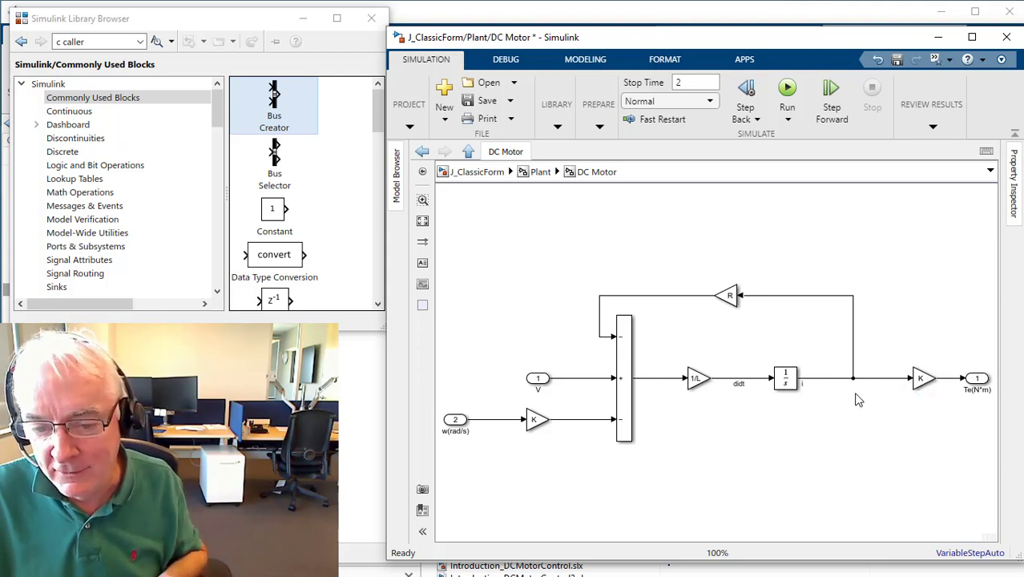
pyautogui.moveTo(978, 377)
pyautogui.mouseDown()
pyautogui.moveTo(978, 435)
pyautogui.moveTo(853, 378)
pyautogui.mouseUp()
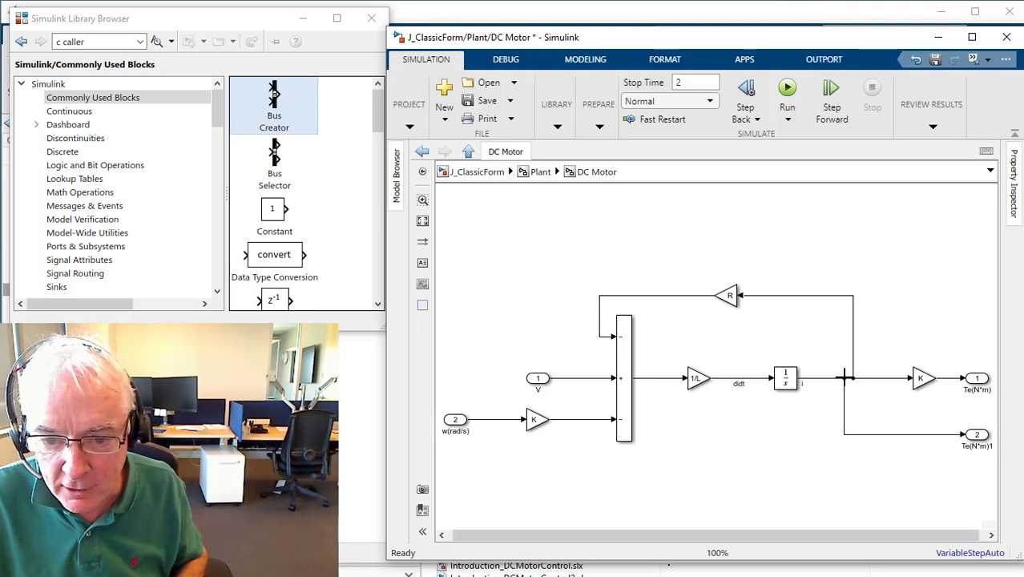
pyautogui.click(978, 437)
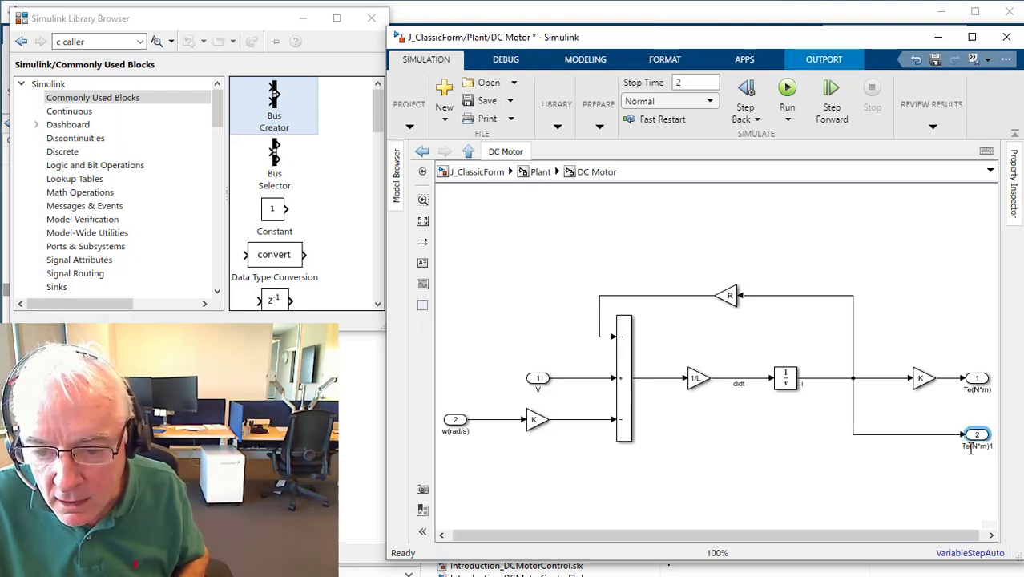
pyautogui.click(967, 445)
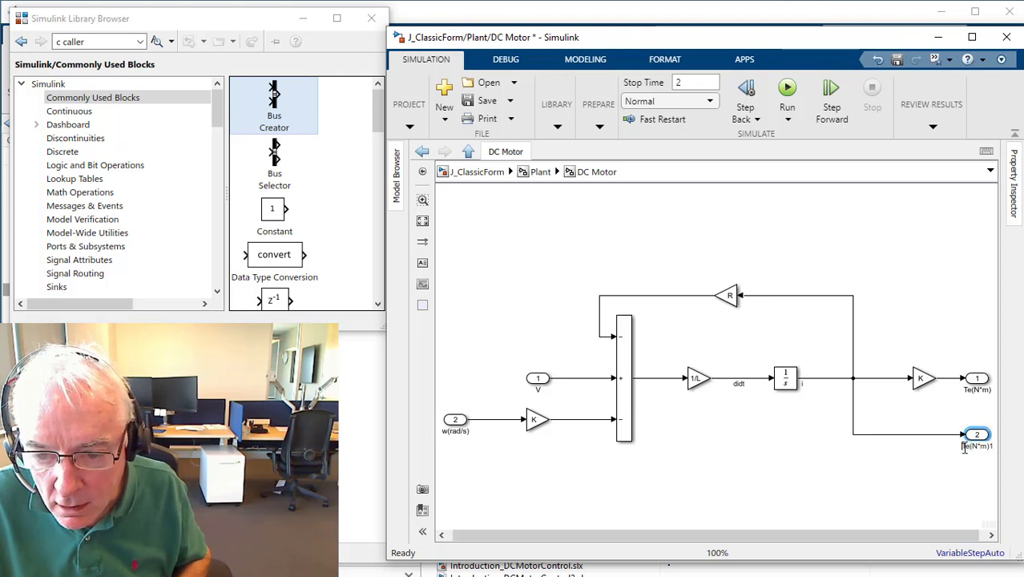
pyautogui.moveTo(961, 445); pyautogui.dragTo(1005, 449)
pyautogui.write('i')
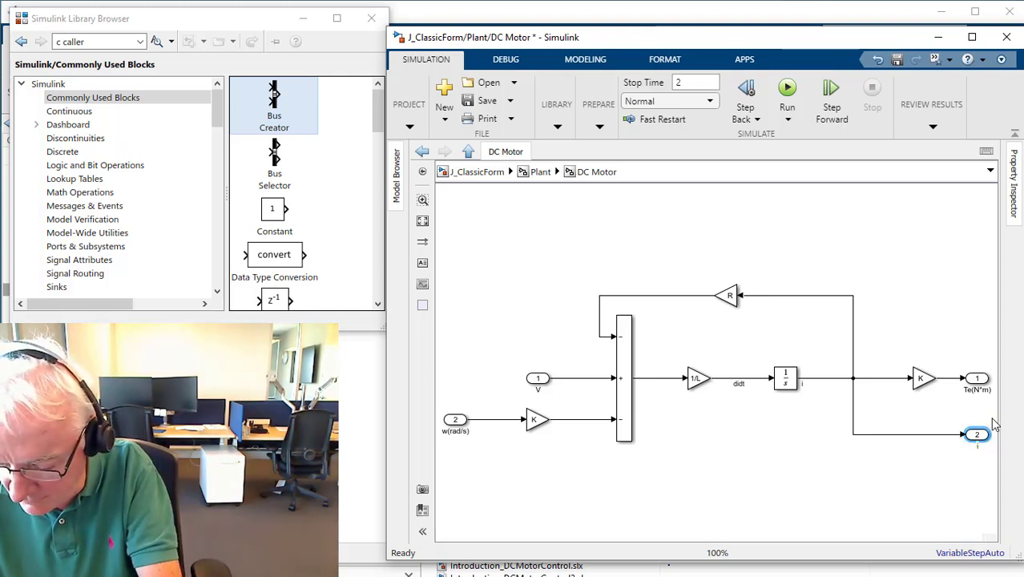
pyautogui.write('(A')
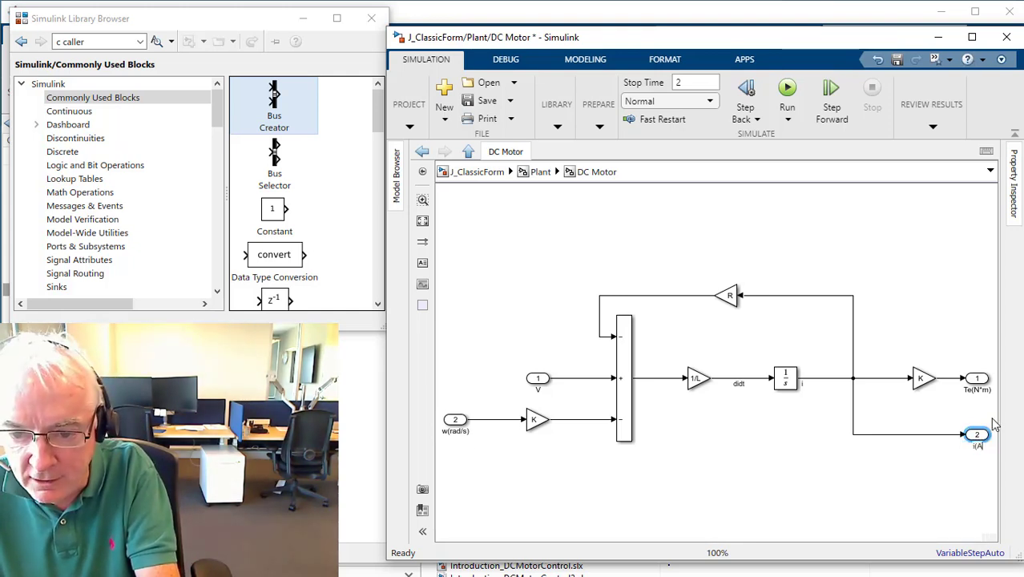
pyautogui.write(')')
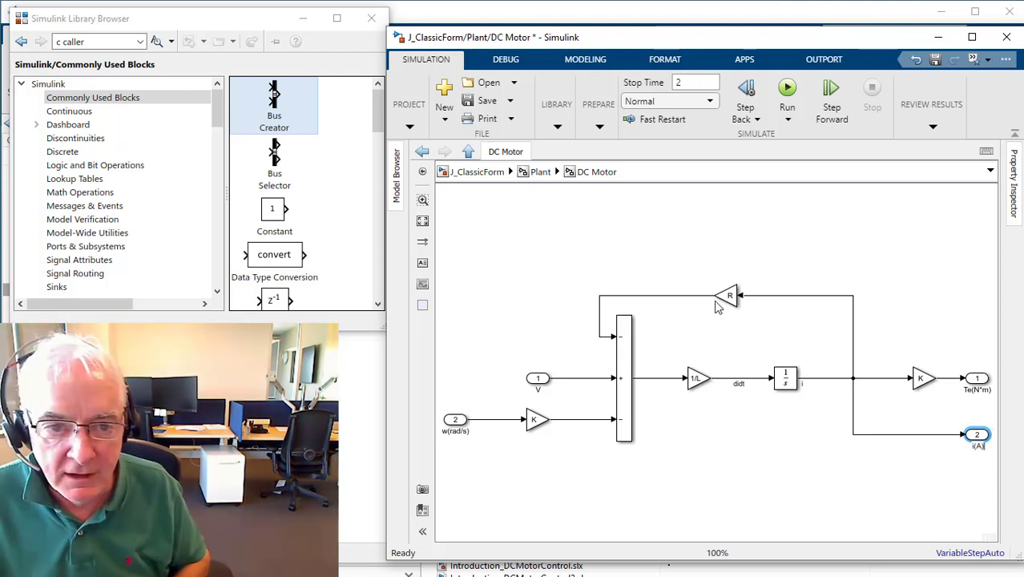
# Back in the Plant, connect the DC Motor's i(A) output to the Bus Creator's fourth input and label that line Current
pyautogui.click(541, 171)
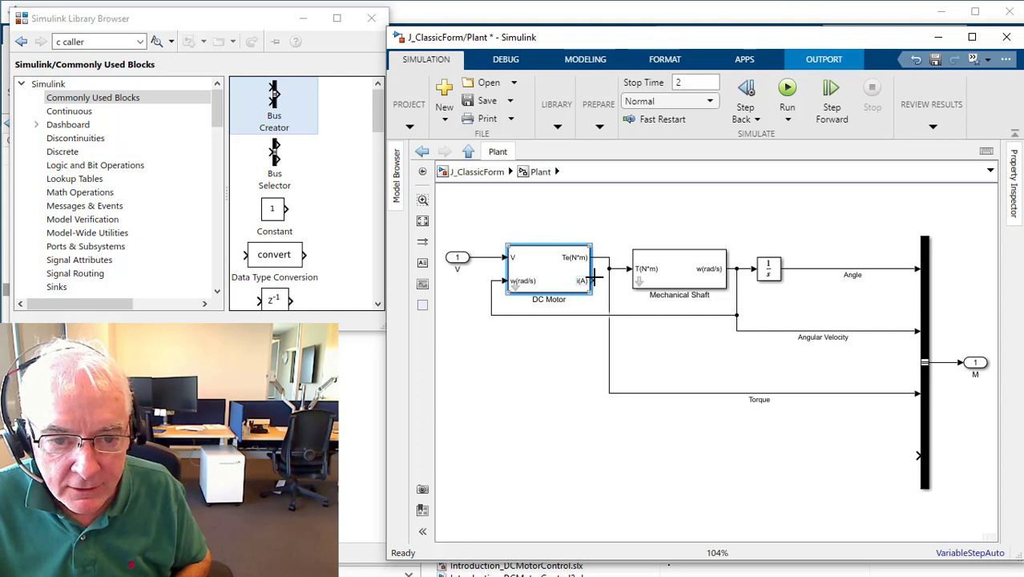
pyautogui.moveTo(595, 279)
pyautogui.mouseDown()
pyautogui.moveTo(697, 430)
pyautogui.moveTo(914, 445)
pyautogui.moveTo(913, 456)
pyautogui.mouseUp()
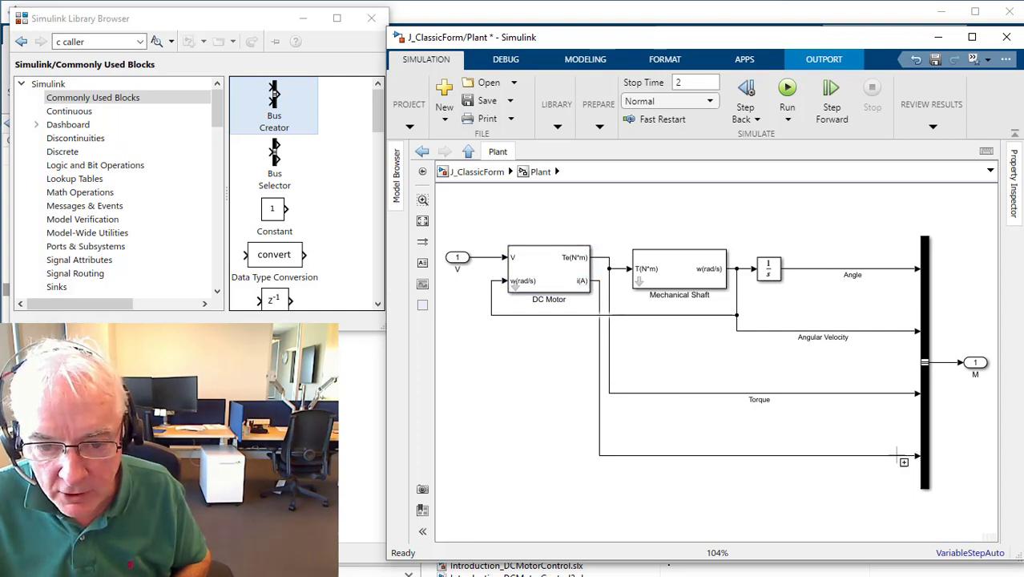
pyautogui.doubleClick(794, 457)
pyautogui.write('C')
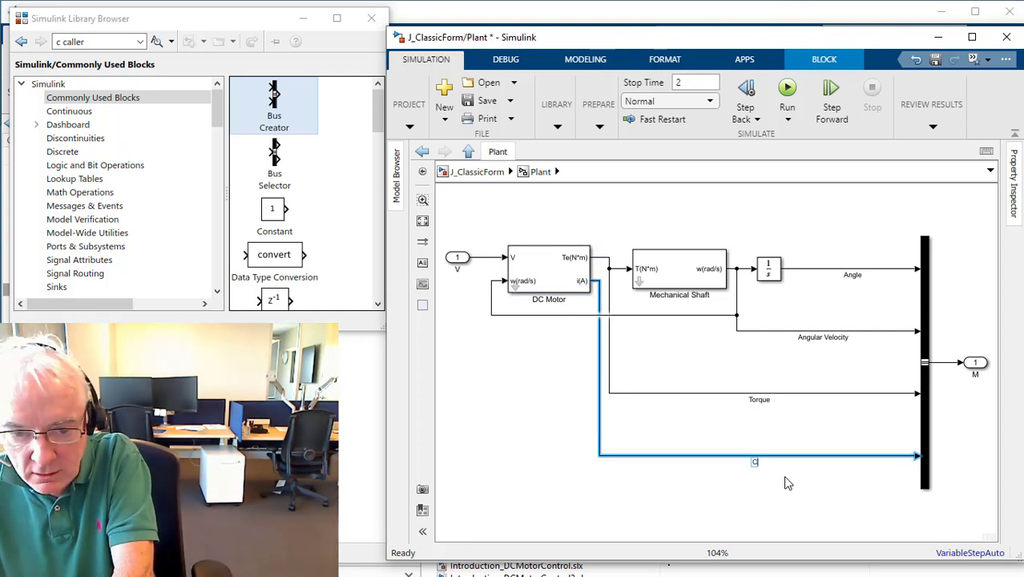
pyautogui.write('urrent')
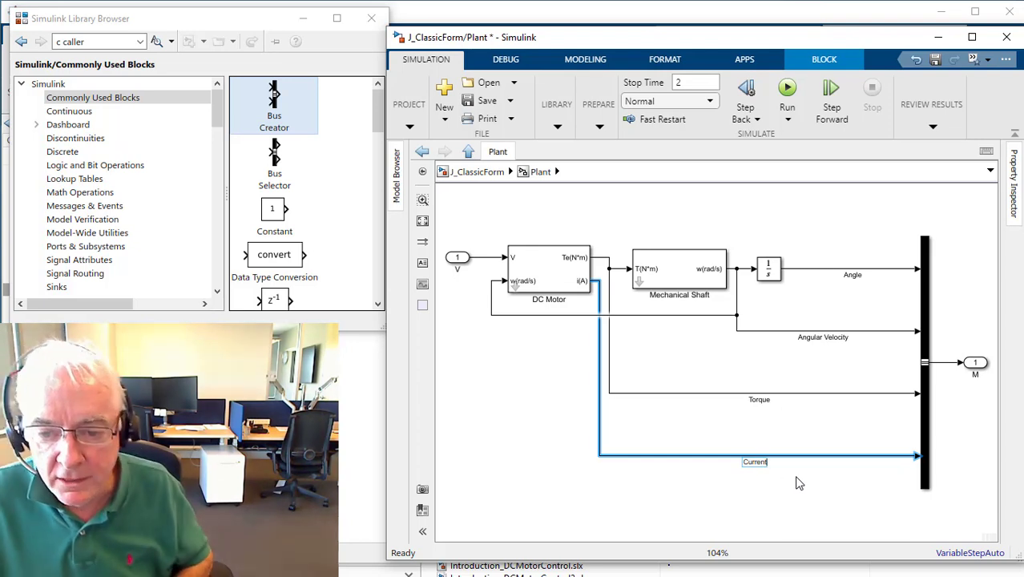
pyautogui.click(798, 483)
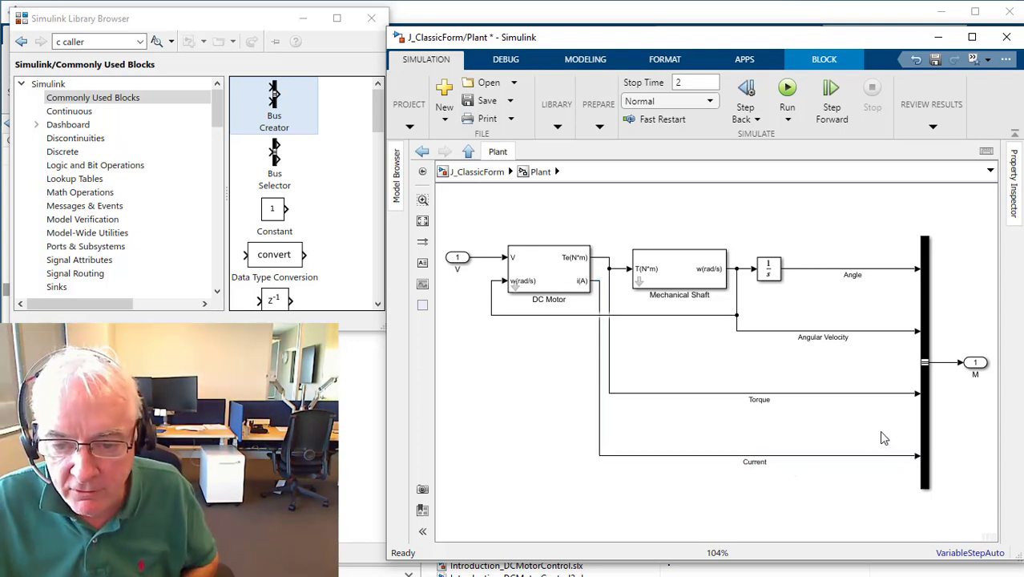
# Check the list of input signals in the Bus Creator's block parameters
pyautogui.click(925, 414)
pyautogui.doubleClick(925, 414)
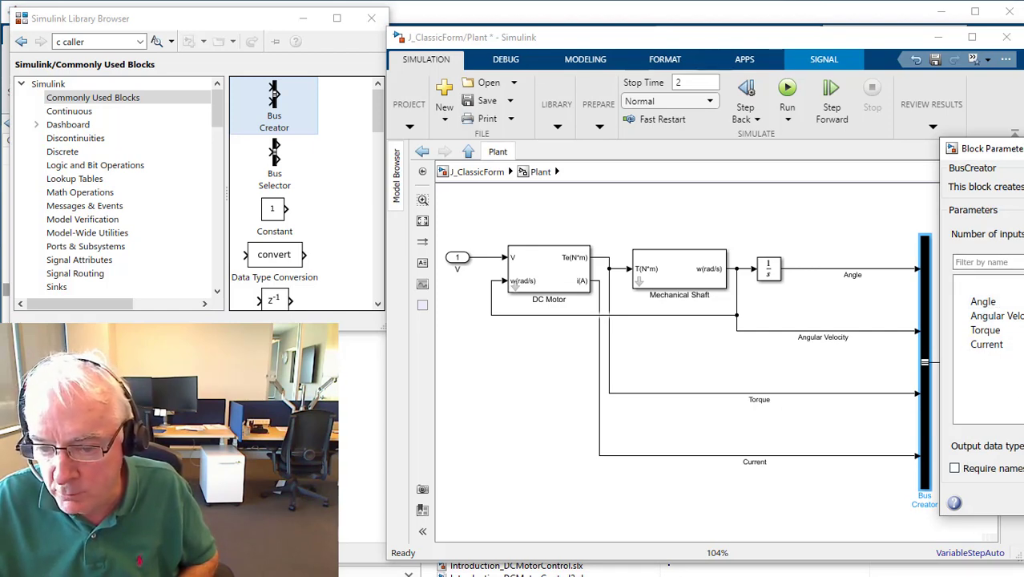
pyautogui.press('Return')
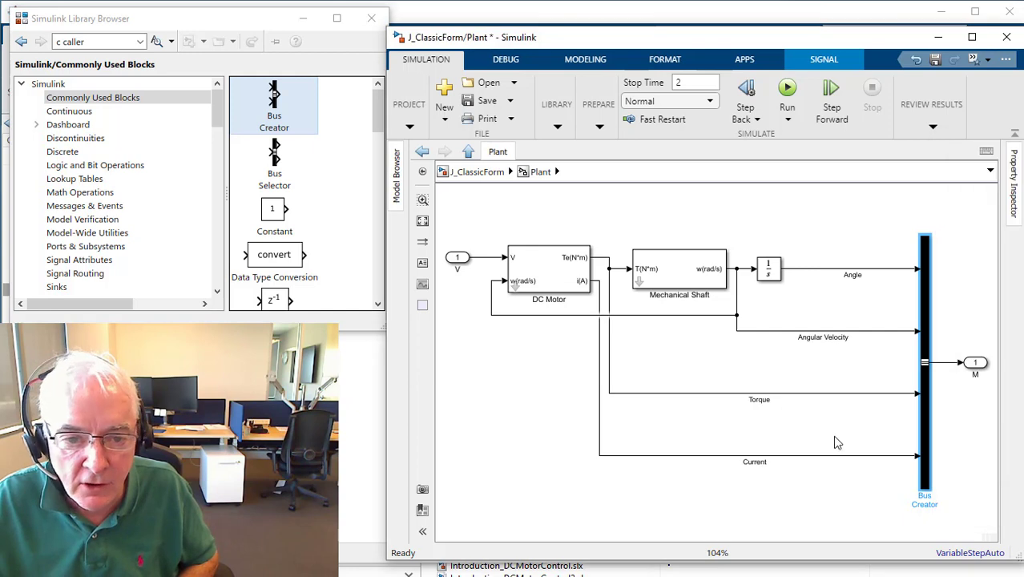
pyautogui.click(542, 448)
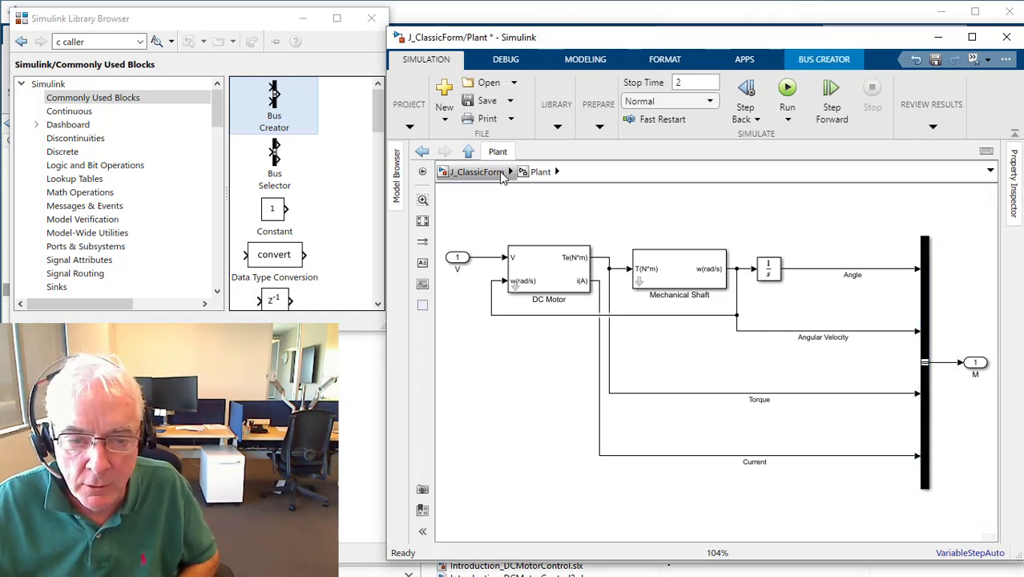
# In the top-level J_ClassicForm model, delete the unconnected feedback line that ends at the Controller's Te_fdbk input
pyautogui.click(502, 173)
pyautogui.click(733, 311)
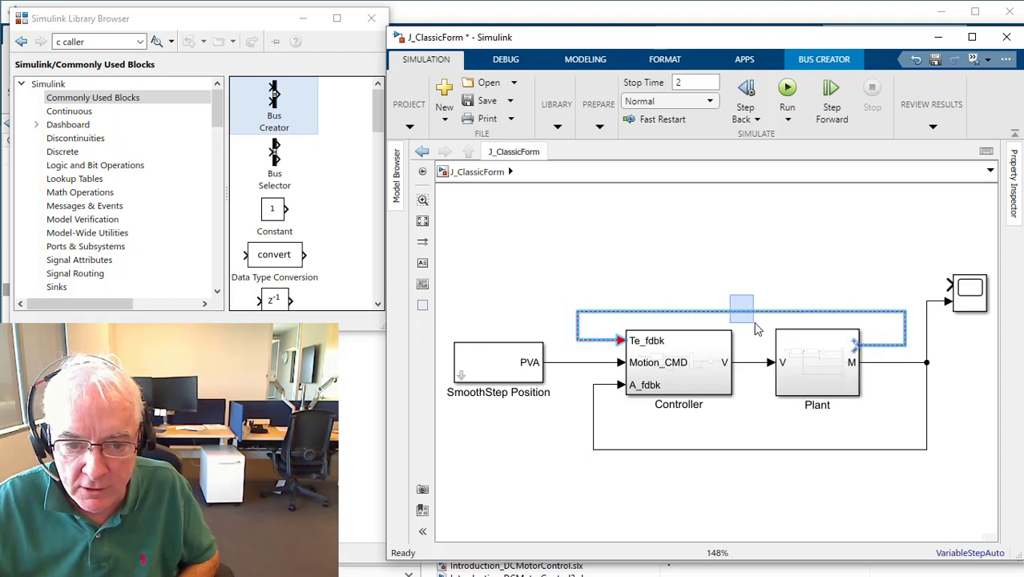
pyautogui.press('Delete')
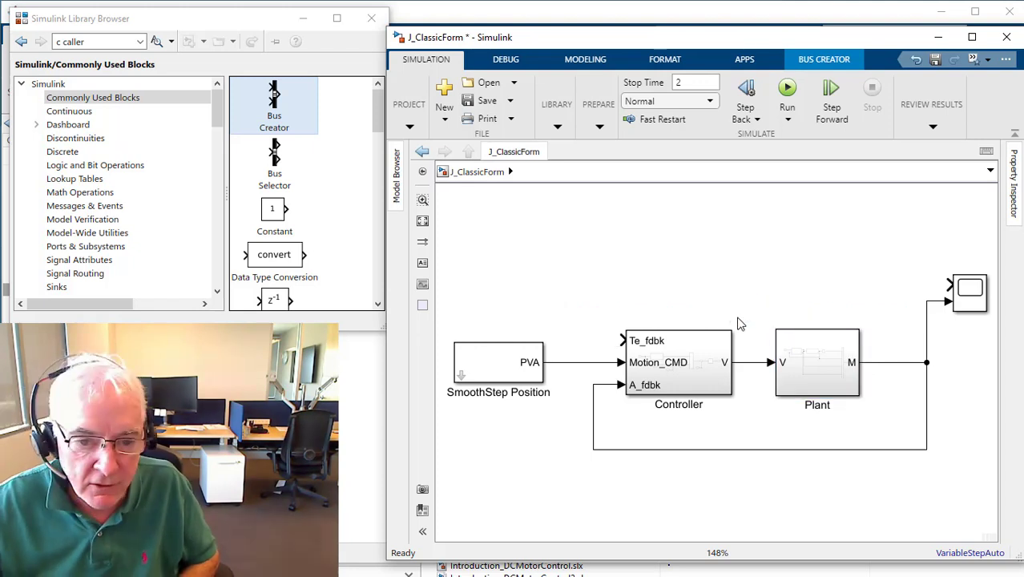
# Inside the Controller subsystem, delete the Te_fdbk inport together with its line to the second sum block
pyautogui.doubleClick(681, 381)
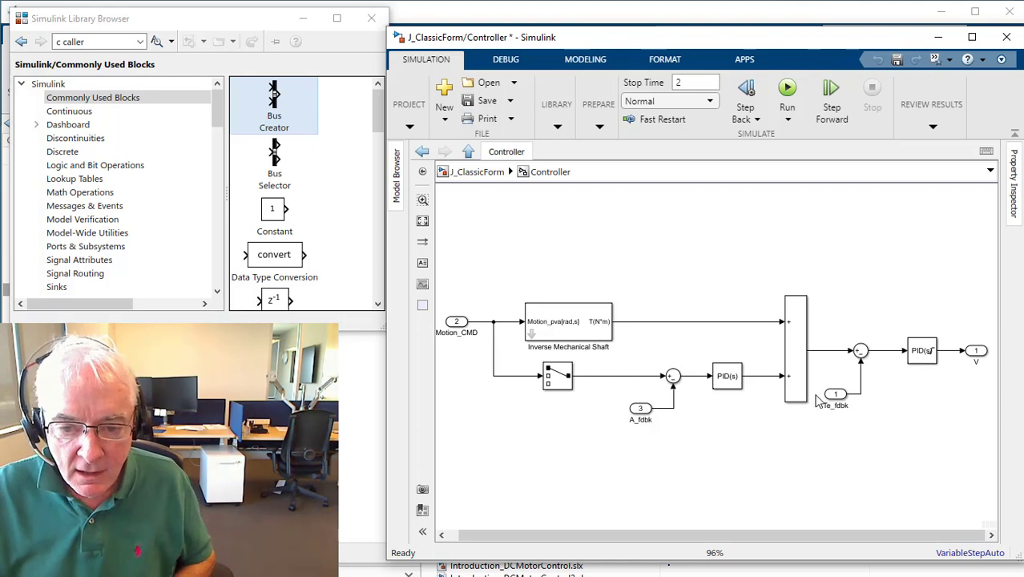
pyautogui.moveTo(816, 384); pyautogui.dragTo(869, 421)
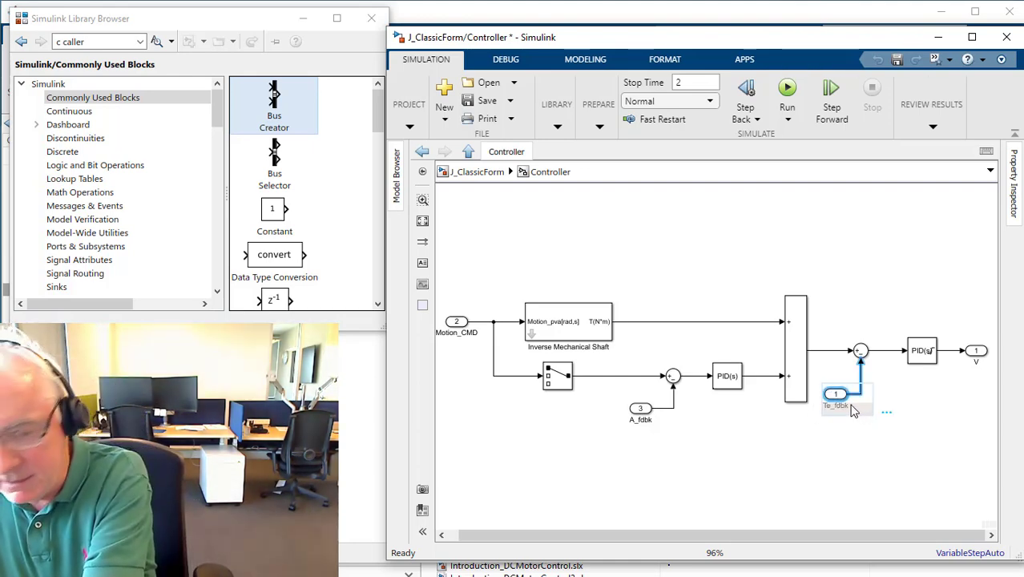
pyautogui.press('Delete')
# Delete the line from the A_fdbk inport to the first sum block and move that inport well below Motion_CMD
pyautogui.click(665, 412)
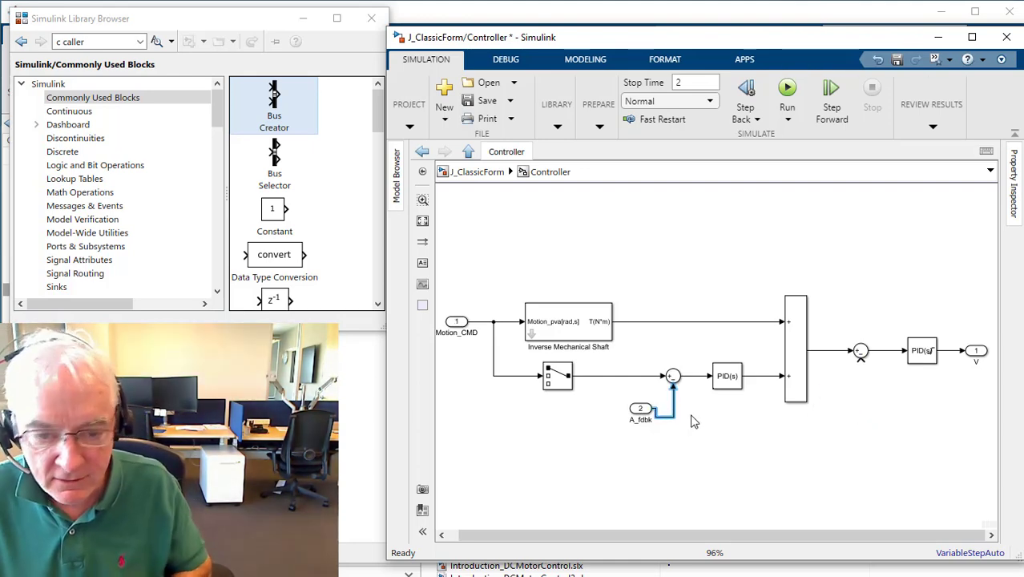
pyautogui.press('Delete')
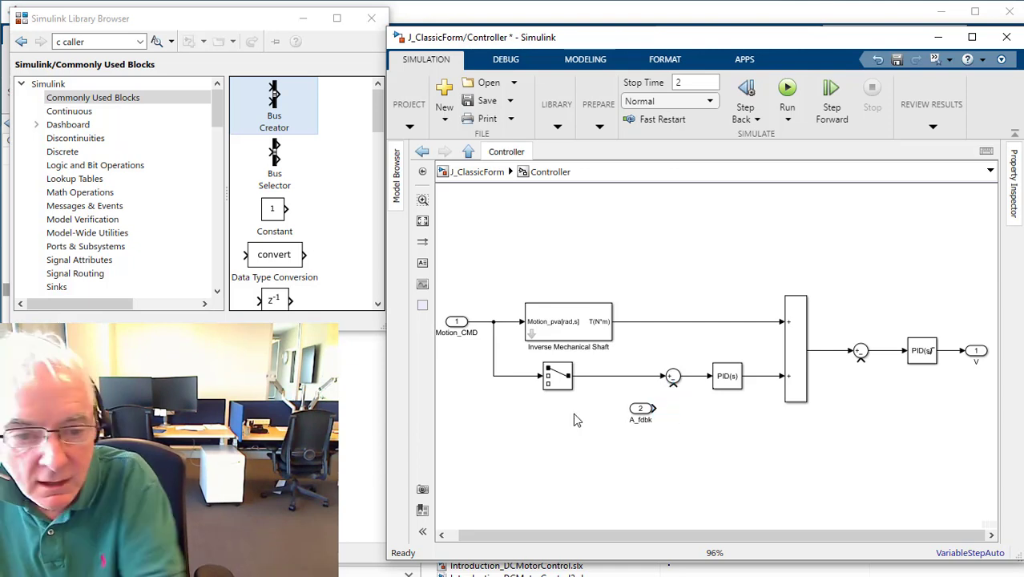
pyautogui.moveTo(642, 410); pyautogui.dragTo(469, 472)
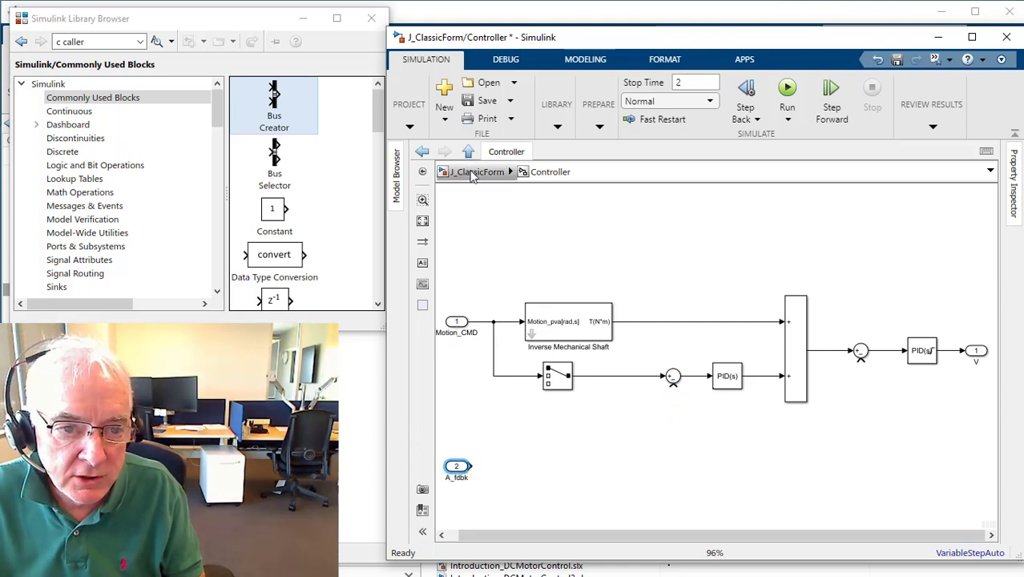
# Inside the Controller subsystem, rename the A_fdbk inport to Fdbk
pyautogui.click(475, 171)
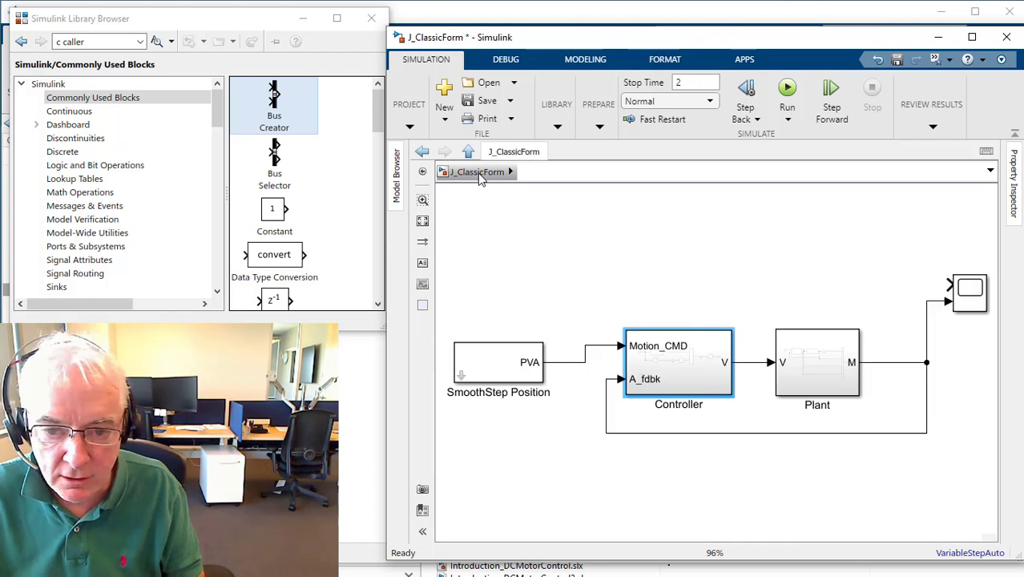
pyautogui.click(635, 433)
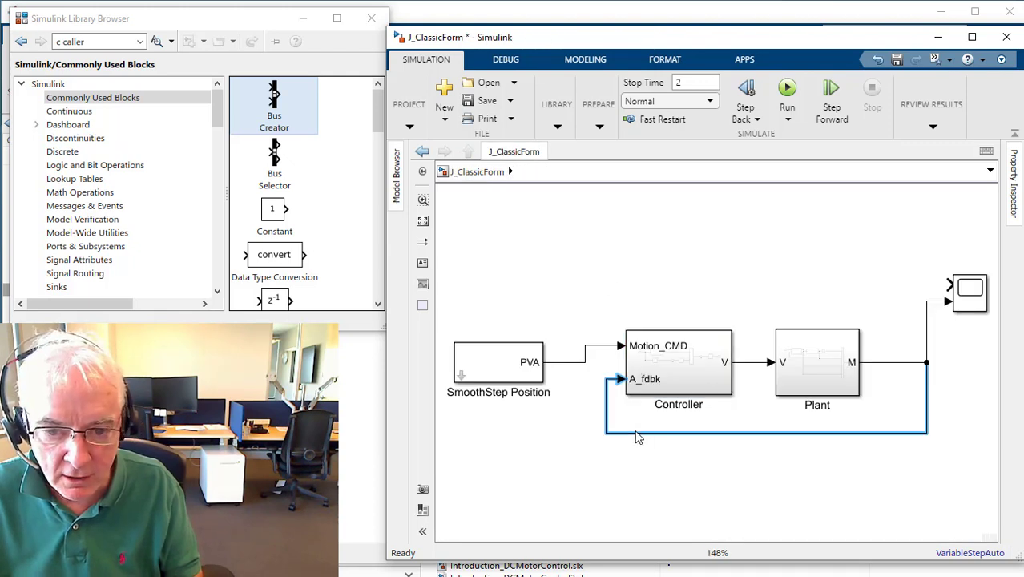
pyautogui.doubleClick(654, 379)
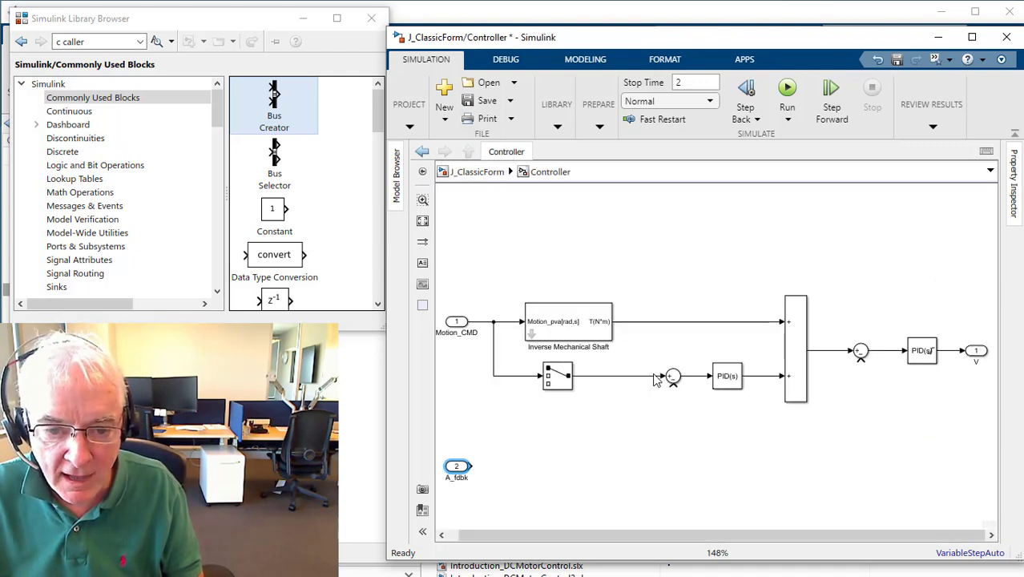
pyautogui.doubleClick(463, 479)
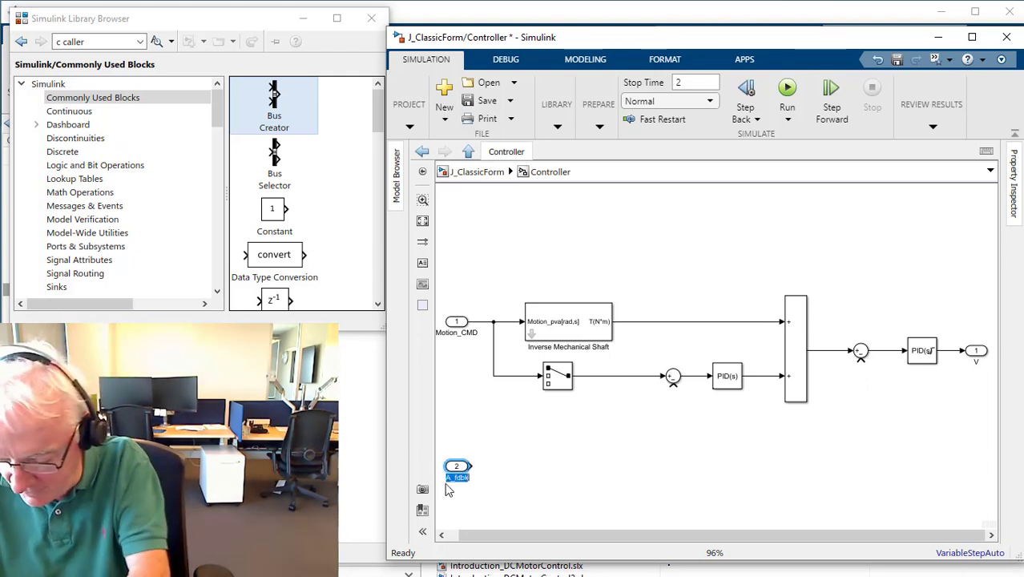
pyautogui.write('Fd')
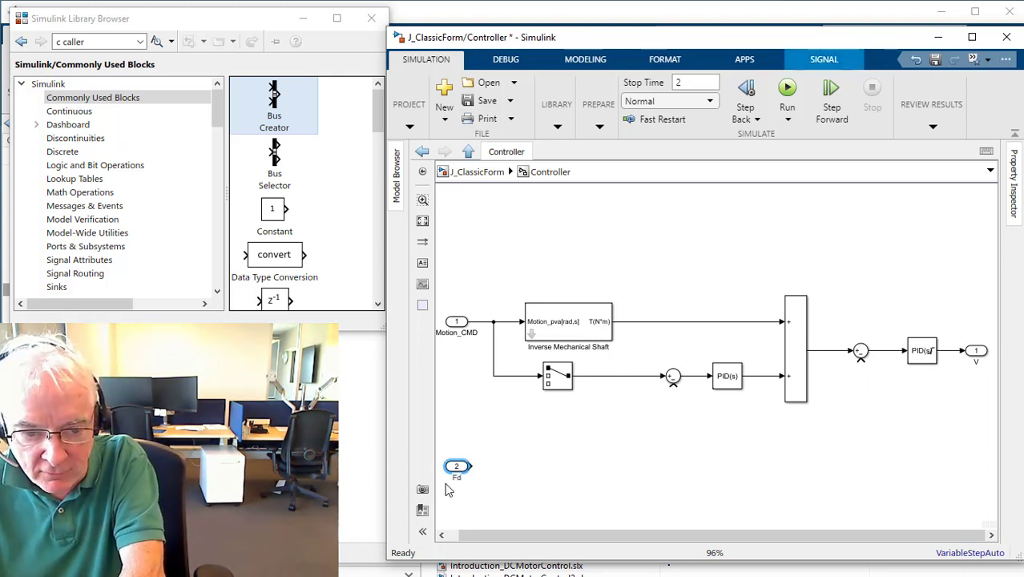
pyautogui.click(602, 440)
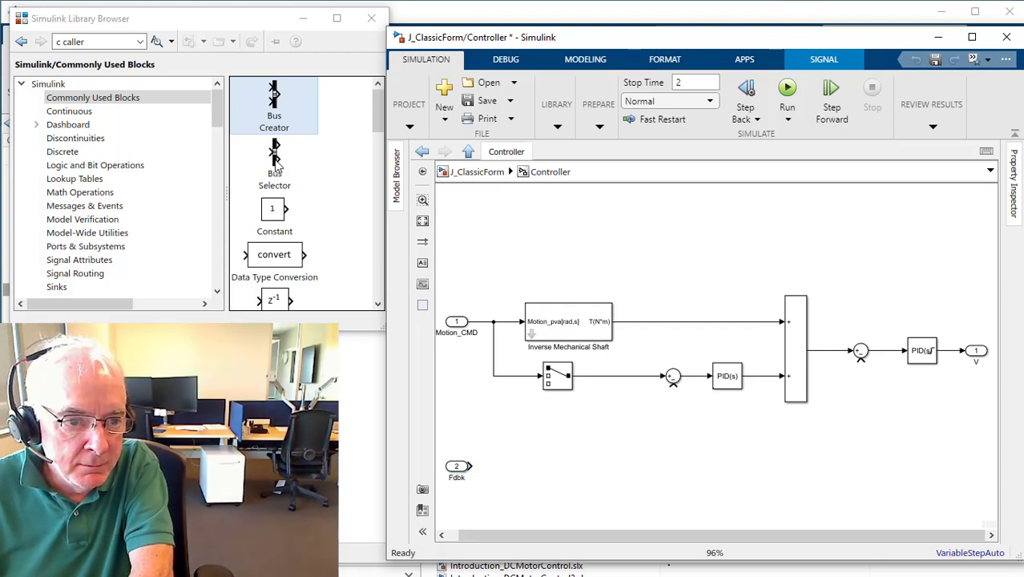
# Add a Bus Selector connected to the Fdbk inport and remove signal1 and signal2 from its selected elements
pyautogui.moveTo(275, 160); pyautogui.dragTo(497, 466)
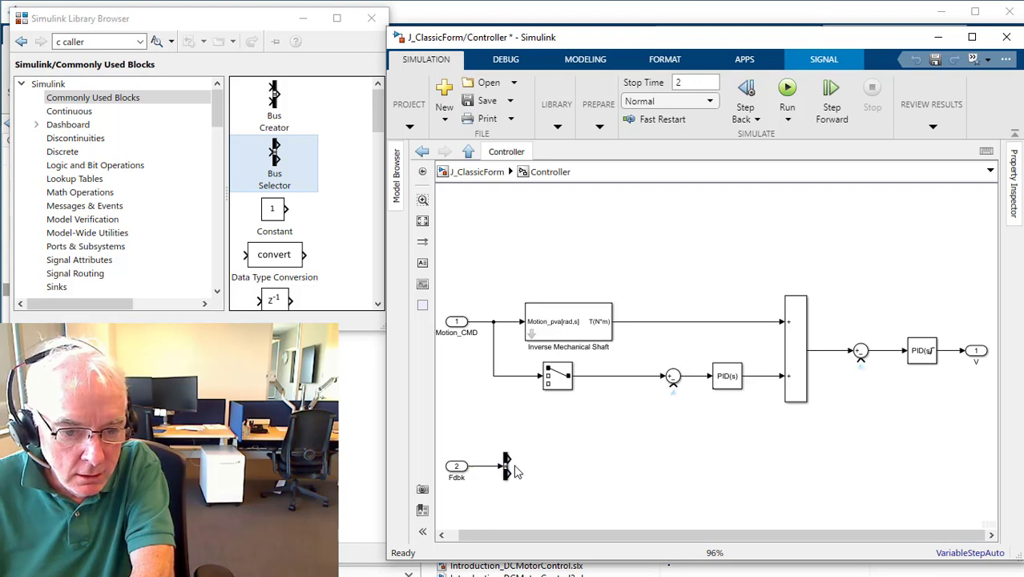
pyautogui.doubleClick(506, 476)
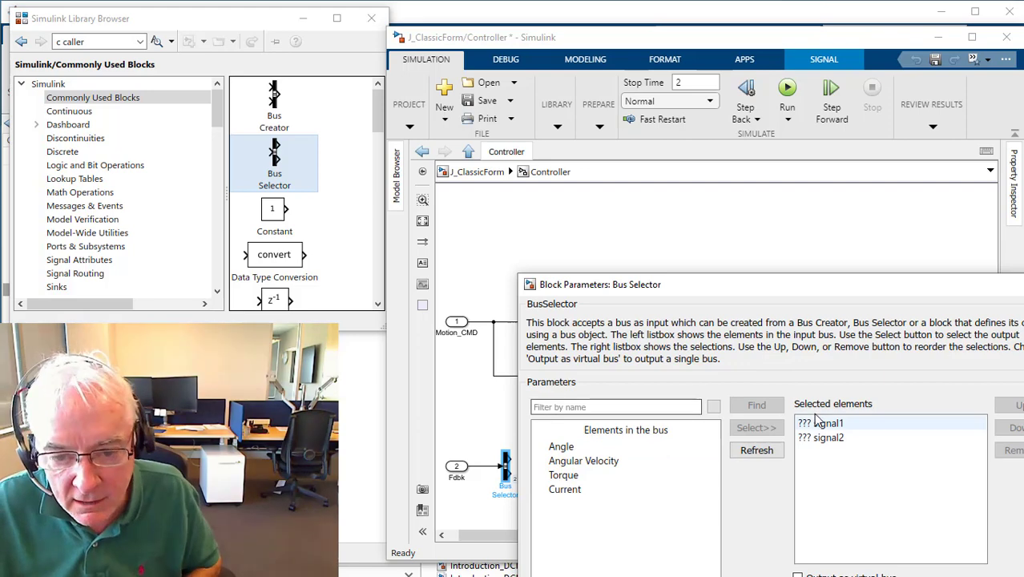
pyautogui.moveTo(738, 285); pyautogui.dragTo(715, 167)
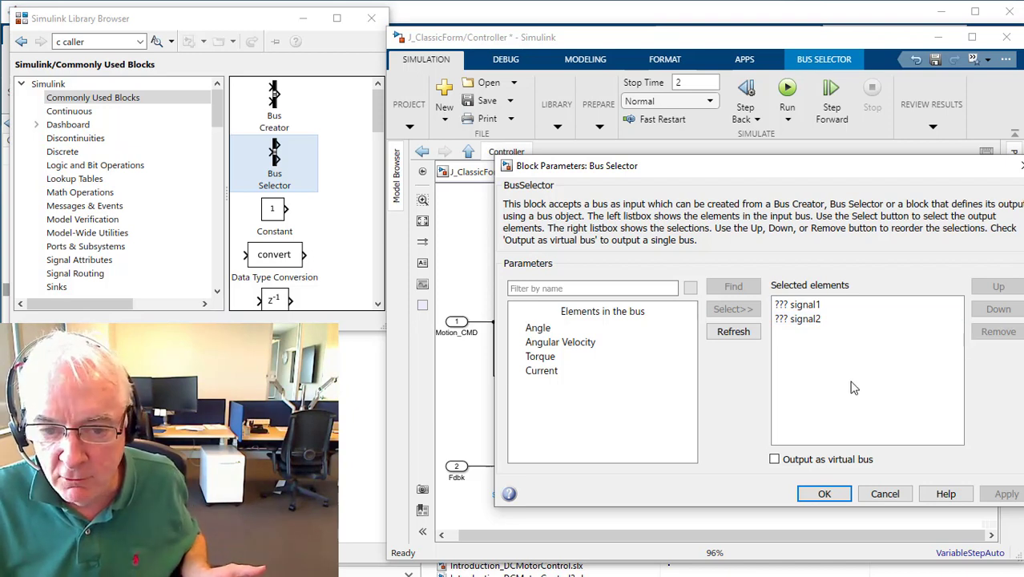
pyautogui.click(810, 307)
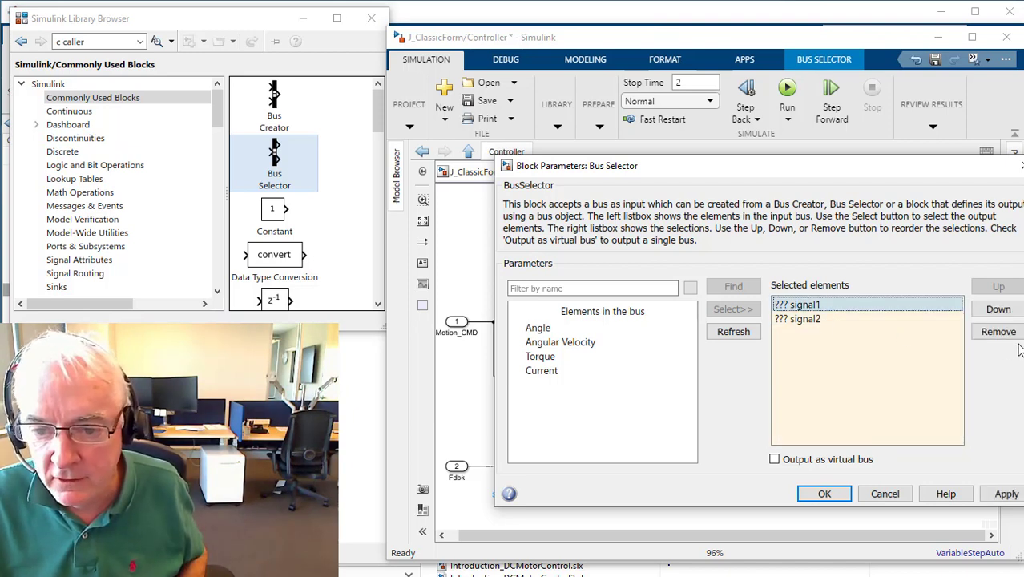
pyautogui.click(998, 333)
pyautogui.click(998, 333)
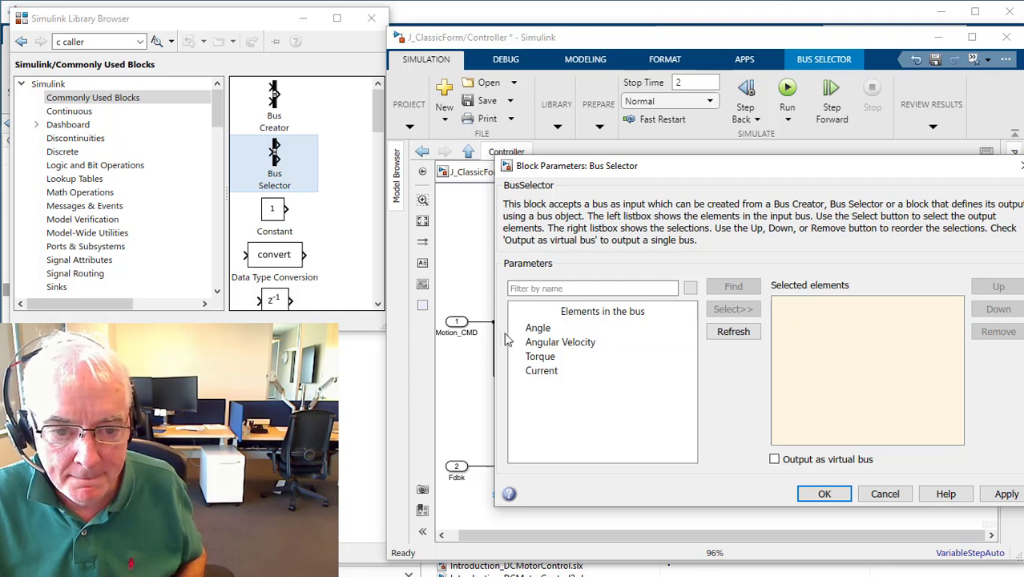
# Output Angle and Torque from the Bus Selector and wire them to the open inputs of the first and second sum blocks respectively
pyautogui.click(601, 331)
pyautogui.click(734, 309)
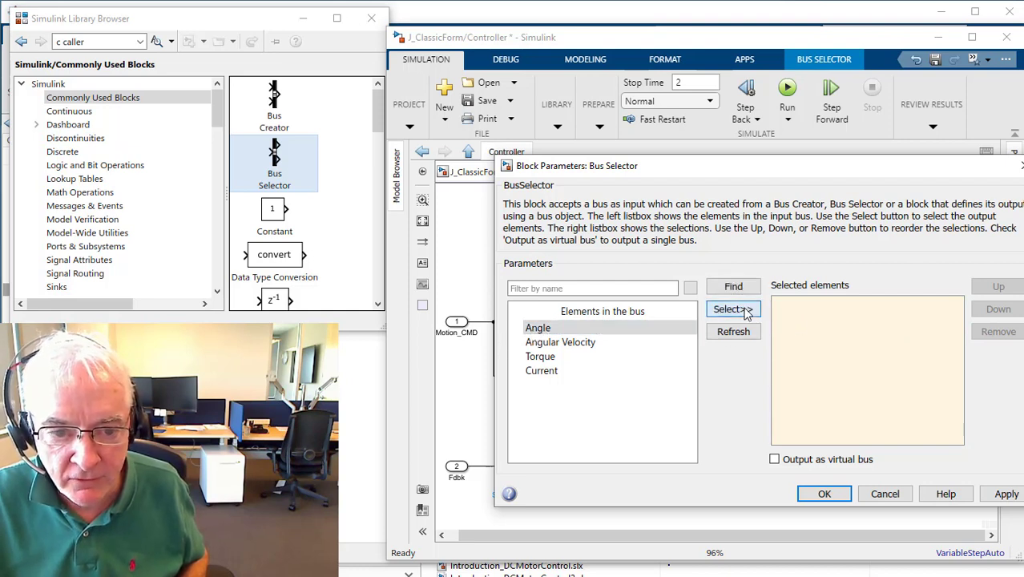
pyautogui.click(561, 358)
pyautogui.click(734, 310)
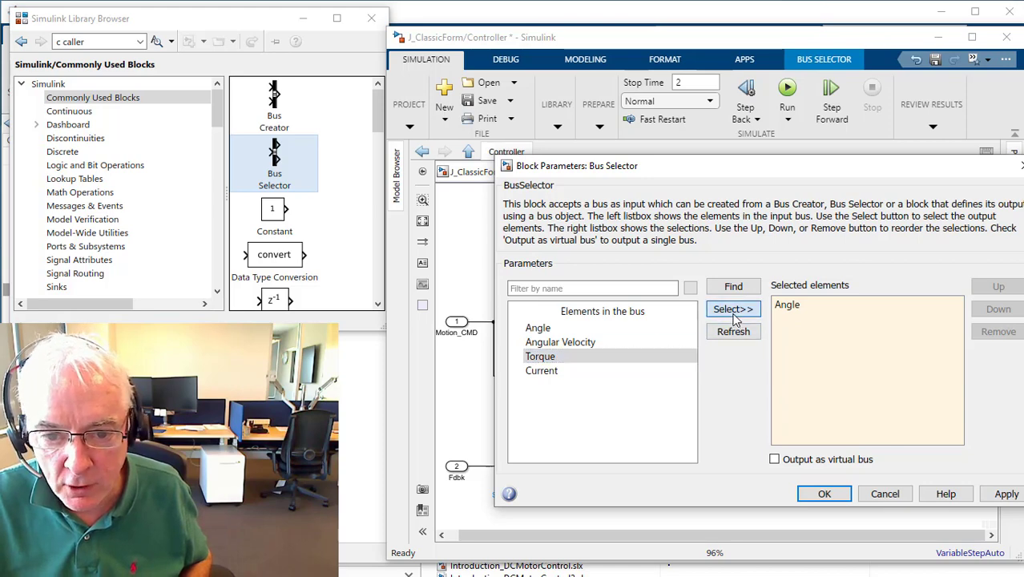
pyautogui.click(826, 494)
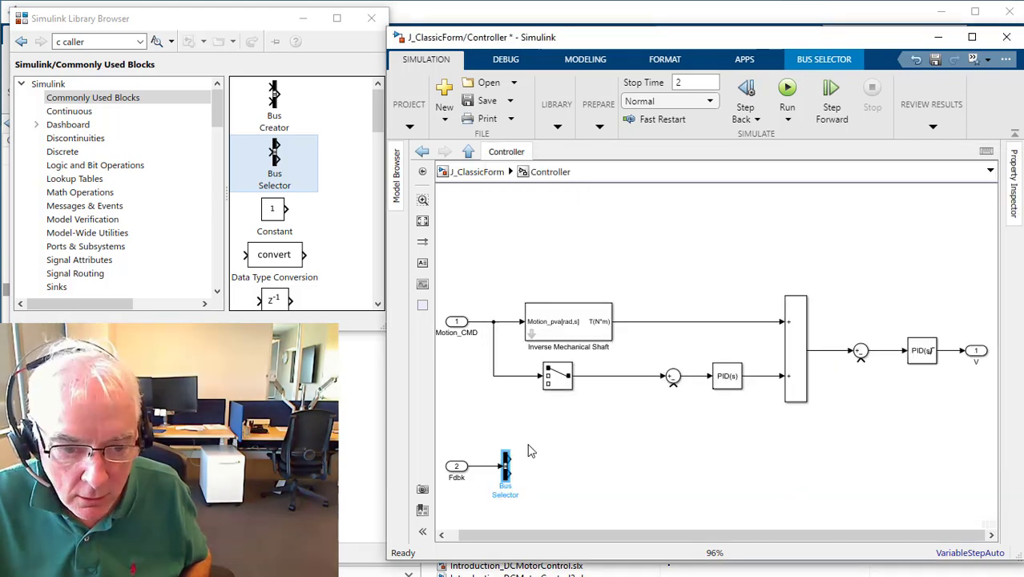
pyautogui.moveTo(510, 462)
pyautogui.mouseDown()
pyautogui.moveTo(678, 397)
pyautogui.moveTo(673, 388)
pyautogui.mouseUp()
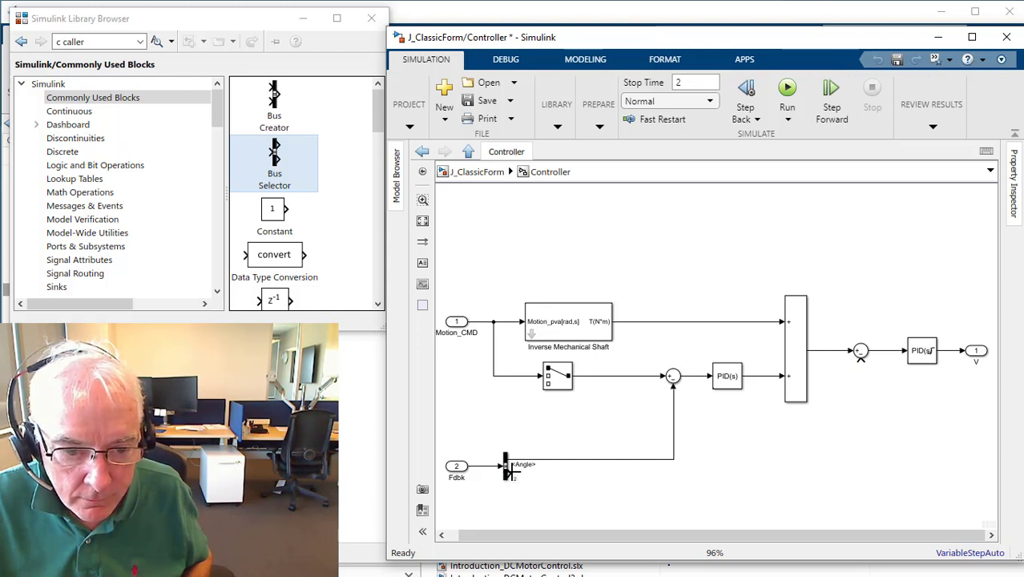
pyautogui.moveTo(510, 471)
pyautogui.mouseDown()
pyautogui.moveTo(768, 418)
pyautogui.moveTo(863, 363)
pyautogui.mouseUp()
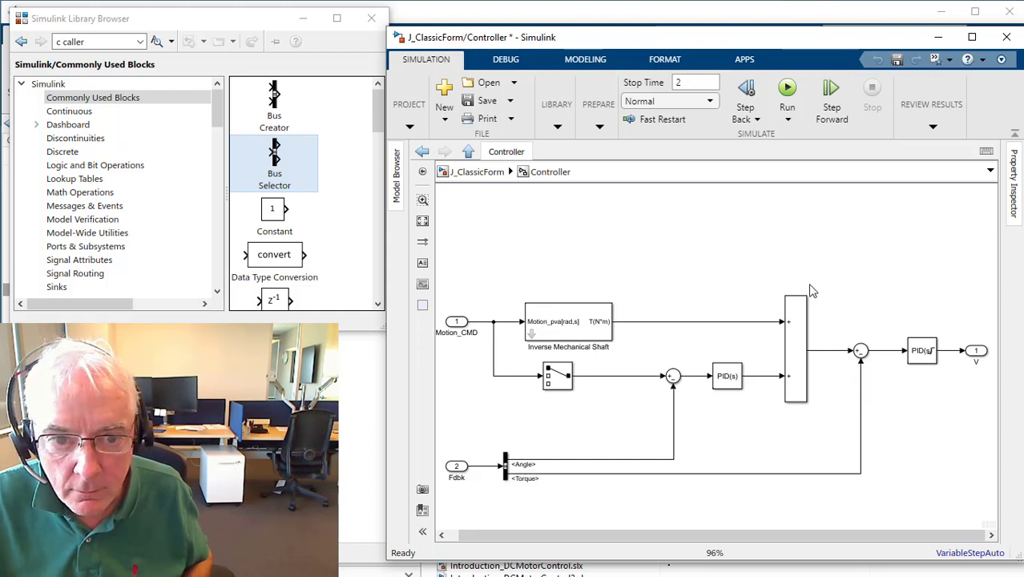
# In the top-level model, align SmoothStep Position with the Controller's Motion_CMD input and branch its PVA line to the scope's first input
pyautogui.click(463, 172)
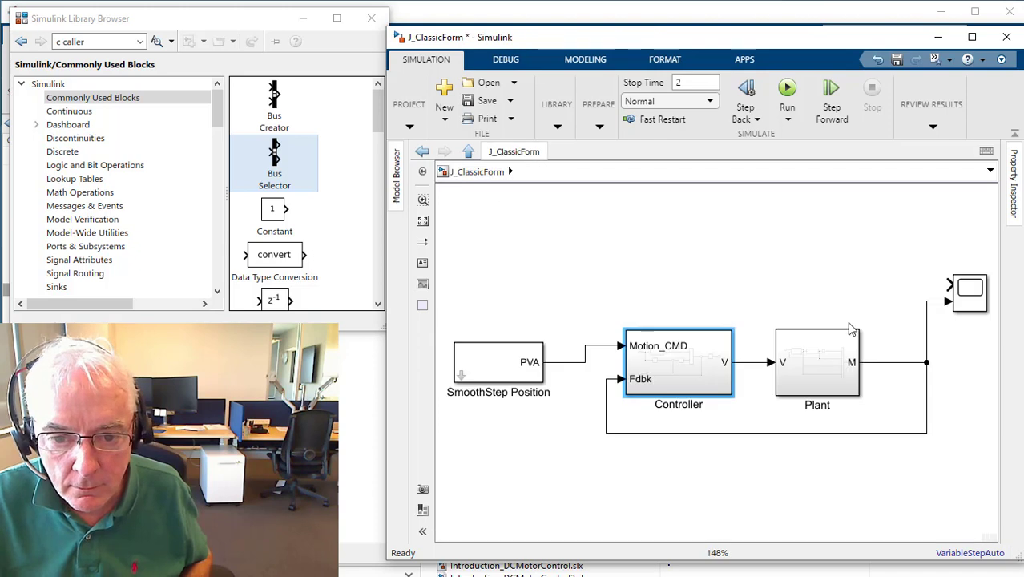
pyautogui.moveTo(522, 357); pyautogui.dragTo(522, 341)
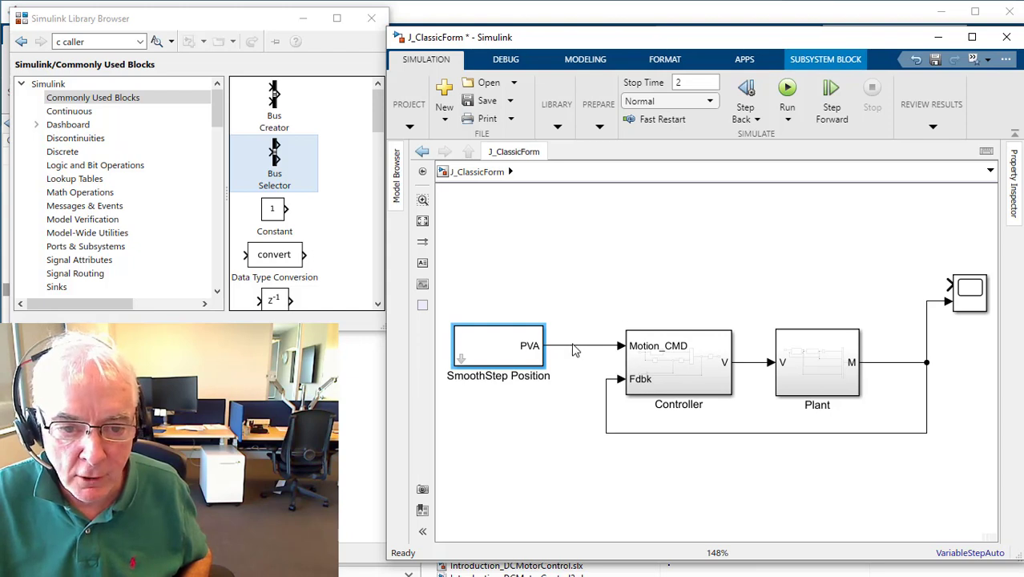
pyautogui.moveTo(574, 349)
pyautogui.mouseDown()
pyautogui.moveTo(583, 297)
pyautogui.moveTo(953, 285)
pyautogui.mouseUp()
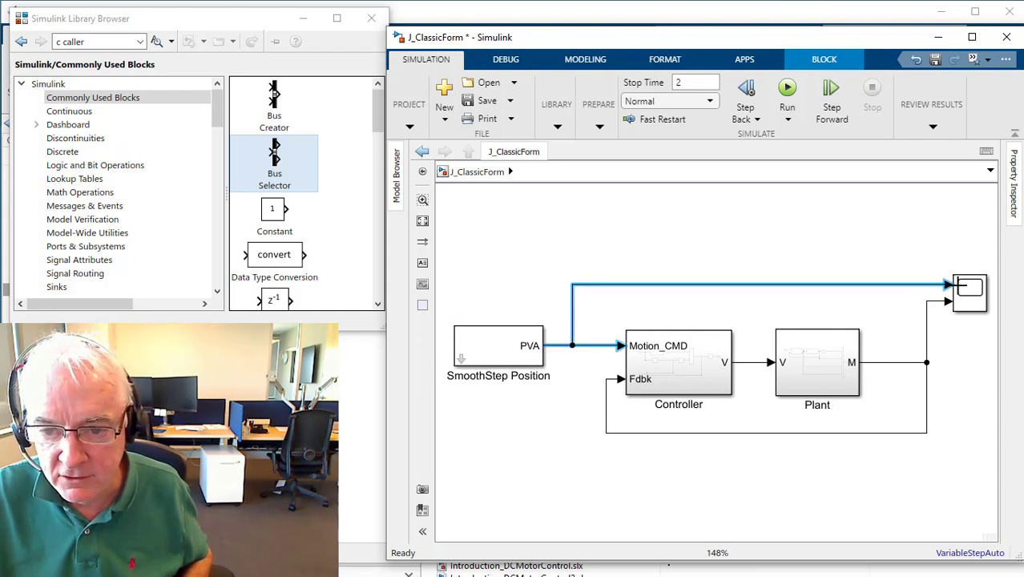
# Insert a Selector block into the PVA line to the scope and set its index to output only the first of three elements
pyautogui.click(719, 302)
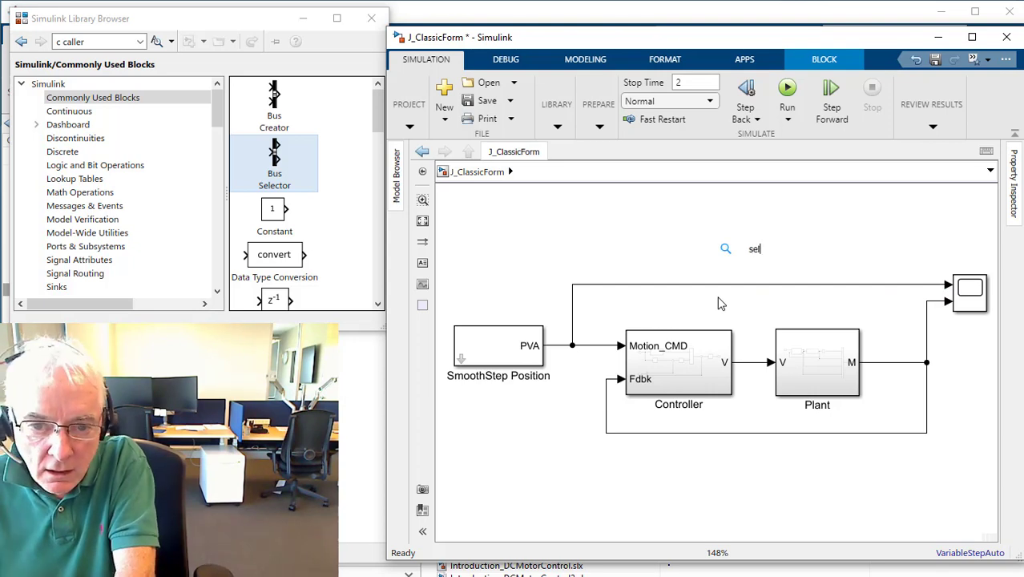
pyautogui.press('Return')
pyautogui.moveTo(764, 251); pyautogui.dragTo(774, 279)
pyautogui.doubleClick(773, 279)
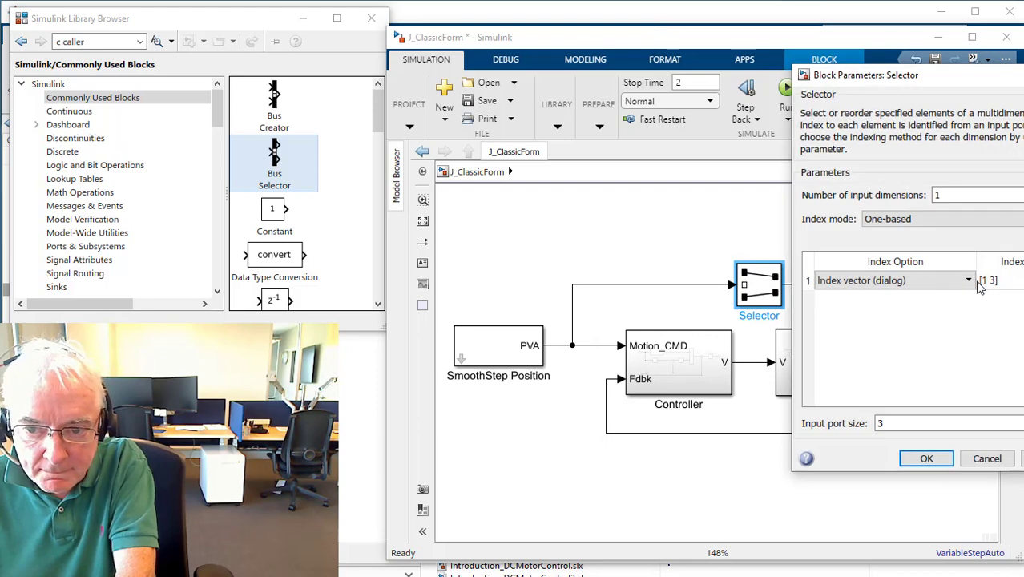
pyautogui.click(1012, 287)
pyautogui.click(1007, 279)
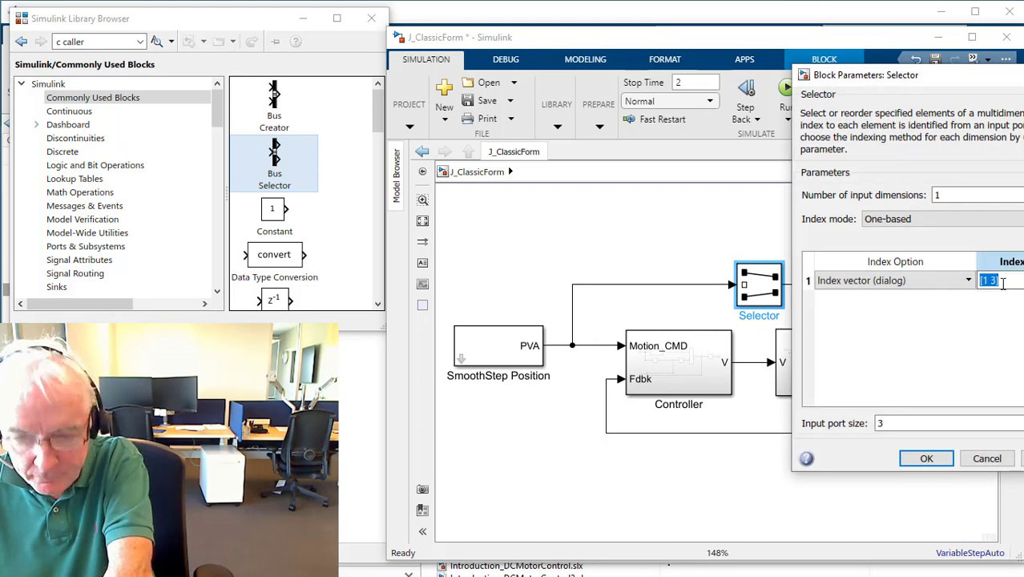
pyautogui.click(930, 459)
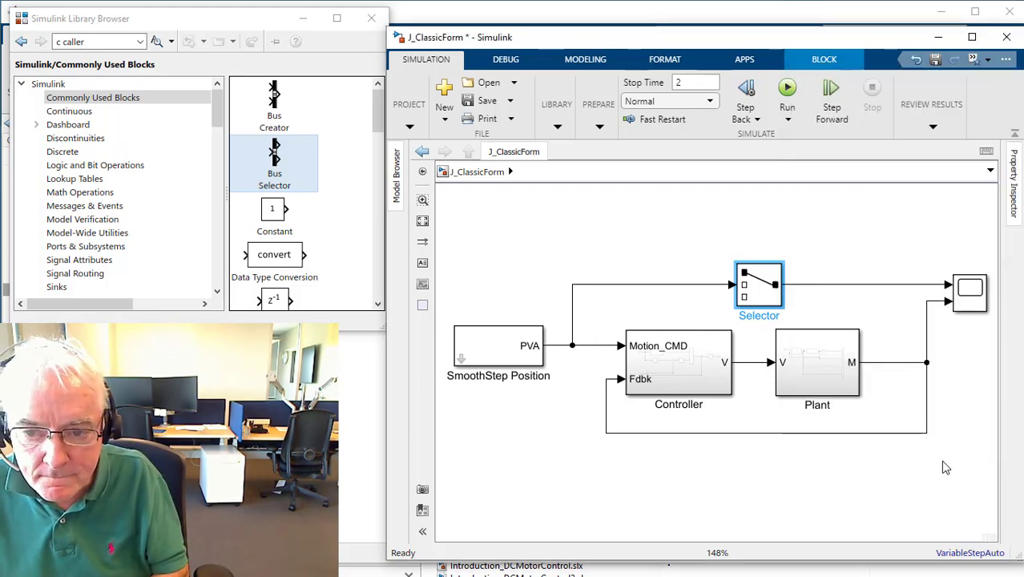
# Run the simulation from Scope2 and view the plotted signals
pyautogui.click(966, 308)
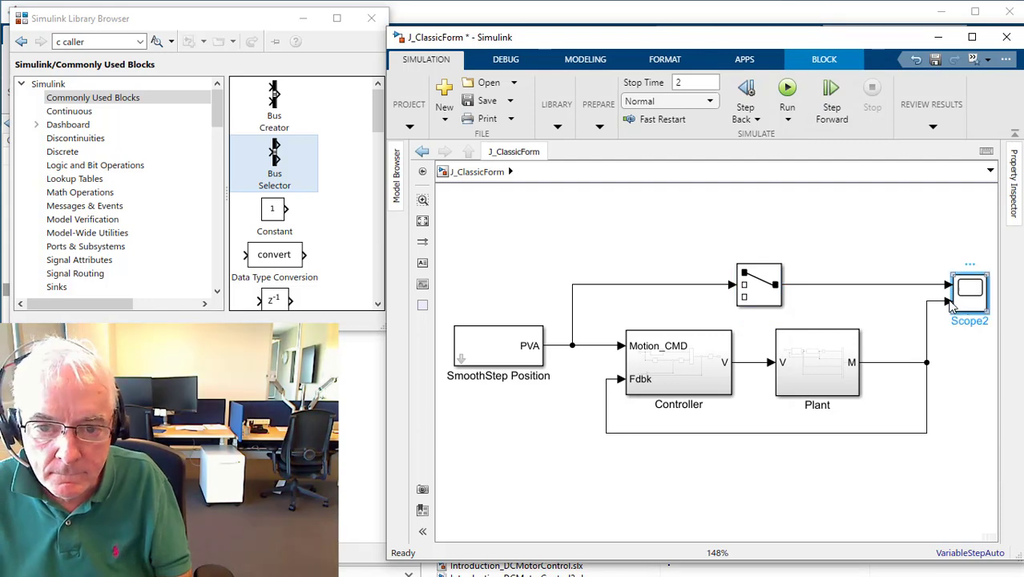
pyautogui.doubleClick(954, 296)
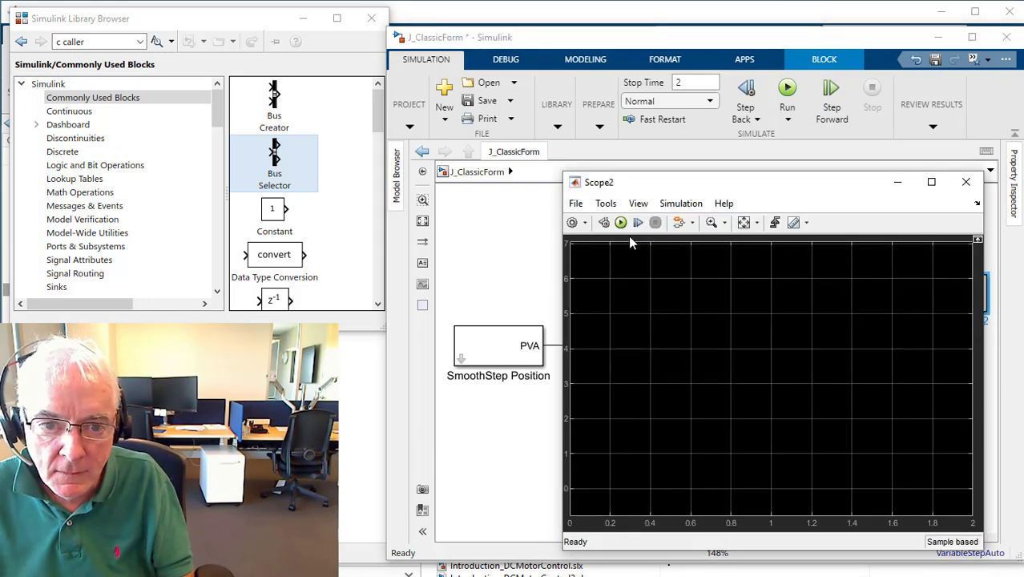
pyautogui.click(619, 225)
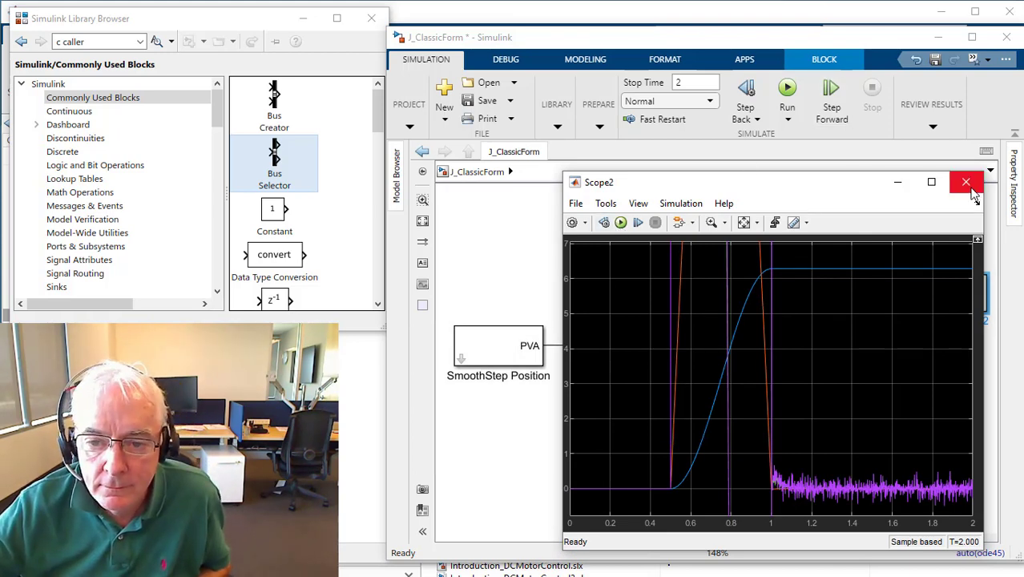
pyautogui.click(966, 183)
# Replace the bus M line to Scope2 with a branch from the Plant's output into a new Bus Selector placed before the scope
pyautogui.moveTo(975, 294); pyautogui.dragTo(992, 294)
pyautogui.click(946, 385)
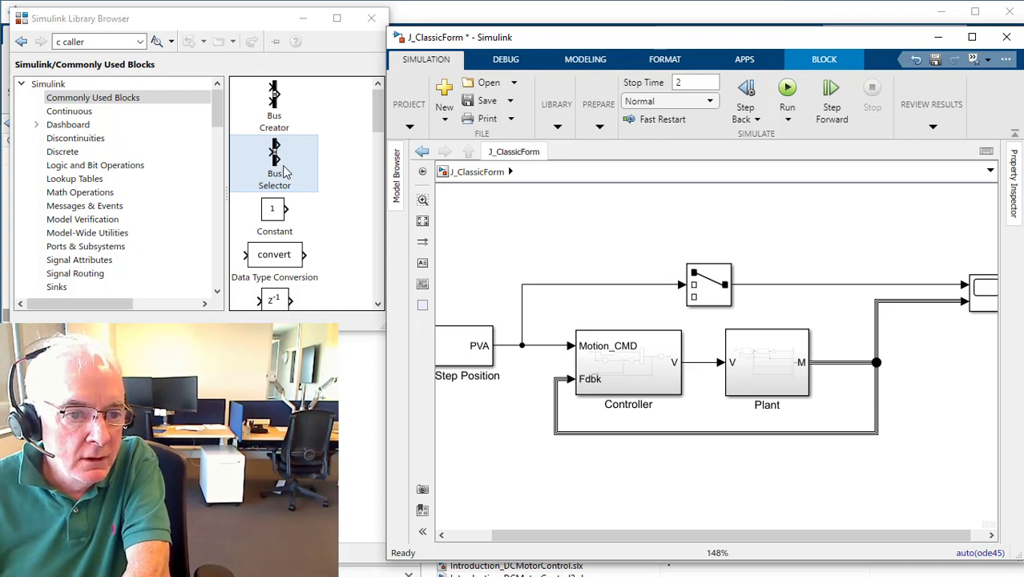
pyautogui.moveTo(284, 171); pyautogui.dragTo(918, 353)
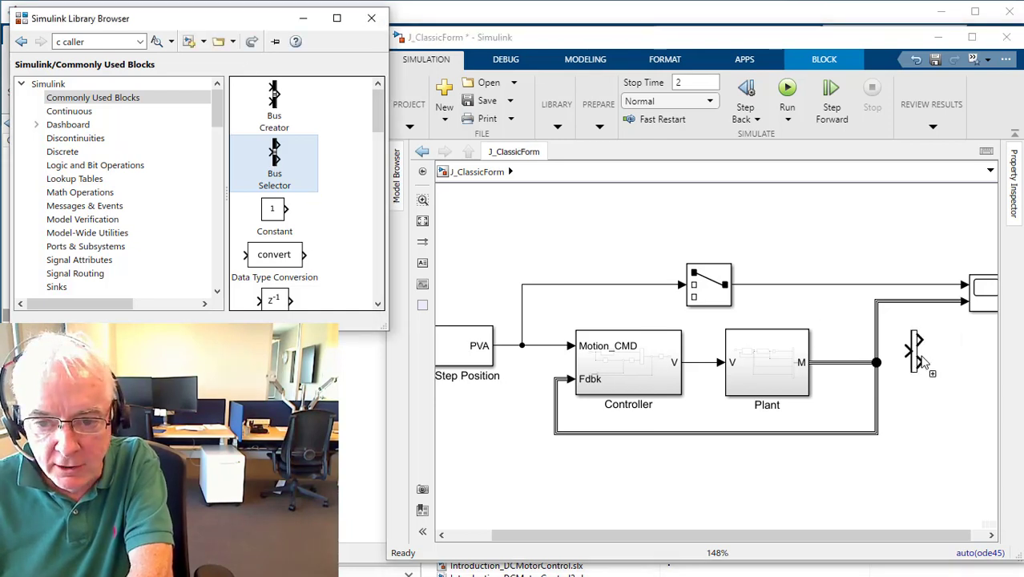
pyautogui.click(901, 302)
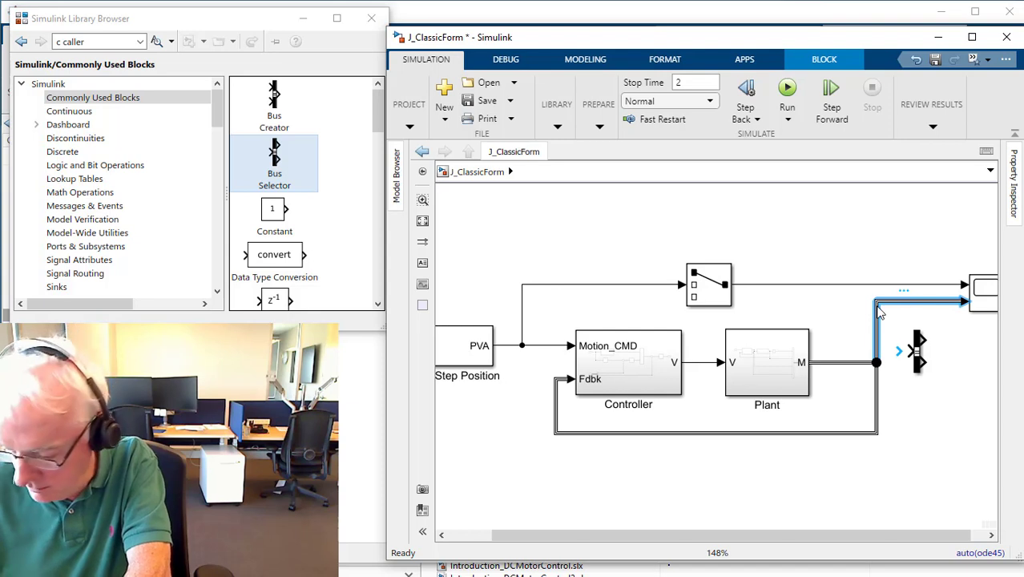
pyautogui.press('Delete')
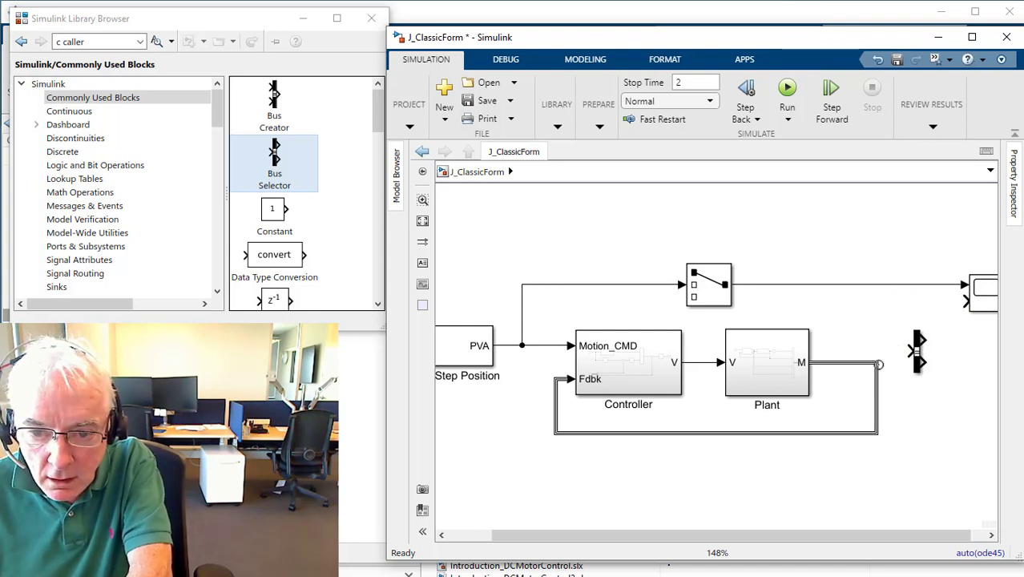
pyautogui.moveTo(880, 369); pyautogui.dragTo(912, 351)
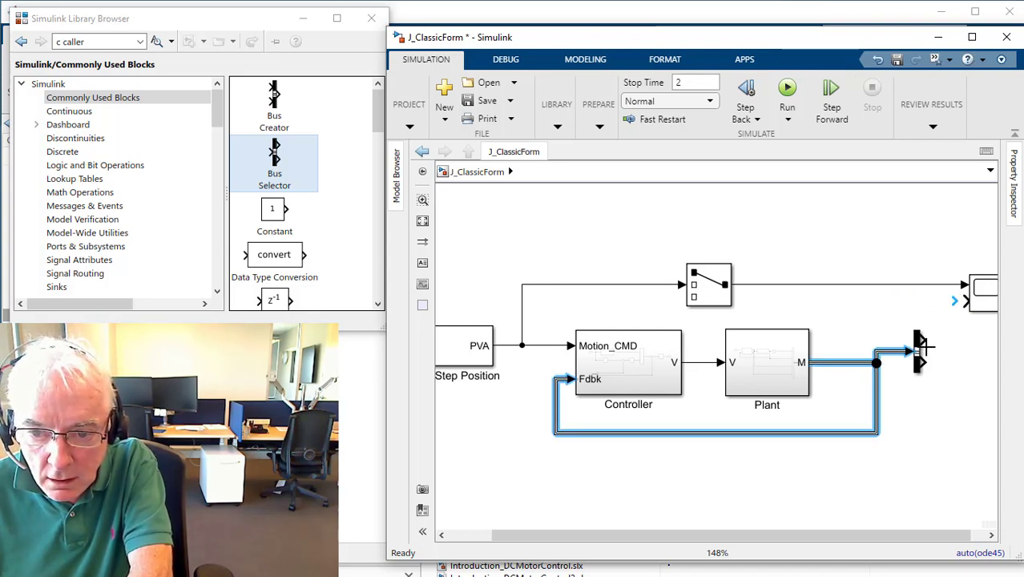
# Set the new Bus Selector to output only Angle and connect that output to the second input of Scope2
pyautogui.click(919, 365)
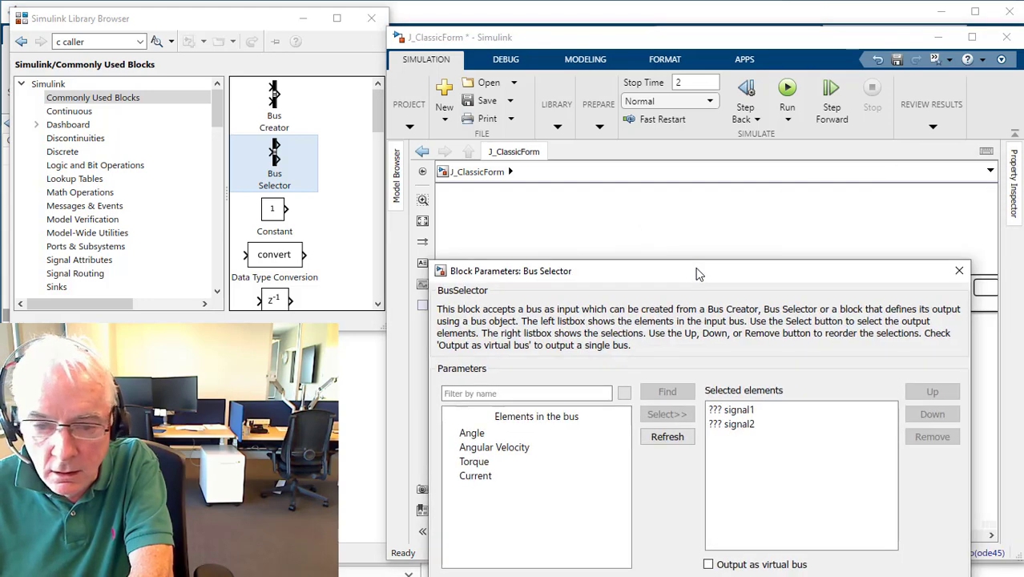
pyautogui.moveTo(654, 267); pyautogui.dragTo(718, 184)
pyautogui.click(779, 327)
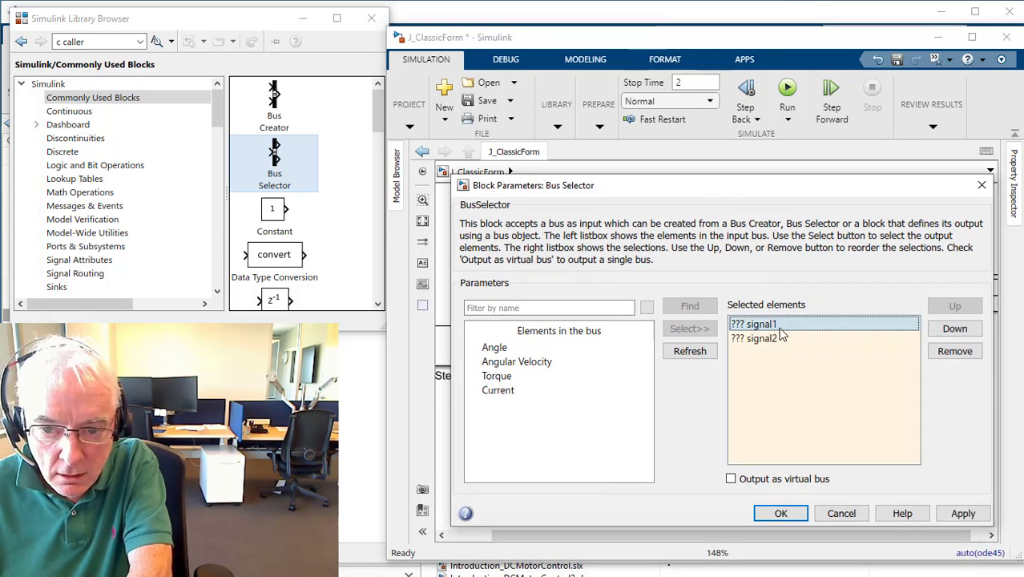
pyautogui.click(955, 351)
pyautogui.click(956, 351)
pyautogui.click(495, 350)
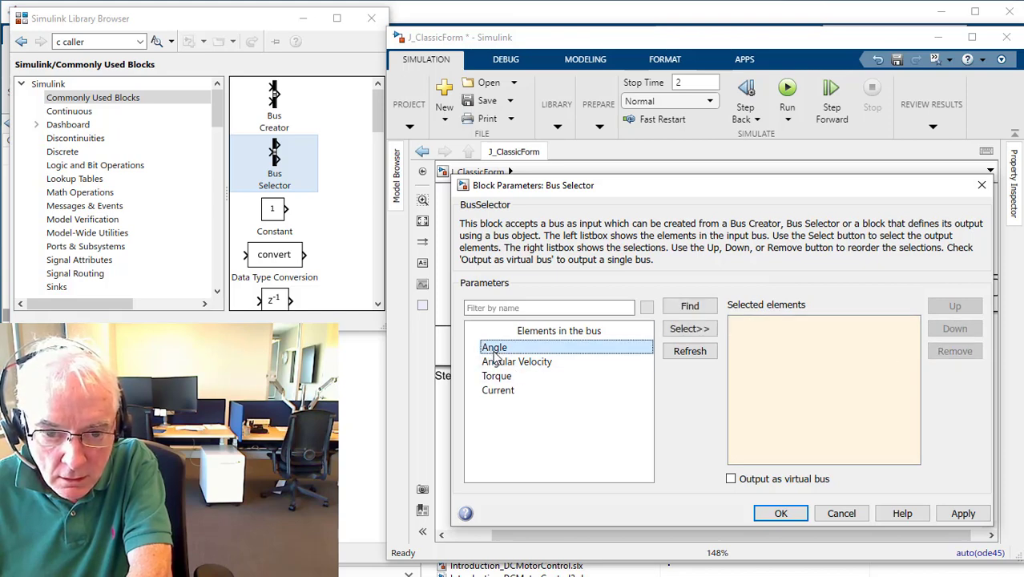
pyautogui.click(690, 327)
pyautogui.click(781, 513)
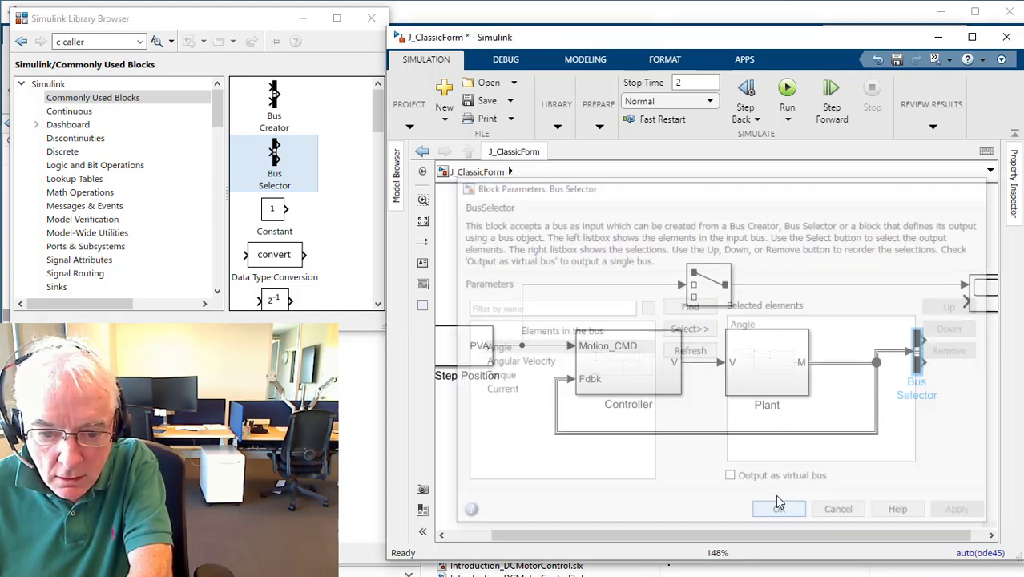
pyautogui.moveTo(923, 350); pyautogui.dragTo(965, 302)
# Rerun the simulation from Scope2 to compare the commanded position with the Plant's Angle signal
pyautogui.press('space')
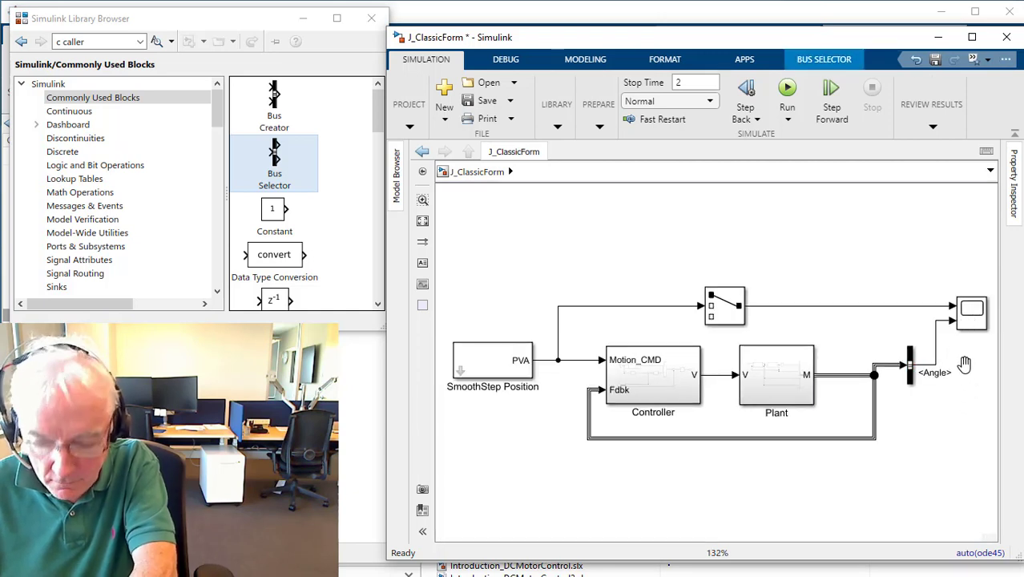
pyautogui.doubleClick(968, 318)
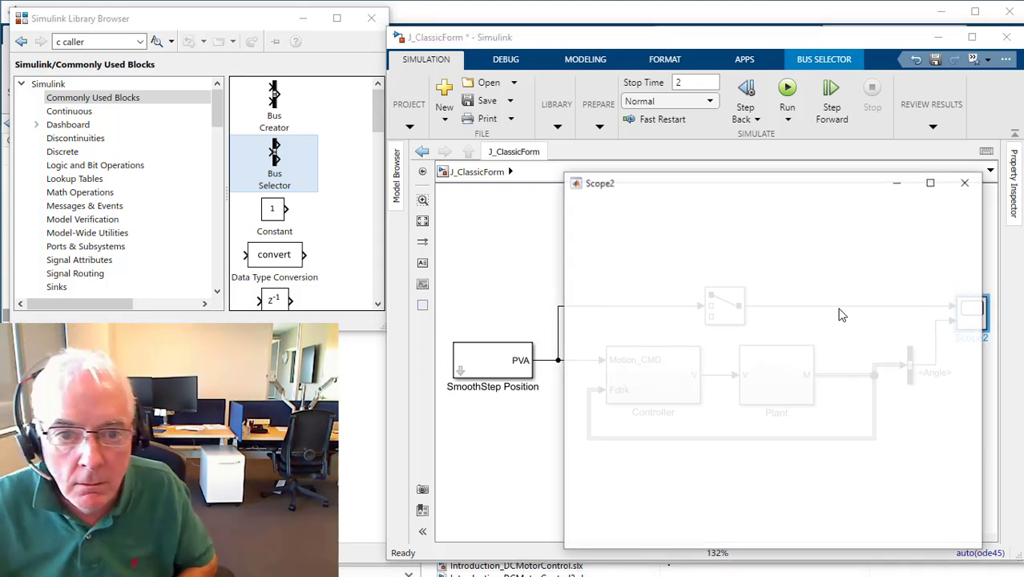
pyautogui.click(622, 222)
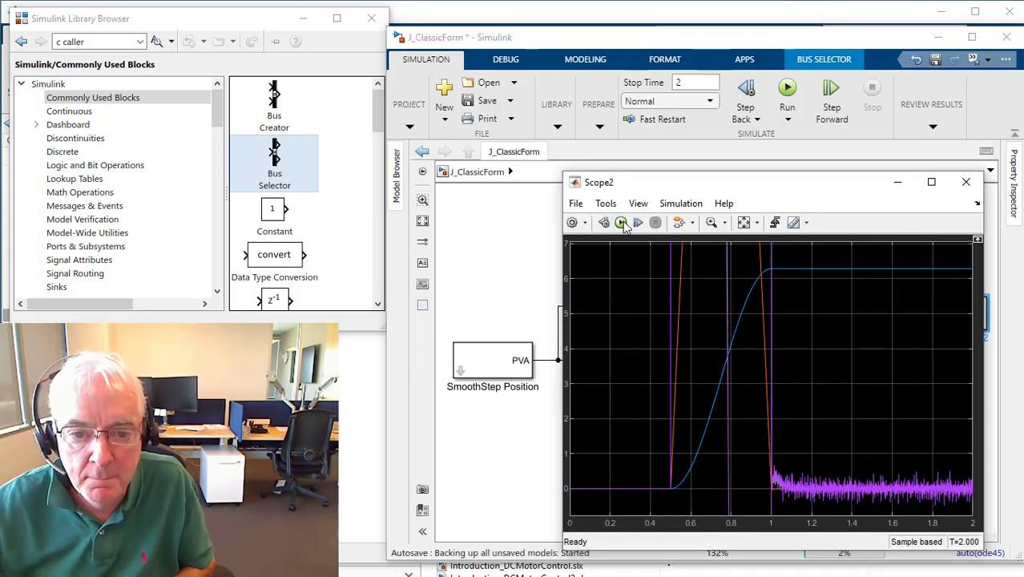